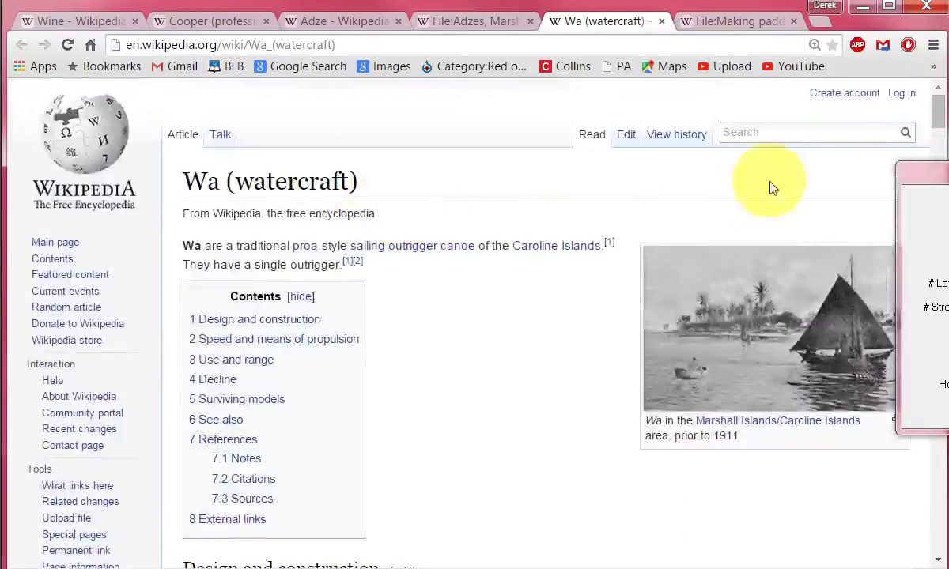
Copy the title word 'Wa' from the watercraft article so its letter value is tallied.
click(917, 183)
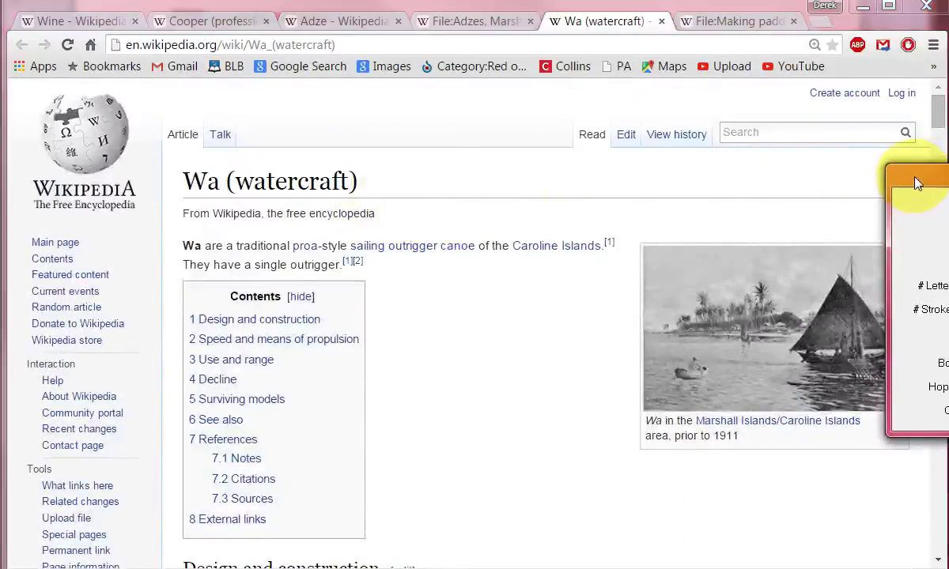
click(520, 347)
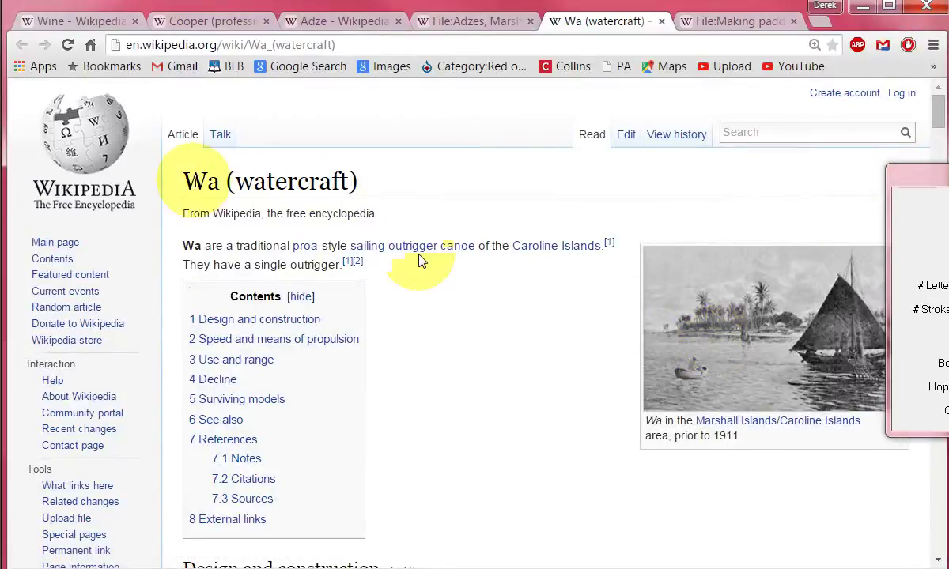
double_click(201, 181)
right_click(203, 182)
click(915, 184)
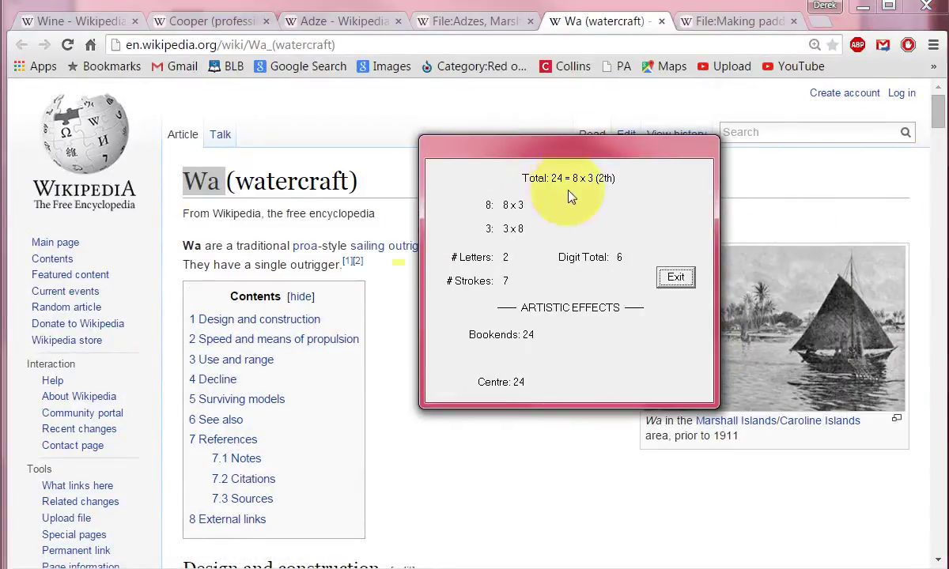
Reposition the word-value window lower on the screen, clear of the article text.
mouse_move(566, 161)
mouse_down()
mouse_move(480, 343)
mouse_move(469, 174)
mouse_up()
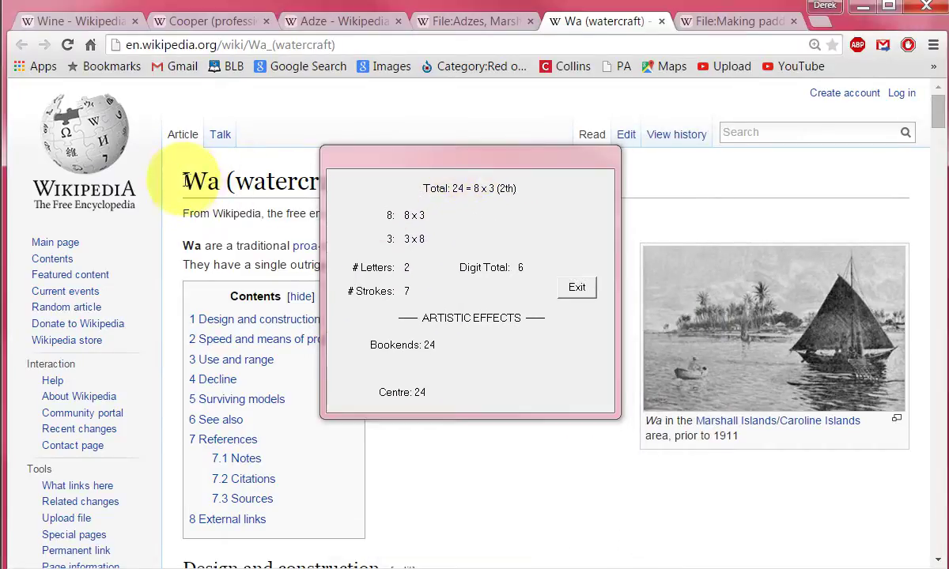
drag(183, 180, 222, 176)
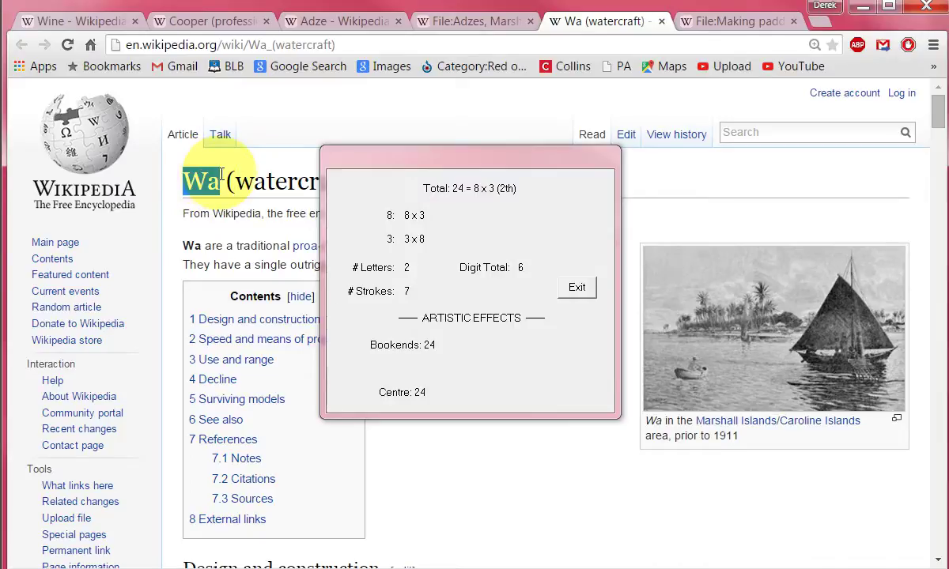
right_click(222, 176)
click(200, 180)
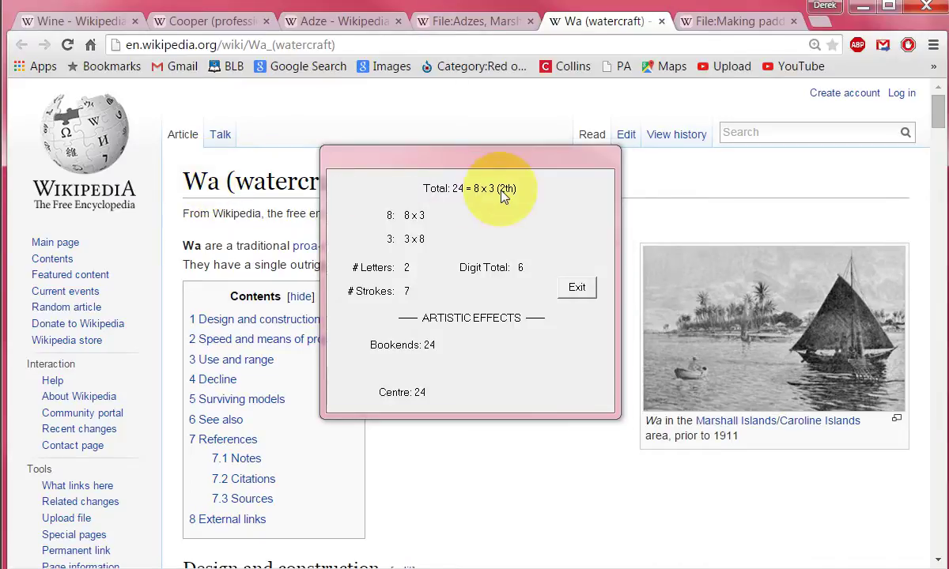
click(442, 234)
mouse_move(433, 164)
mouse_down()
mouse_move(373, 286)
mouse_move(389, 336)
mouse_up()
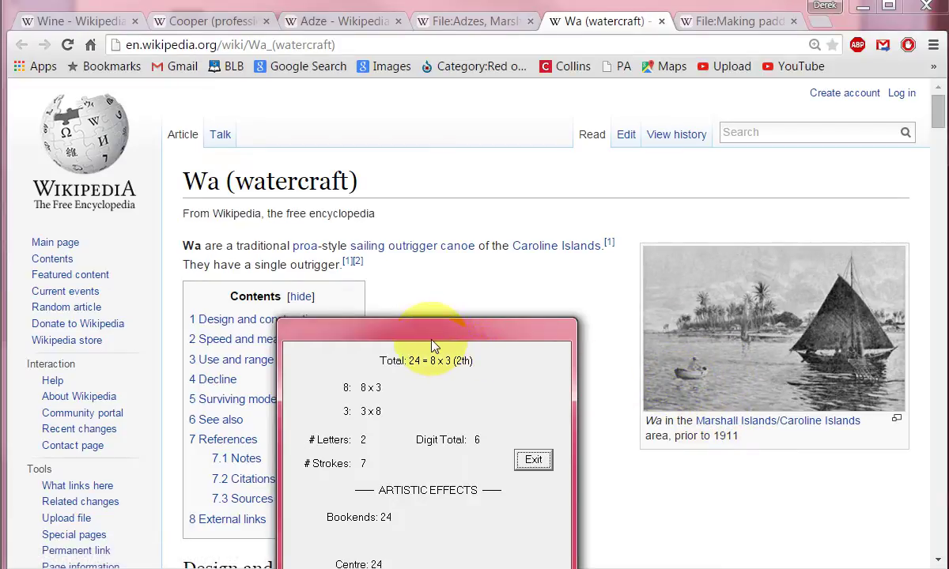
drag(439, 336, 457, 299)
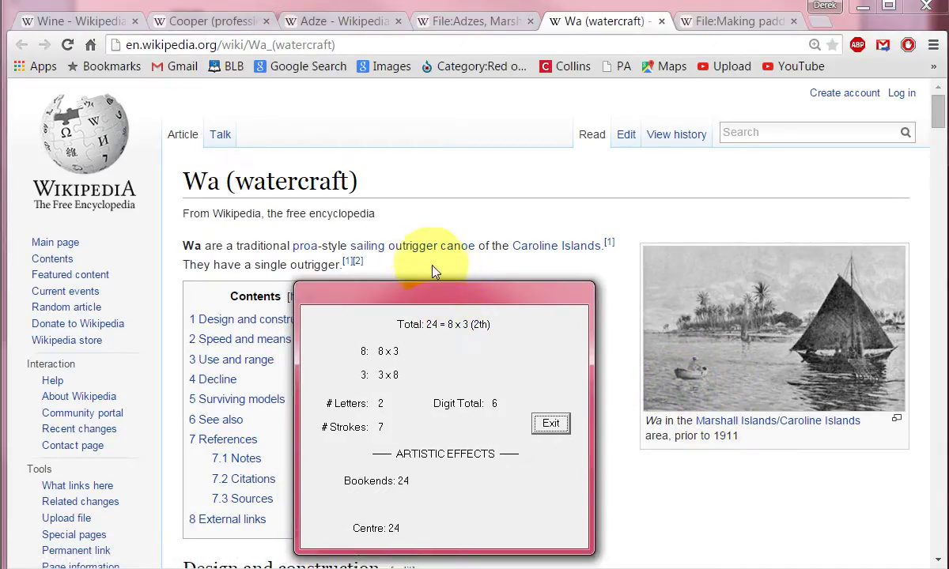
Copy 'outrigger' from the first sentence, tallying 120 = 8 x 15, and switch to Word.
drag(387, 247, 434, 251)
right_click(440, 253)
key(c)
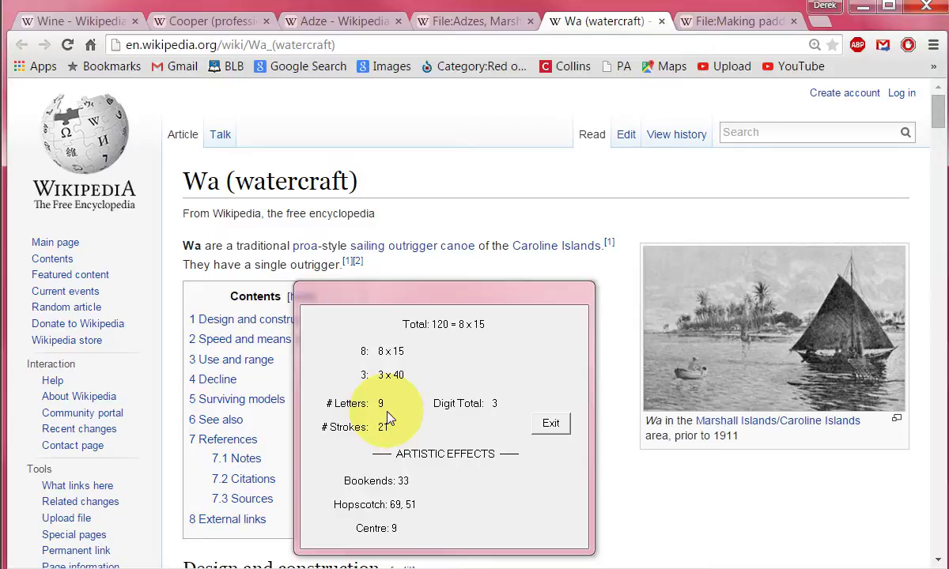
key(alt+Tab)
scroll(483, 257, down, 5)
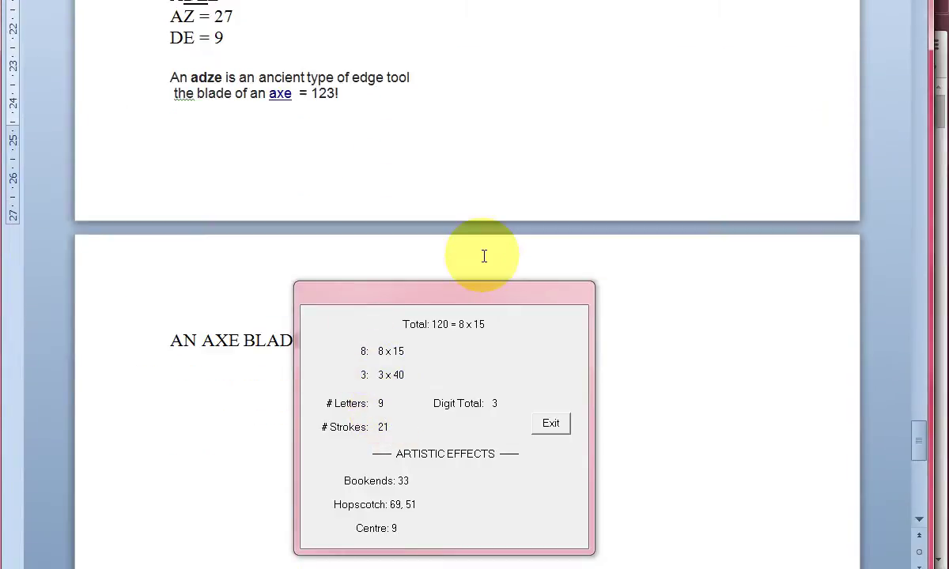
Type the line OUTRIGGER CANOES! on the empty line below AN AXE BLADE!
click(381, 272)
text(OUTRIGGER CANOES!)
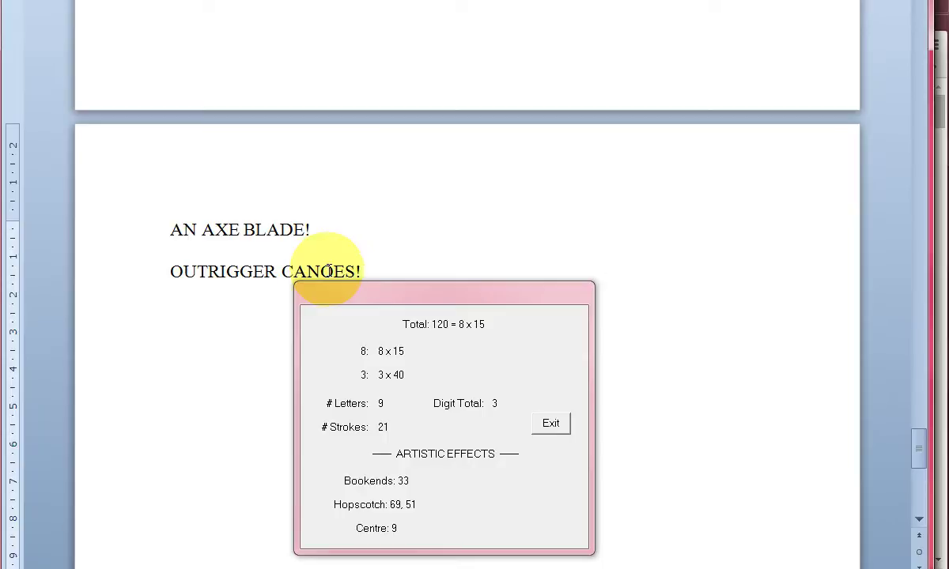
mouse_move(293, 271)
mouse_down()
mouse_move(313, 271)
mouse_move(284, 271)
mouse_move(346, 269)
mouse_up()
right_click(356, 270)
click(281, 270)
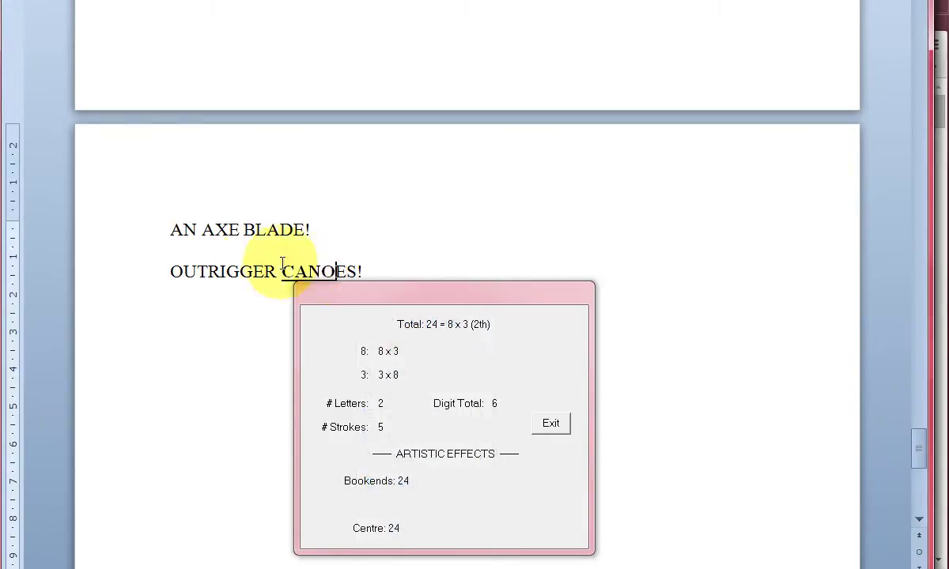
Copy the whole OUTRIGGER CANOES! line to get its tally of 177 = 3 x 59.
drag(281, 270, 219, 267)
right_click(215, 267)
key(Escape)
triple_click(212, 270)
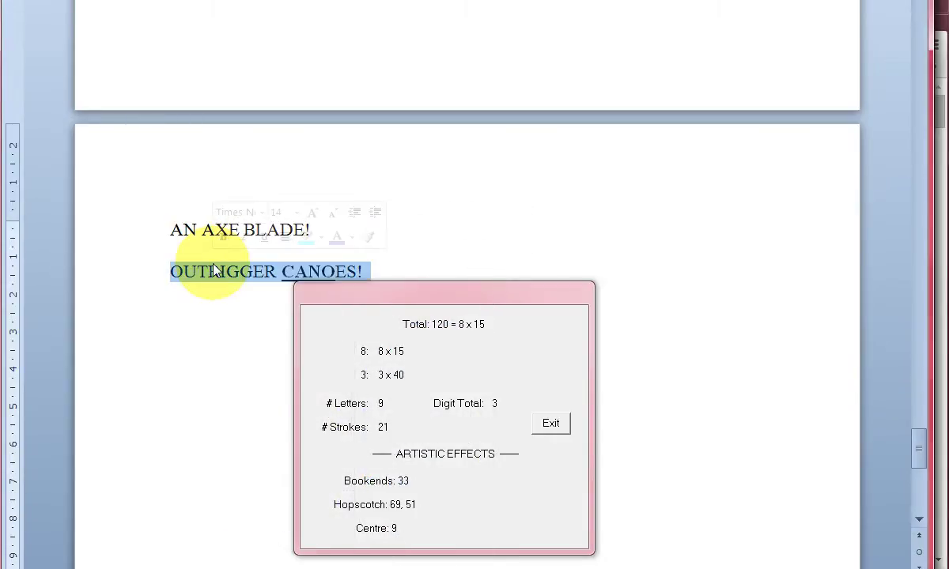
right_click(213, 270)
click(434, 298)
drag(433, 298, 527, 241)
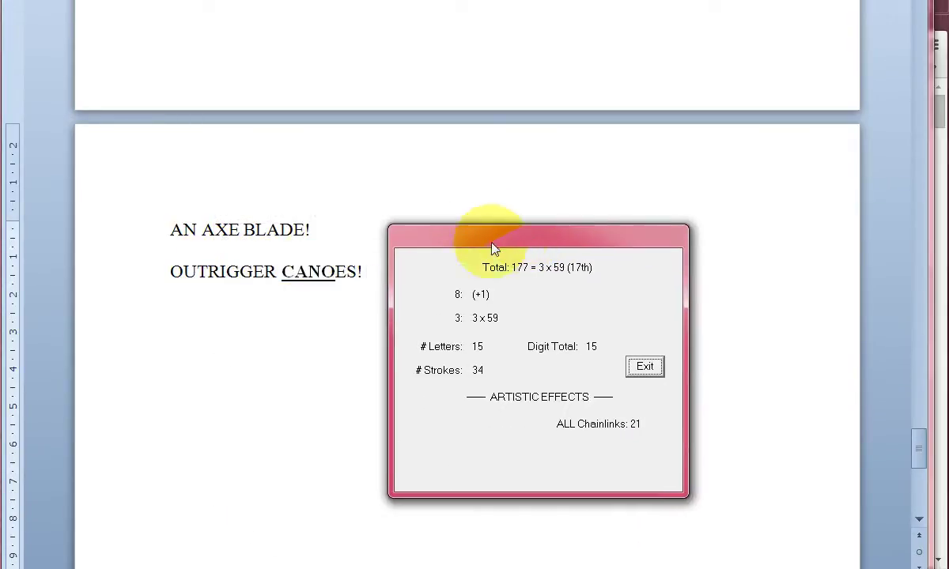
Select the letters CANO and the full OUTRIGGER CANOES! line, then clear the selection.
triple_click(249, 269)
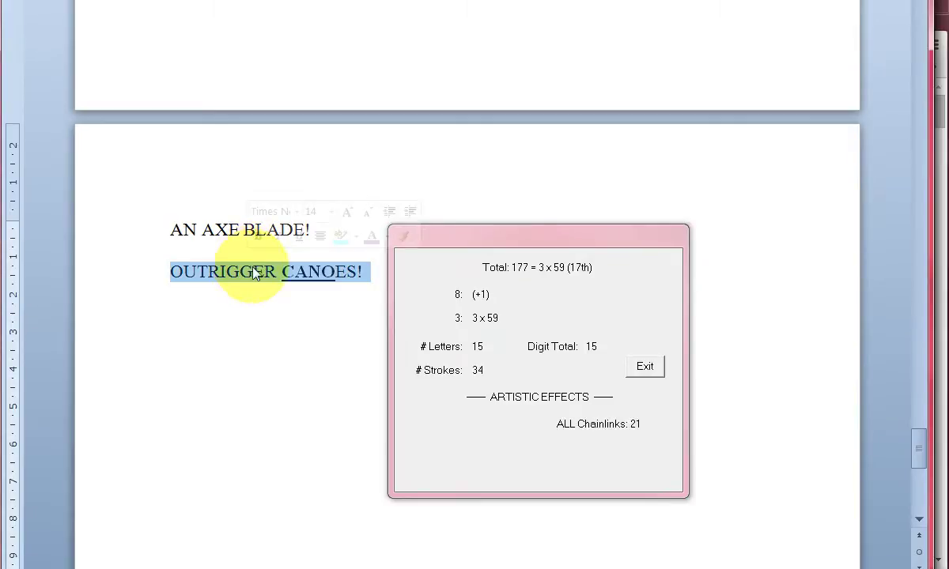
drag(281, 271, 337, 271)
click(281, 271)
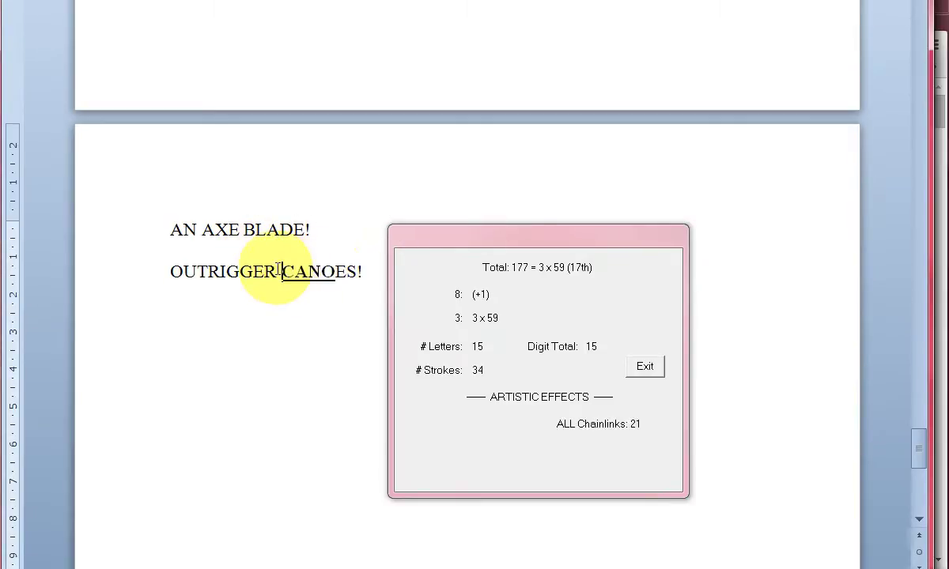
triple_click(229, 271)
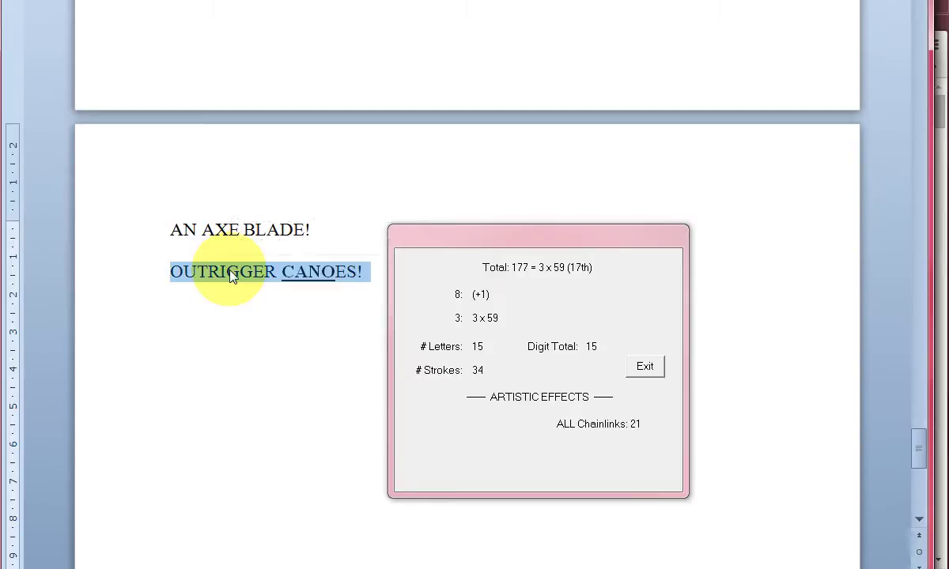
right_click(231, 273)
key(Escape)
click(209, 275)
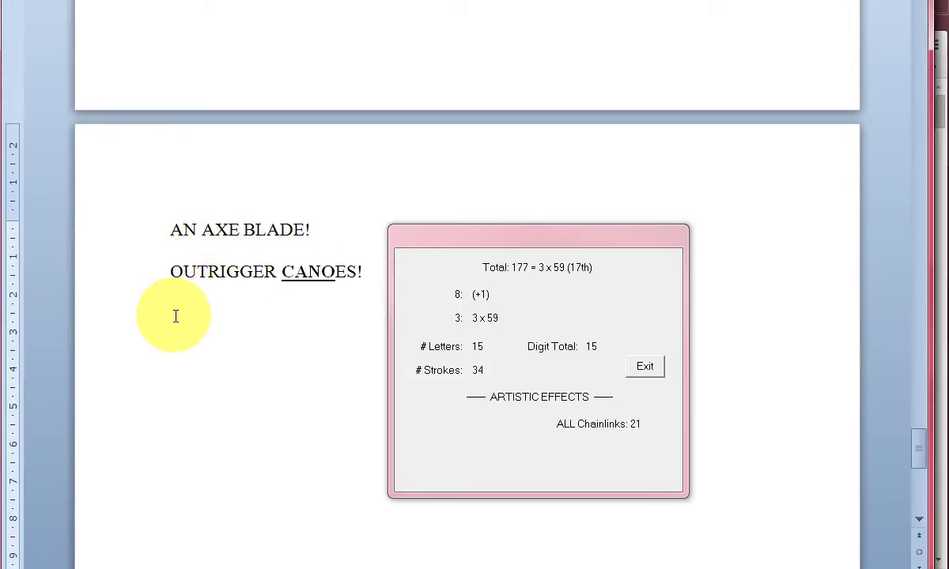
Underline and bold RI in OUTRIGGER, and highlight the O and the final R in cyan.
click(200, 270)
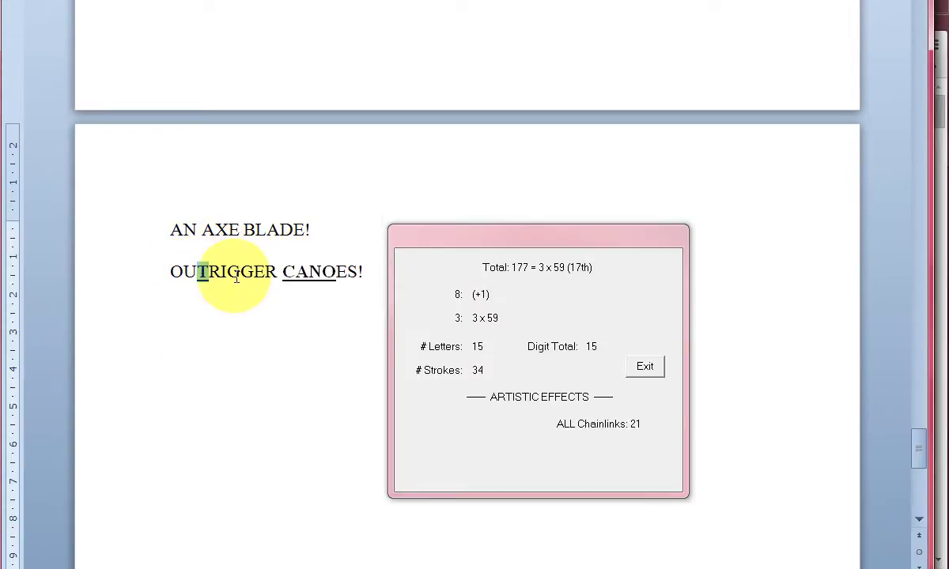
mouse_move(240, 270)
mouse_down()
mouse_move(251, 273)
mouse_move(212, 271)
mouse_move(229, 271)
mouse_up()
key(ctrl+u)
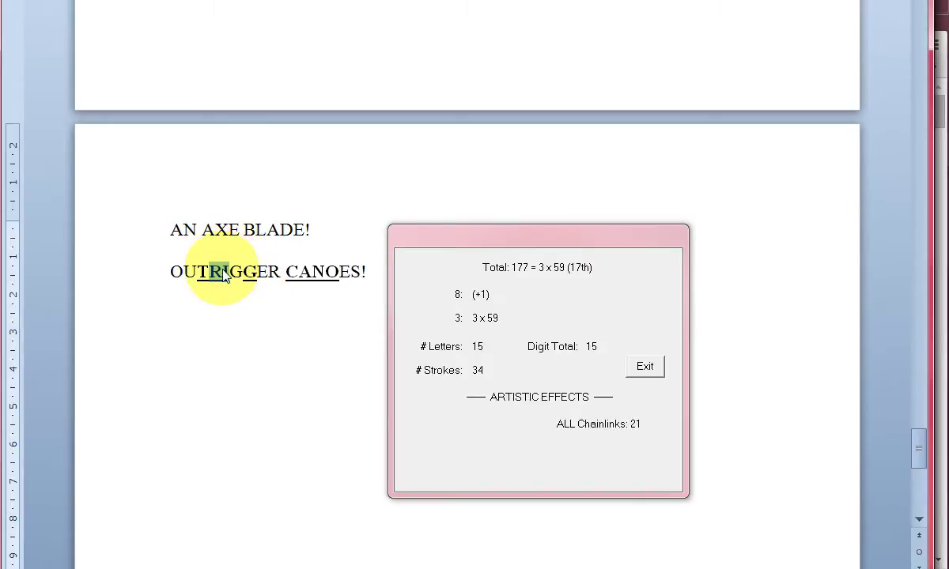
key(ctrl+b)
mouse_move(184, 271)
mouse_down()
mouse_move(176, 270)
mouse_move(197, 272)
mouse_up()
drag(268, 272, 279, 271)
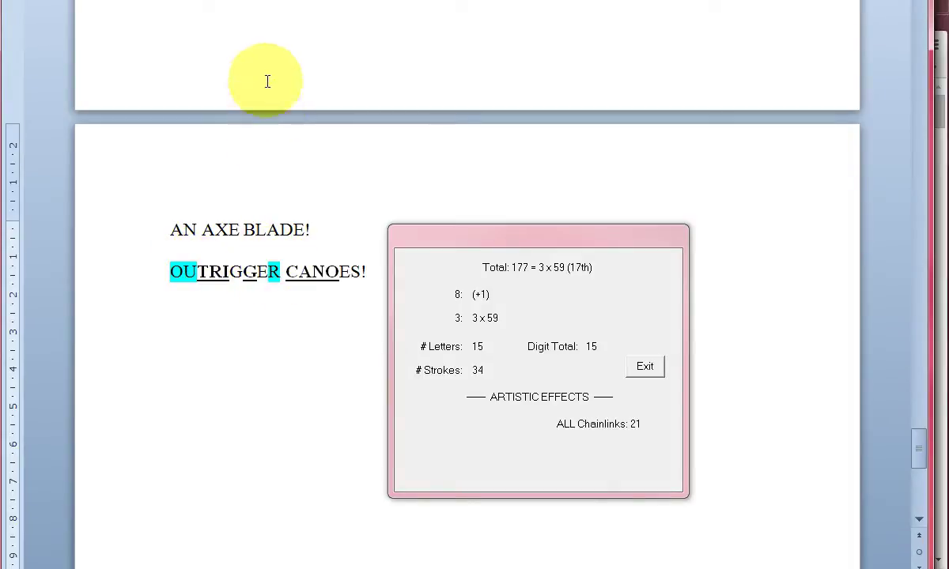
Highlight ES of CANOES and the final R in green, and the first G in yellow.
click(261, 0)
click(293, 6)
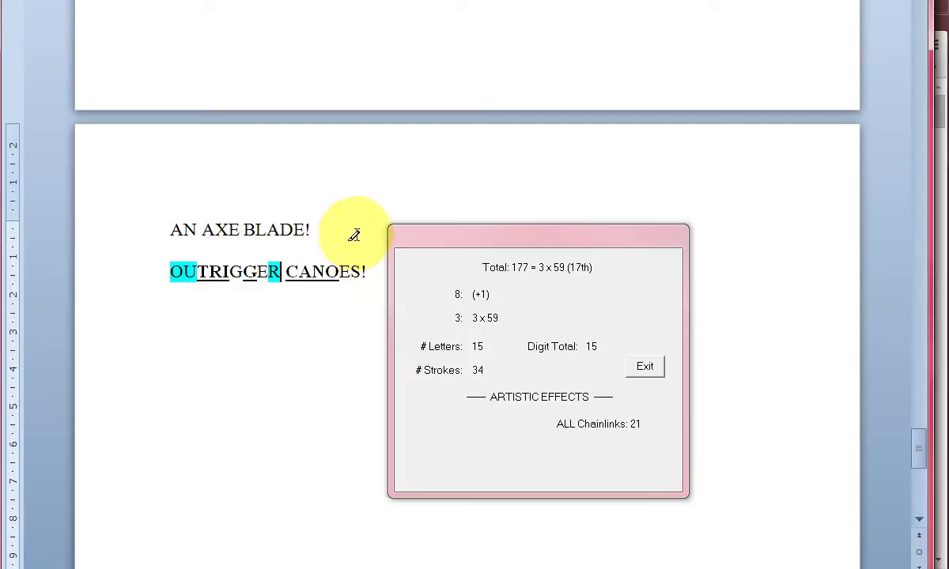
drag(340, 270, 362, 270)
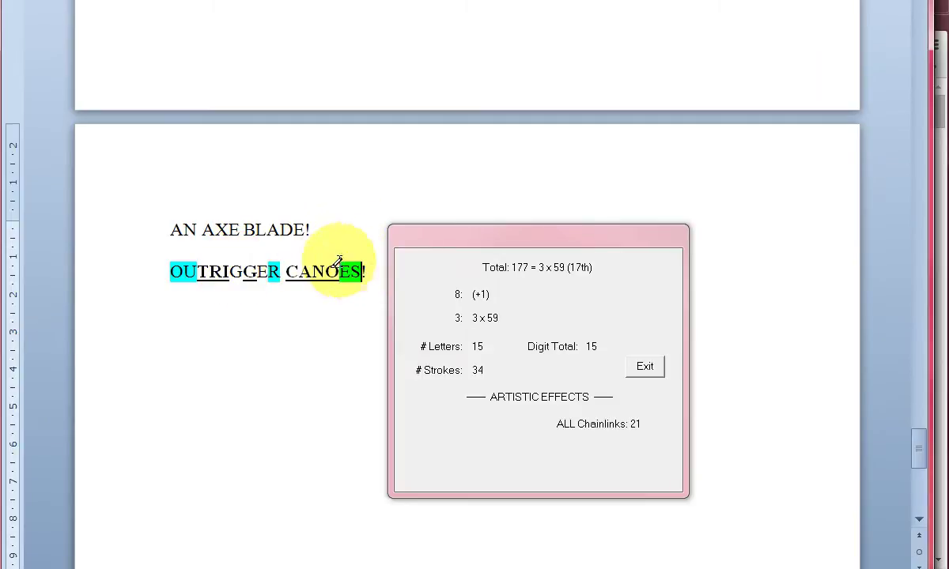
mouse_move(280, 271)
mouse_down()
mouse_move(268, 271)
mouse_move(299, 271)
mouse_up()
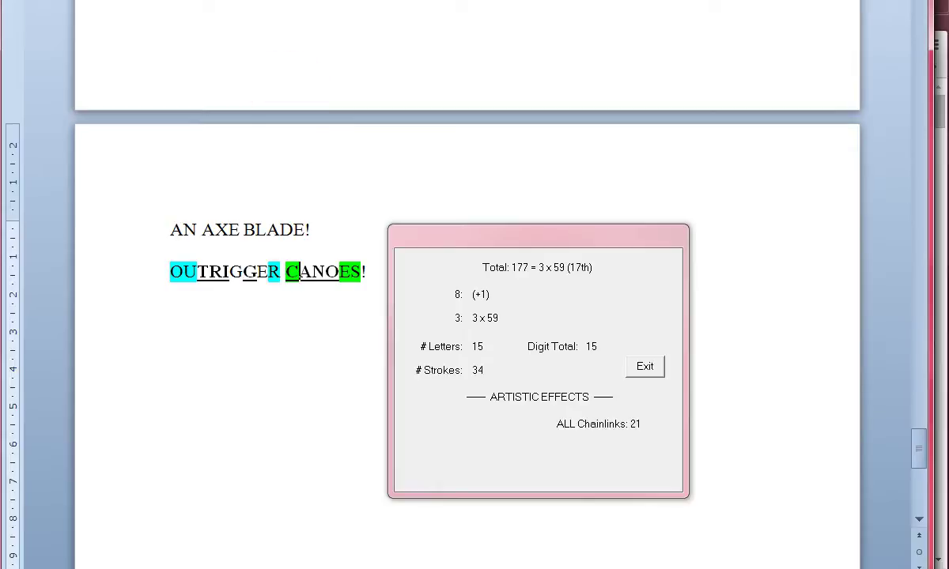
click(269, 0)
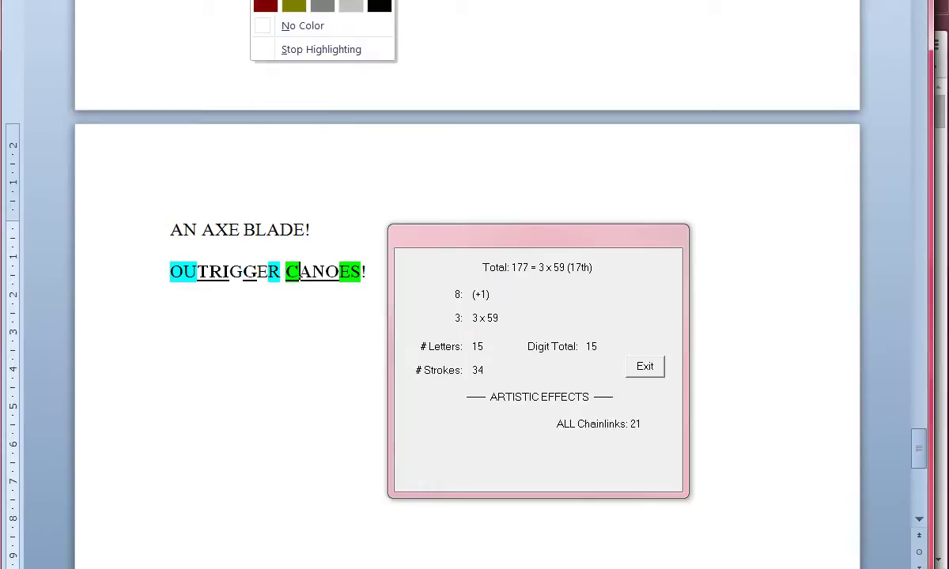
click(303, 26)
drag(236, 270, 324, 267)
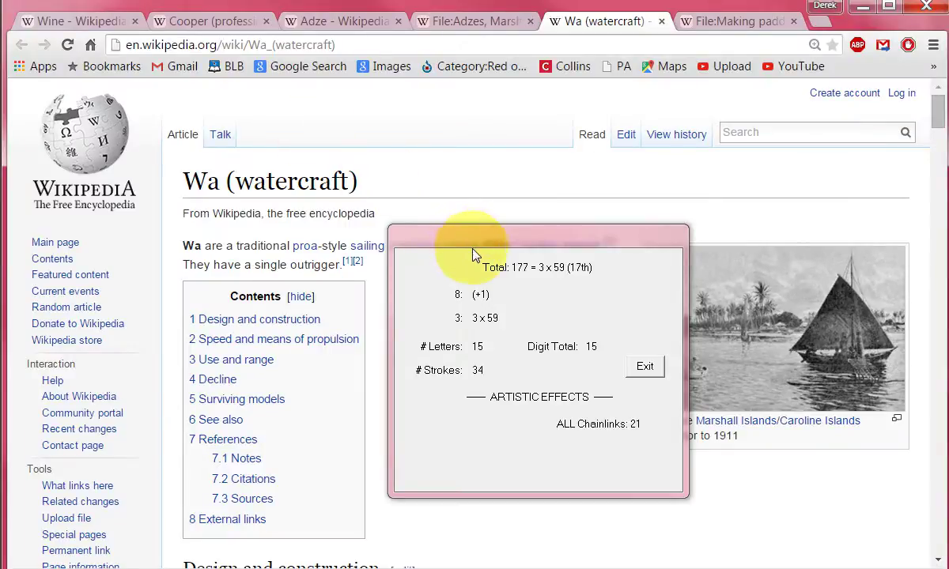
Open the Outrigger canoe article from its link in a new tab.
drag(440, 233, 386, 354)
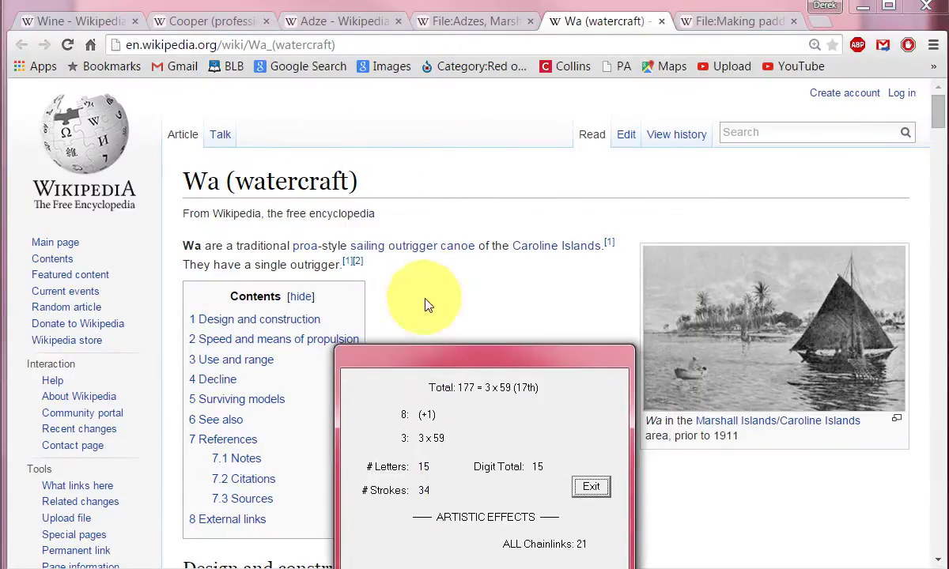
right_click(415, 246)
click(442, 259)
click(611, 30)
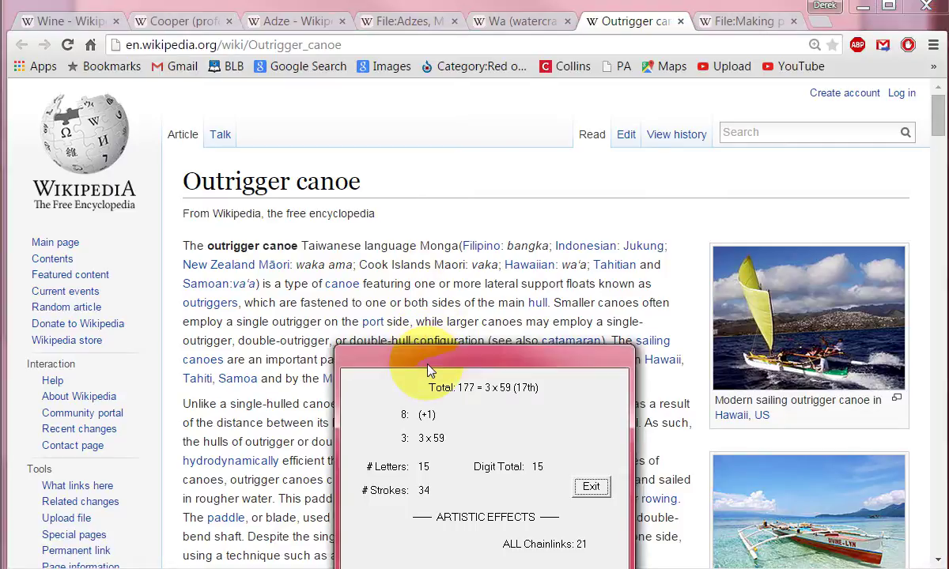
drag(427, 370, 325, 369)
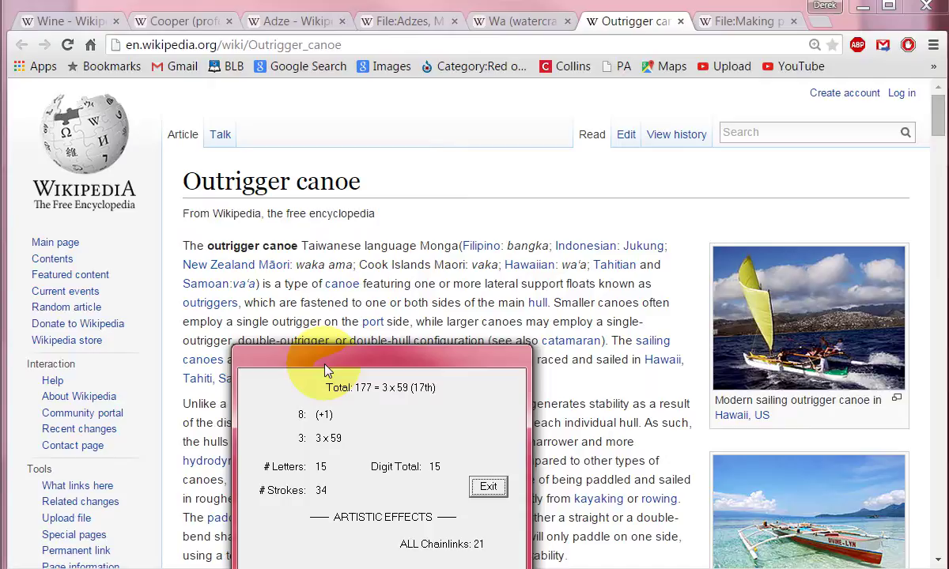
Get the value of the phrase 'lateral support floats', which tallies 267.
click(486, 284)
drag(485, 284, 563, 283)
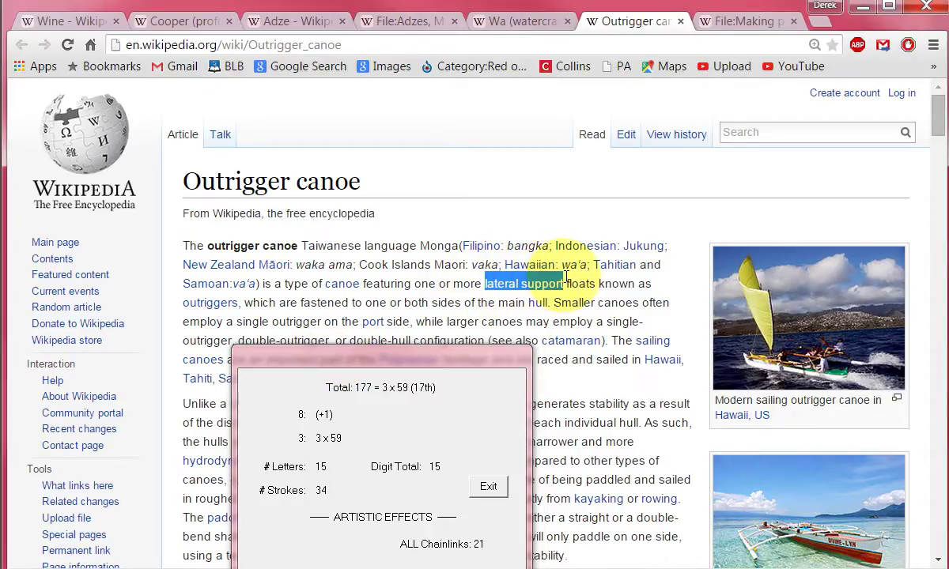
right_click(557, 280)
click(536, 277)
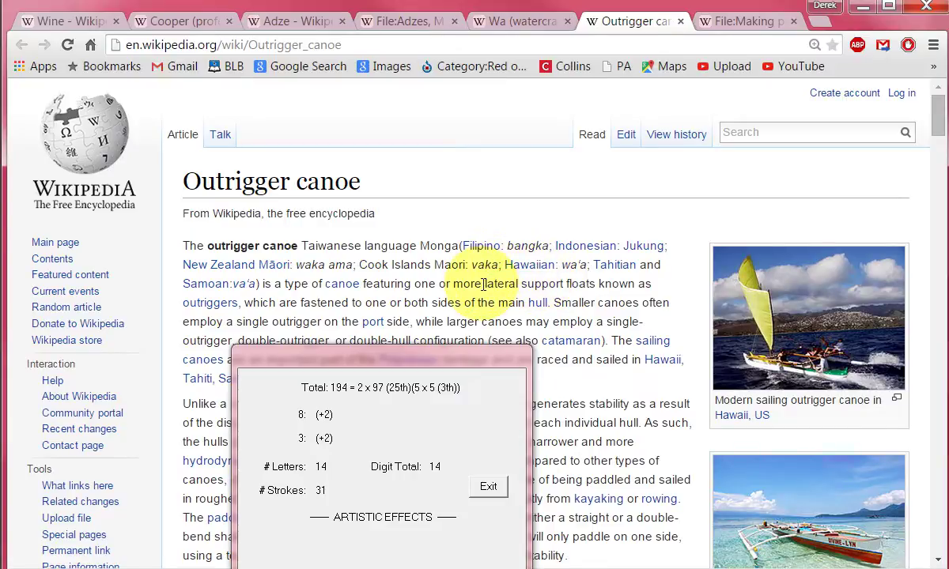
drag(485, 283, 580, 283)
right_click(595, 283)
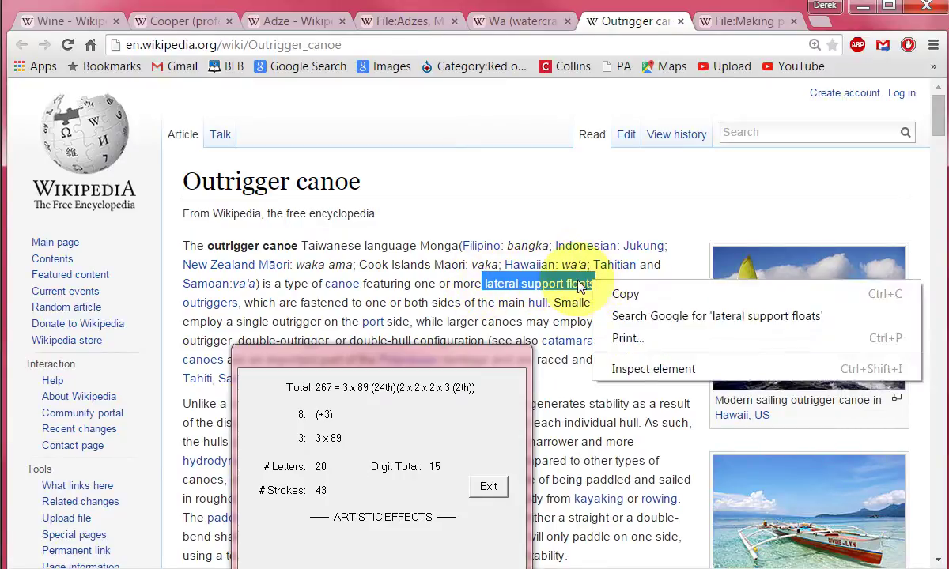
click(540, 261)
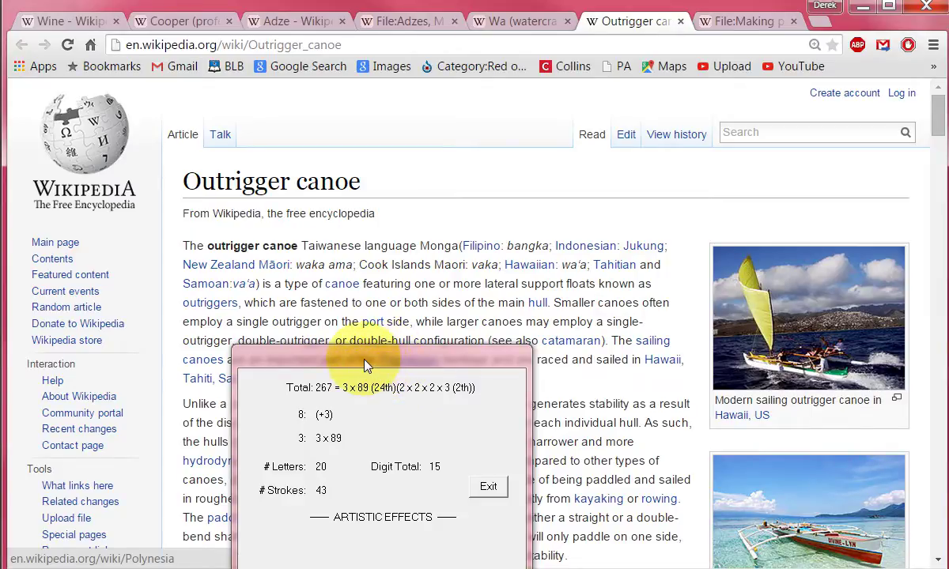
mouse_move(393, 366)
mouse_down()
mouse_move(351, 385)
mouse_move(367, 344)
mouse_up()
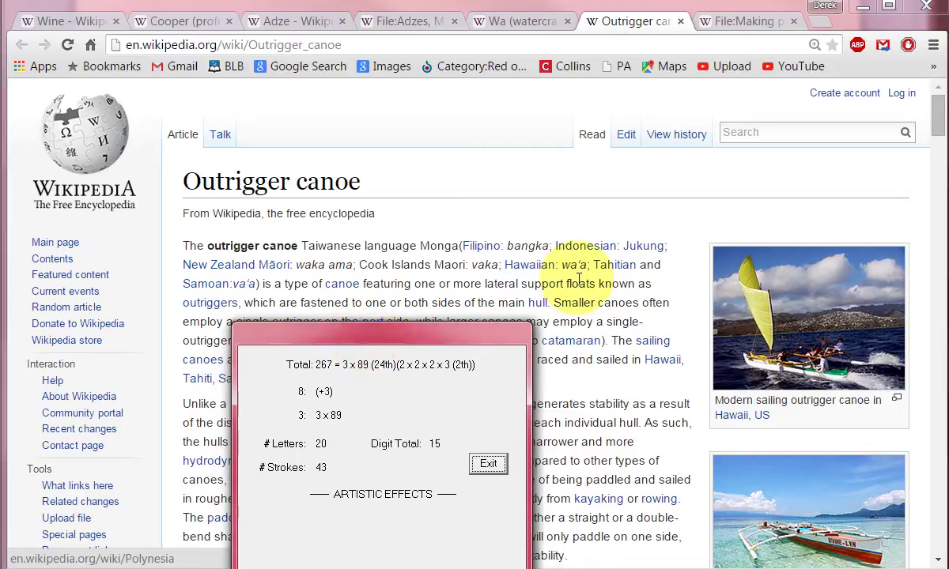
Select the word 'float' in the article to get its value of 54.
drag(566, 283, 584, 280)
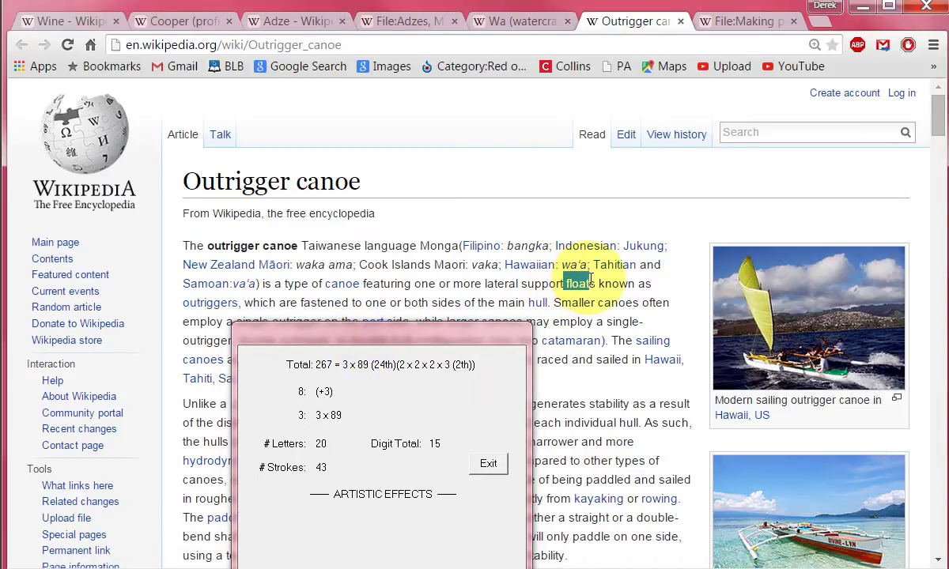
right_click(591, 280)
click(375, 302)
drag(387, 339, 481, 238)
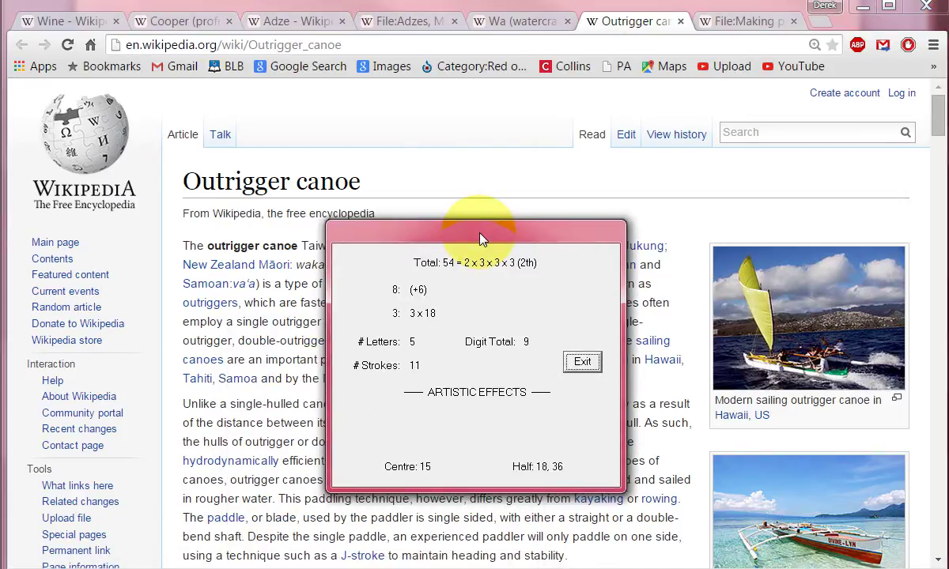
Add FLOAT on the line under OUTRIGGER CANOES! in Word and start a new line.
key(alt+Tab)
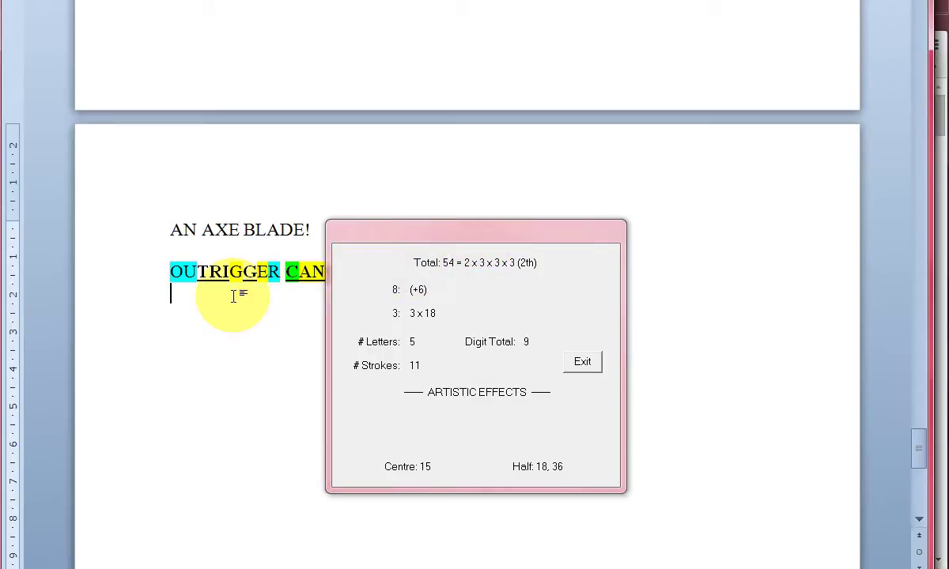
text(FLOAT)
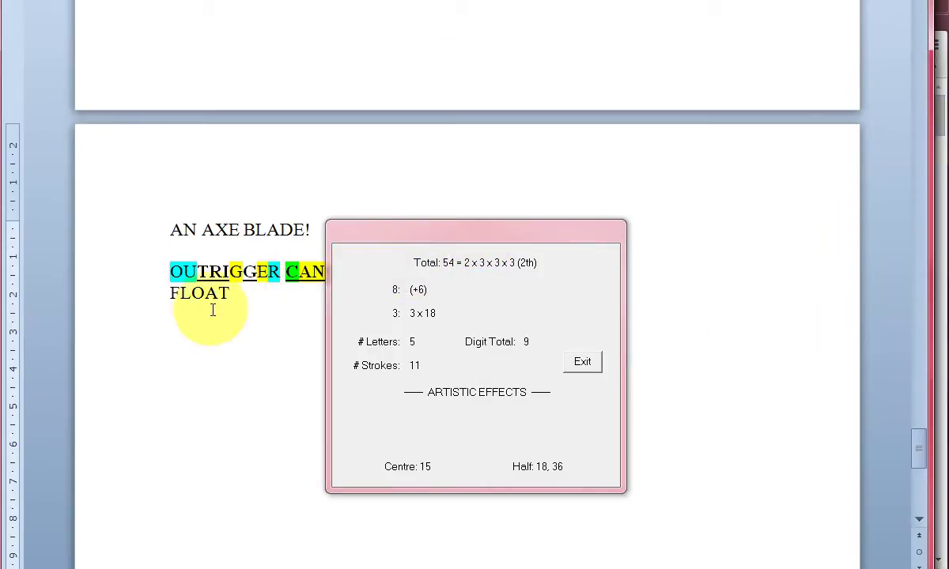
double_click(210, 291)
right_click(202, 294)
click(286, 286)
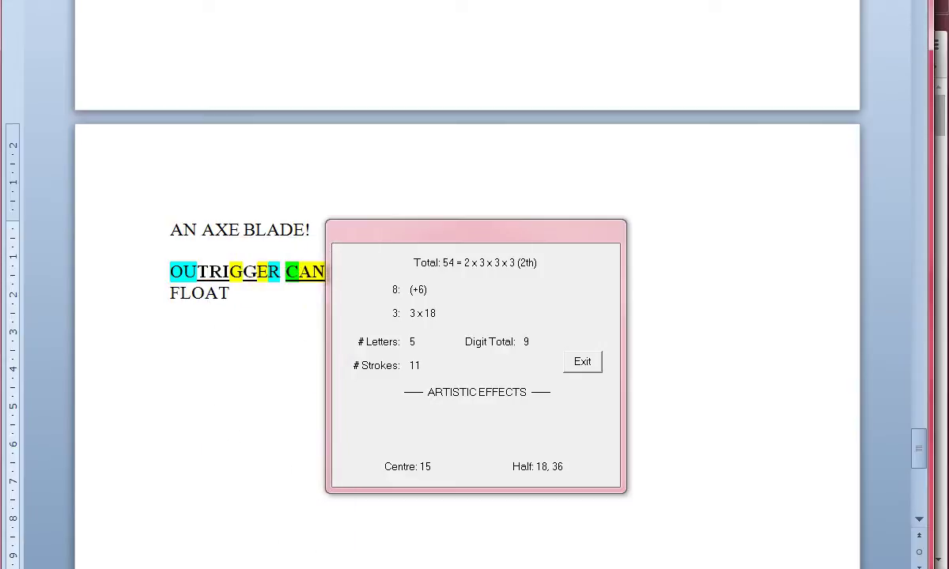
key(Return)
Back in the Outrigger canoe article, scroll through the photos and shift the value popup aside.
key(alt+Tab)
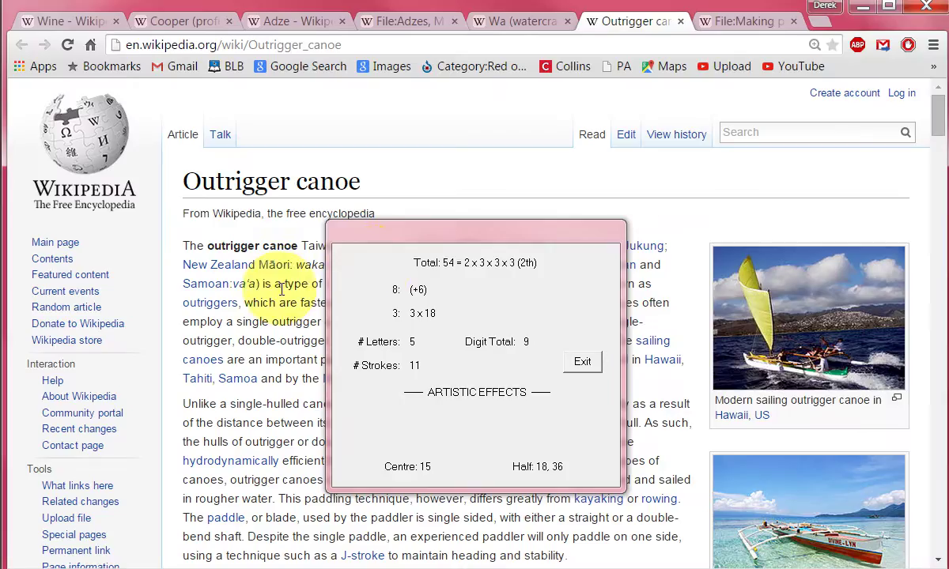
mouse_move(431, 233)
mouse_down()
mouse_move(348, 380)
mouse_move(283, 365)
mouse_move(250, 391)
mouse_move(293, 395)
mouse_up()
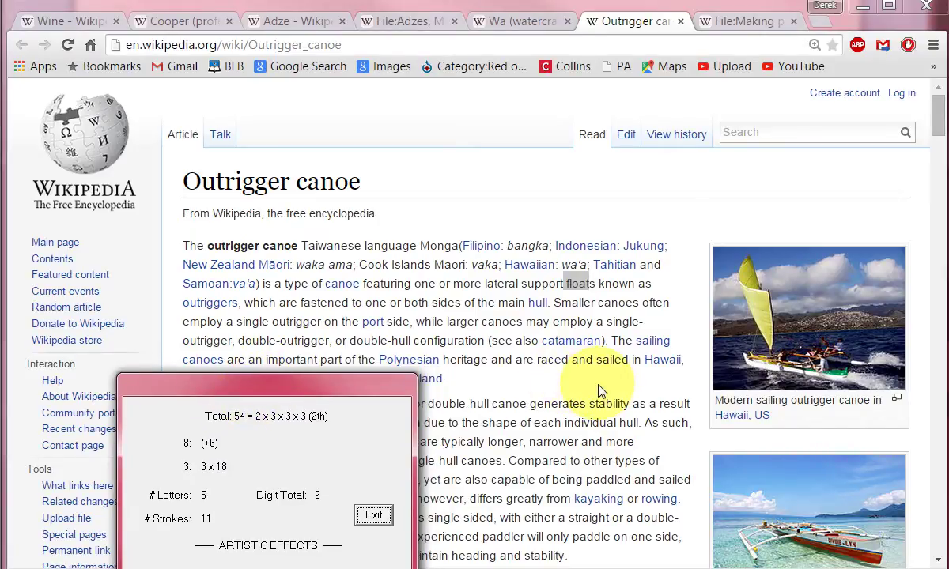
scroll(615, 392, down, 3)
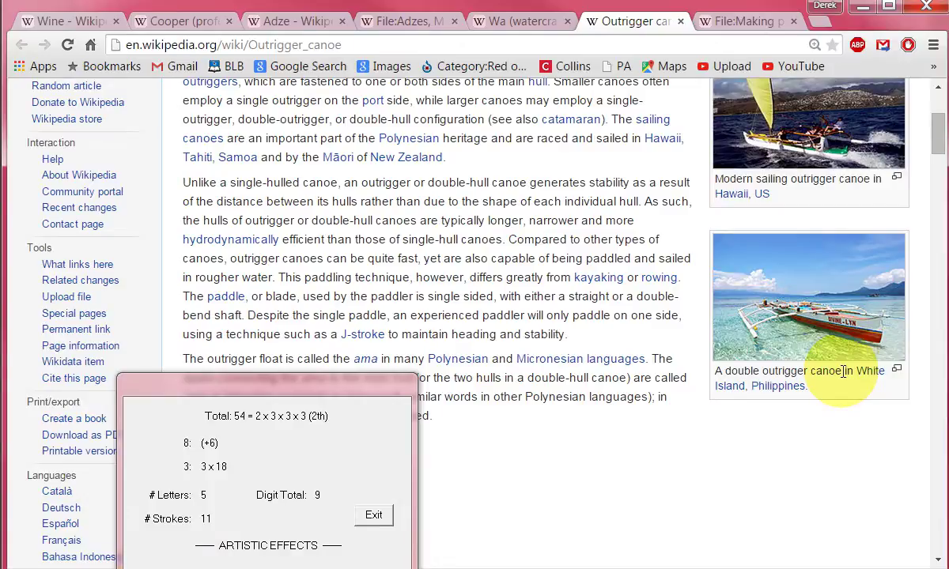
drag(840, 371, 764, 372)
click(764, 379)
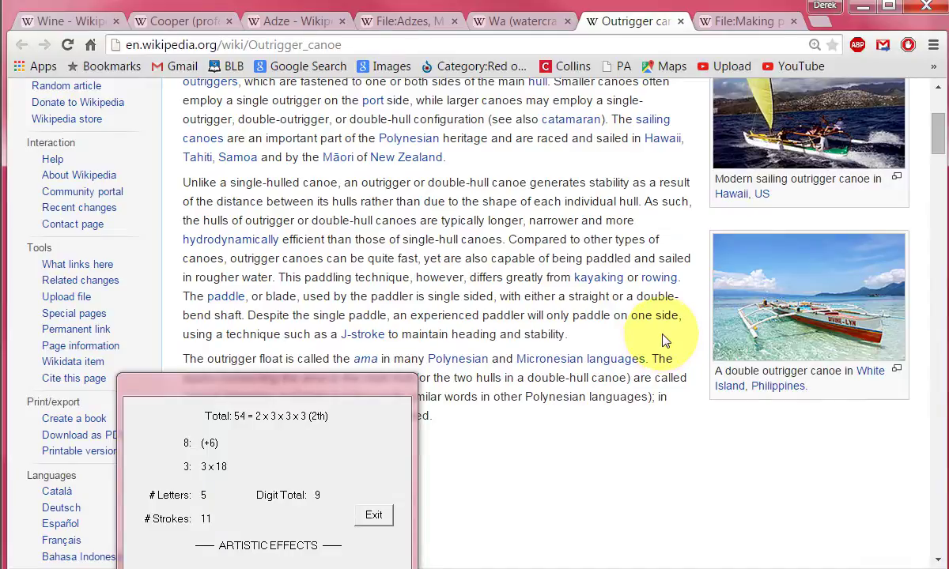
scroll(664, 340, up, 2)
scroll(664, 340, up, 3)
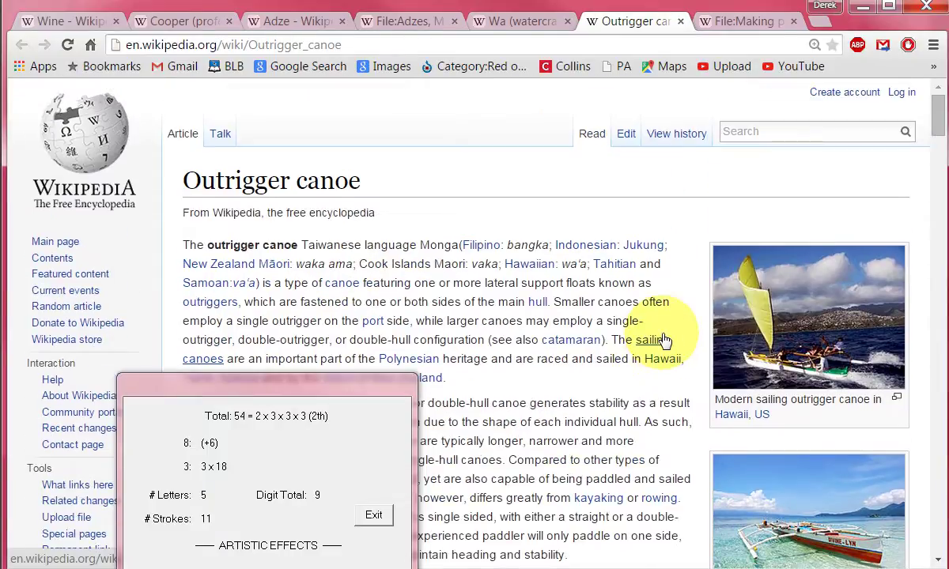
mouse_move(218, 384)
mouse_down()
mouse_move(535, 374)
mouse_move(722, 384)
mouse_move(880, 359)
mouse_move(825, 249)
mouse_move(506, 230)
mouse_up()
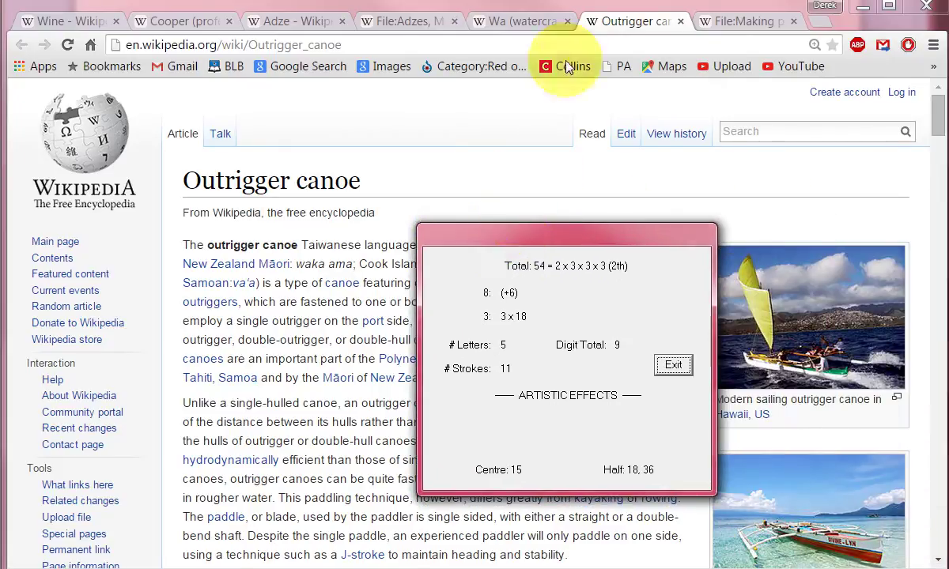
Close the Outrigger canoe and Wa (watercraft) tabs.
click(680, 23)
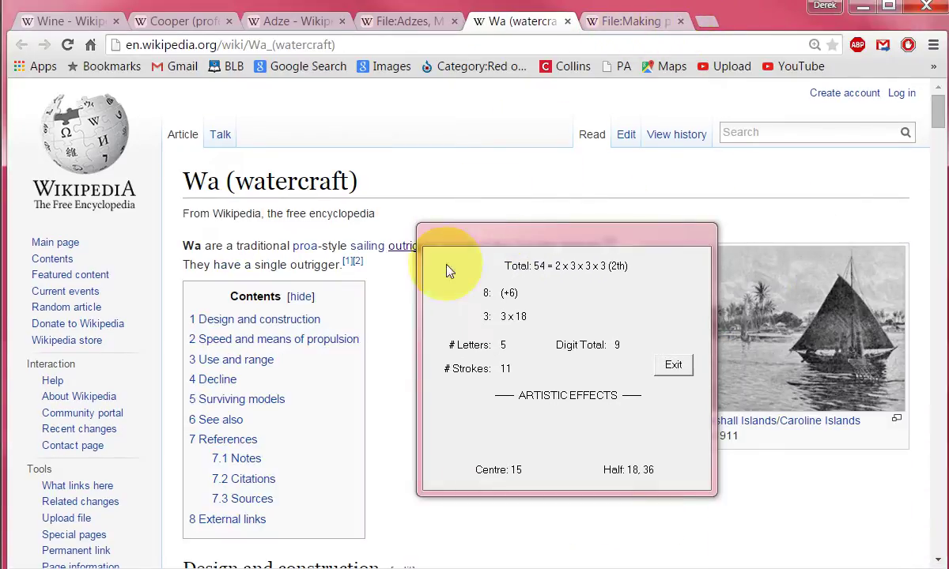
drag(486, 239, 649, 236)
scroll(474, 308, down, 8)
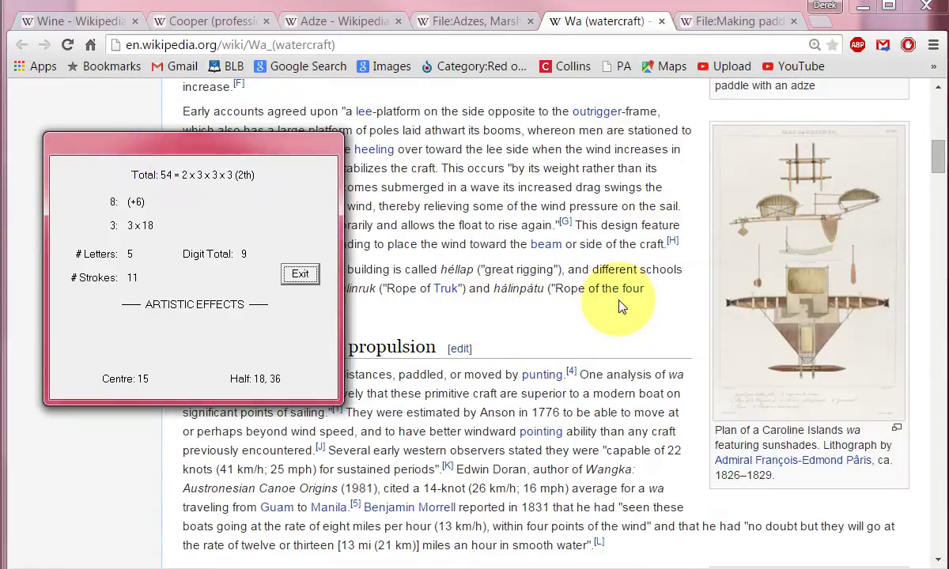
scroll(632, 320, down, 4)
scroll(633, 320, down, 10)
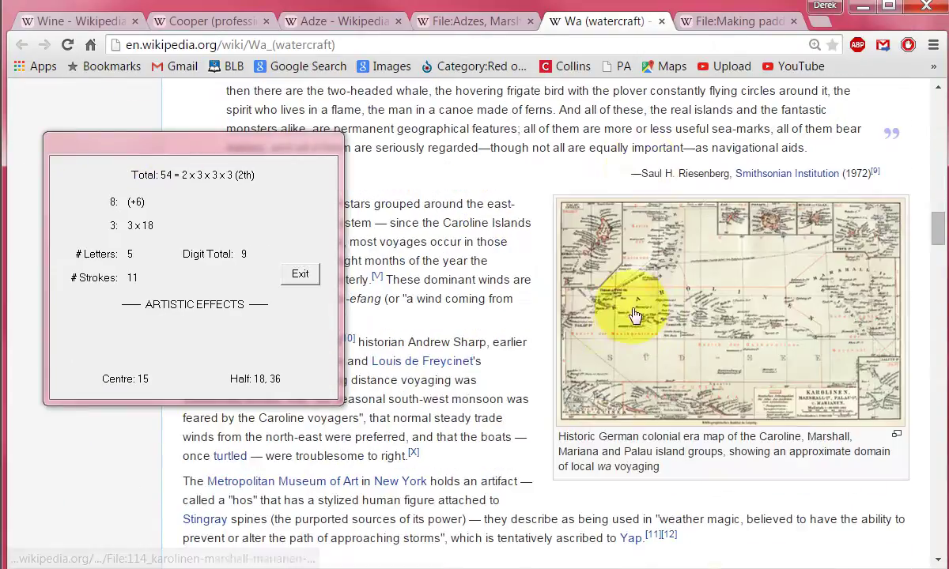
click(661, 23)
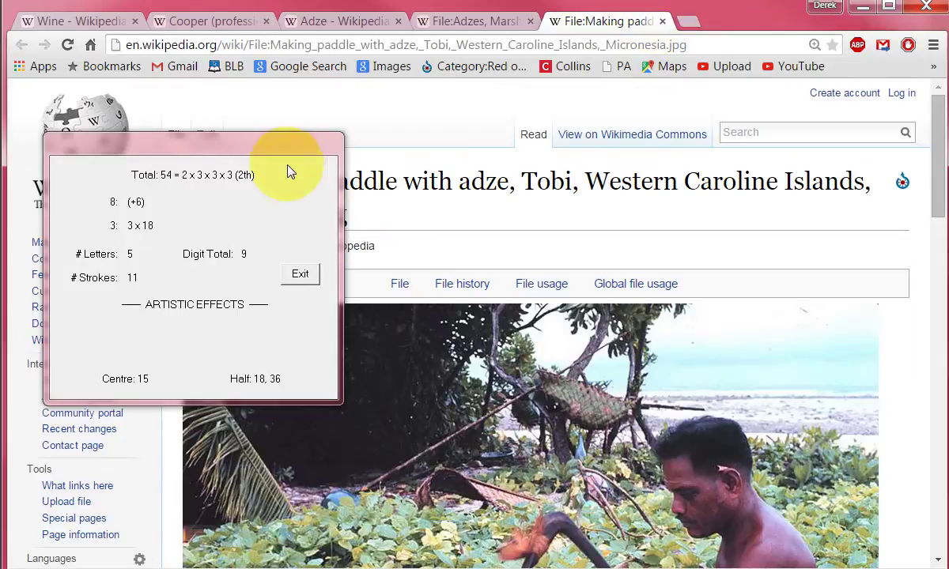
Close the paddle-making, adzes and Adze tabs, leaving Cooper (profession) active.
scroll(510, 234, down, 3)
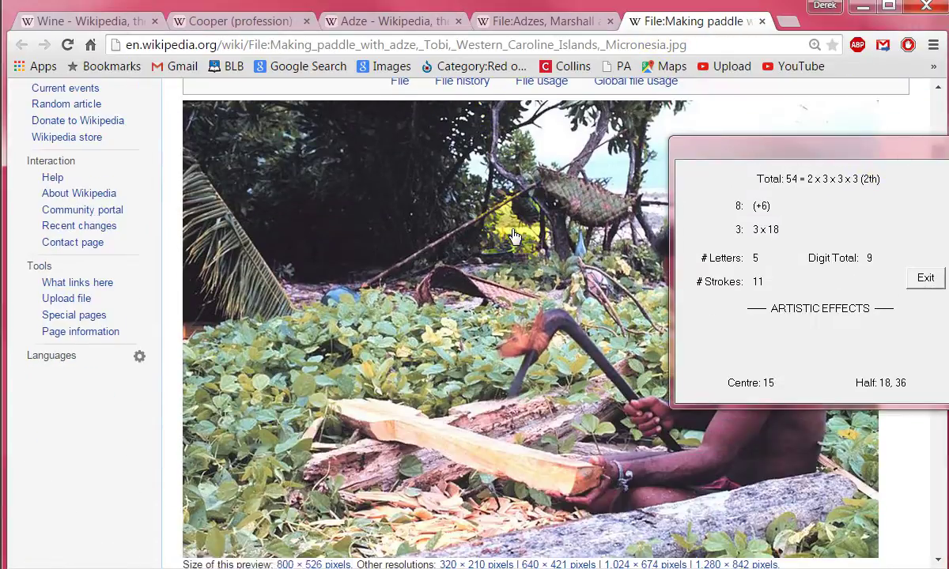
scroll(514, 236, down, 4)
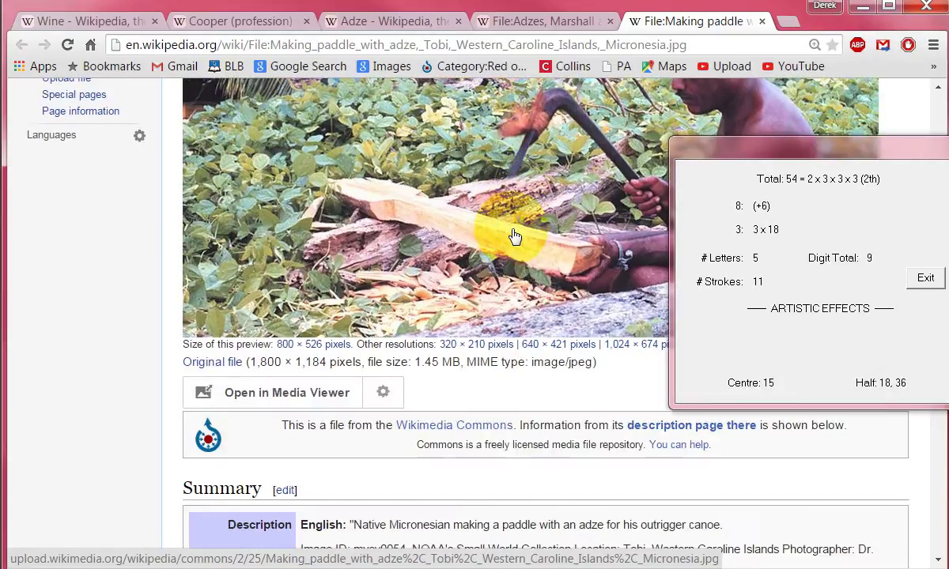
scroll(514, 235, up, 5)
scroll(518, 234, up, 1)
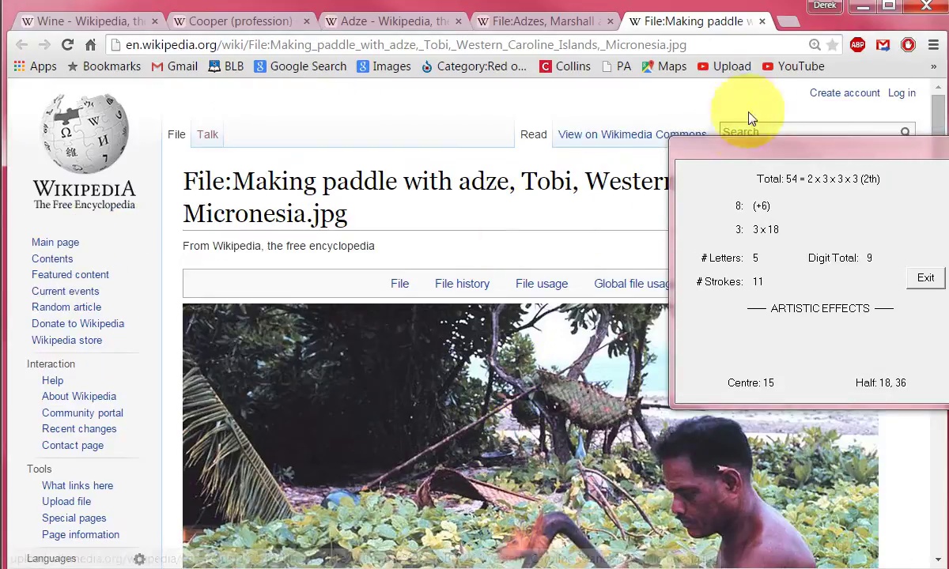
click(762, 22)
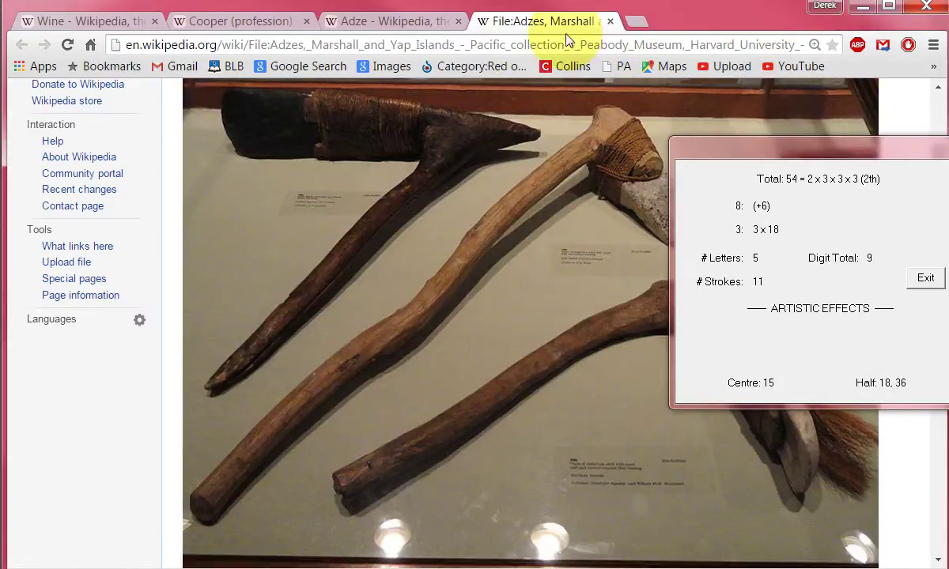
click(610, 21)
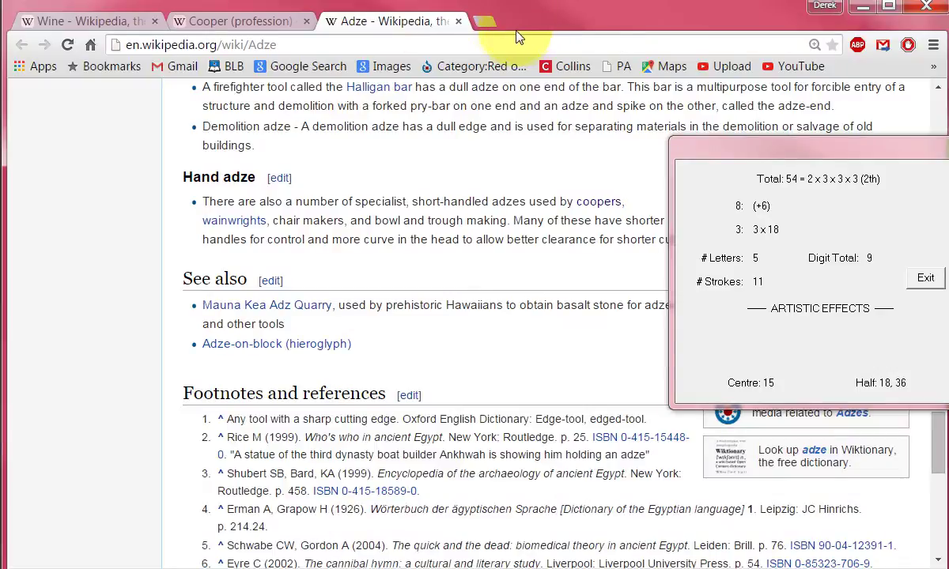
click(458, 21)
drag(731, 152, 356, 145)
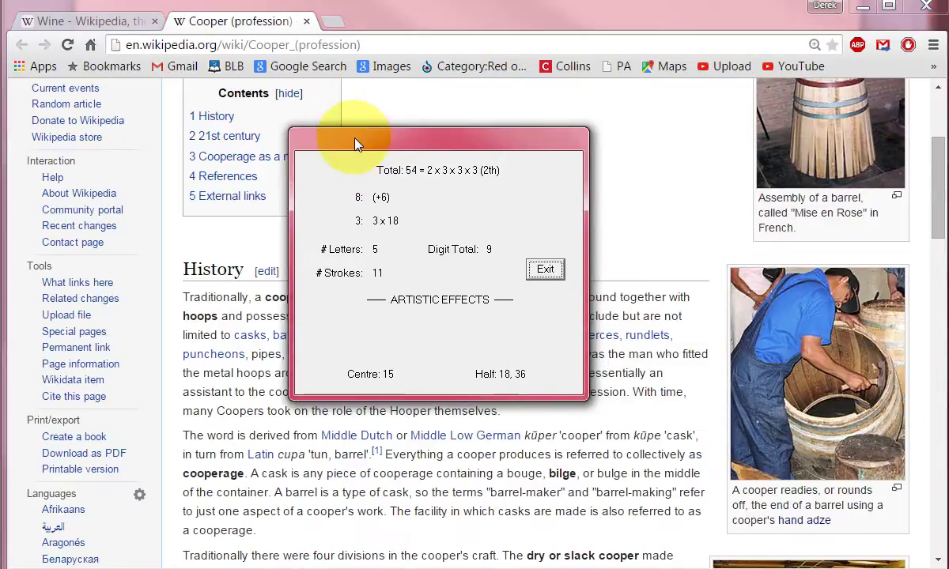
Get the letter value of 'hand adze' from the Cooper article's photo caption.
click(601, 202)
scroll(672, 300, down, 1)
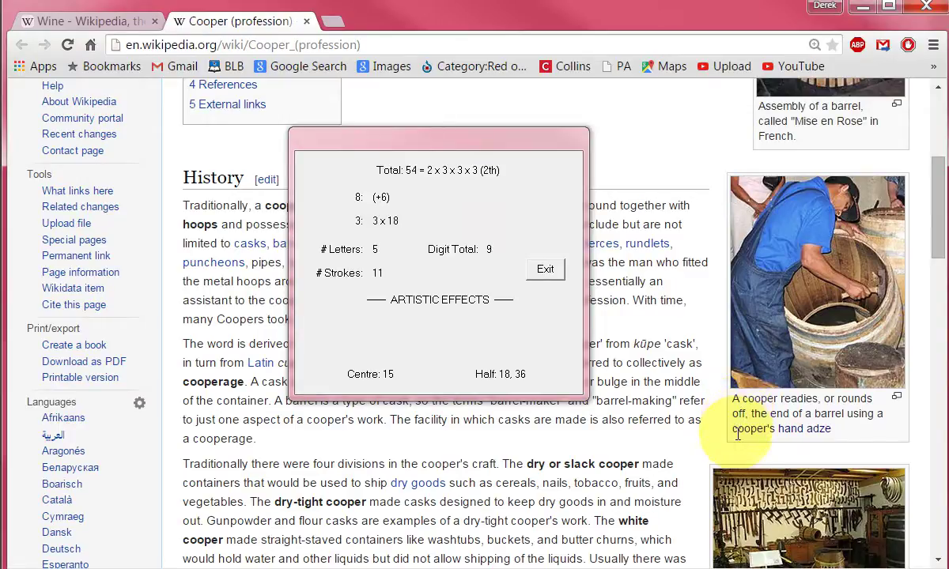
drag(778, 430, 836, 429)
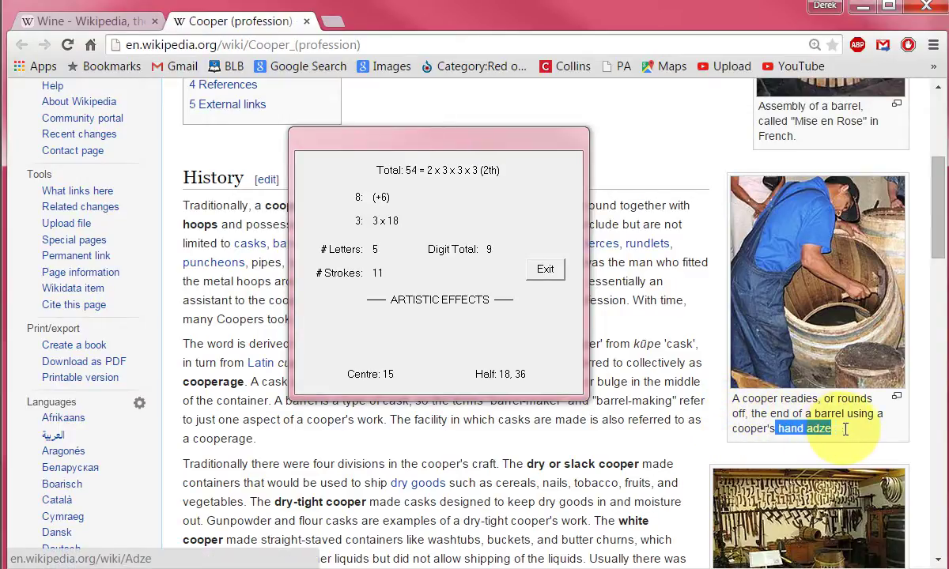
right_click(839, 429)
click(621, 145)
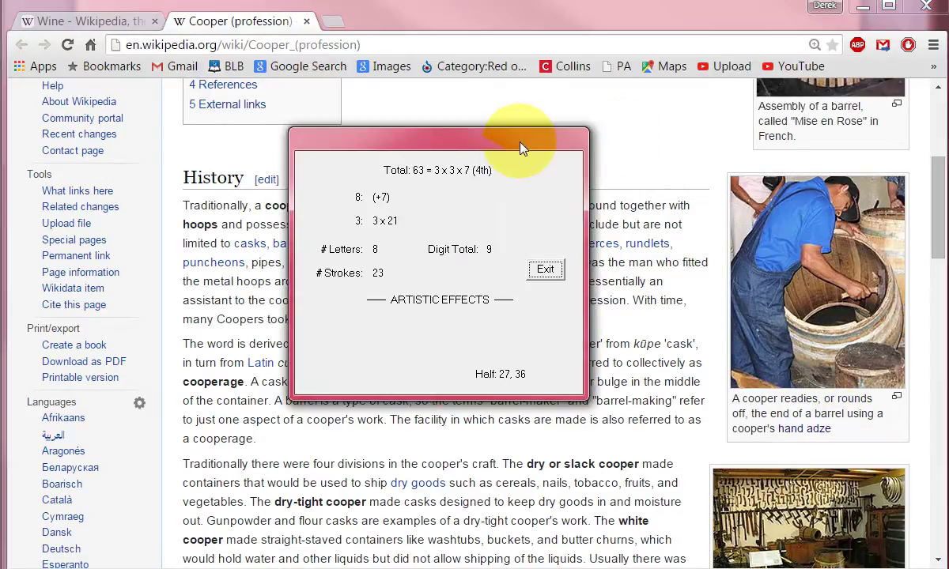
Push the word-value window to the right edge and scroll to the History section.
drag(487, 133, 588, 154)
scroll(569, 138, up, 4)
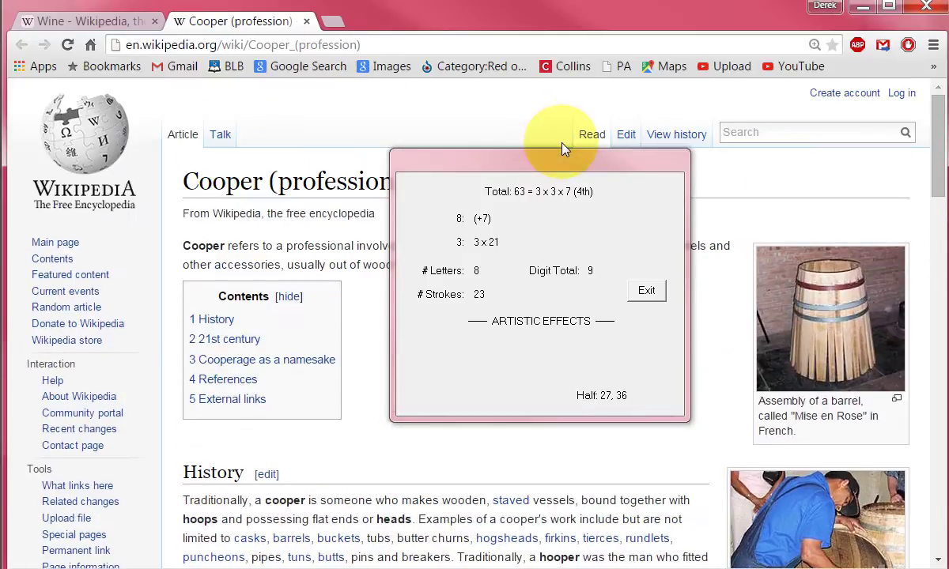
scroll(568, 143, down, 2)
drag(667, 169, 948, 196)
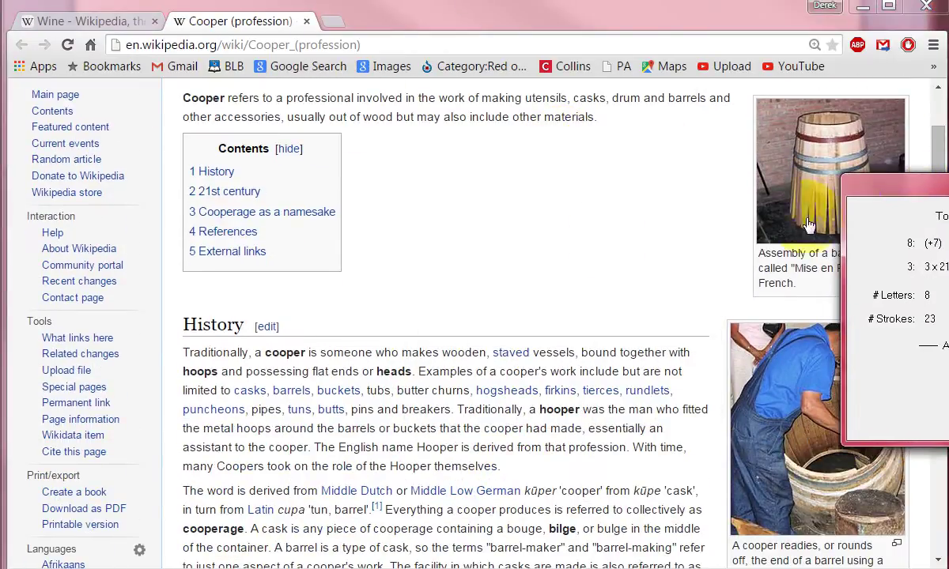
scroll(499, 256, down, 1)
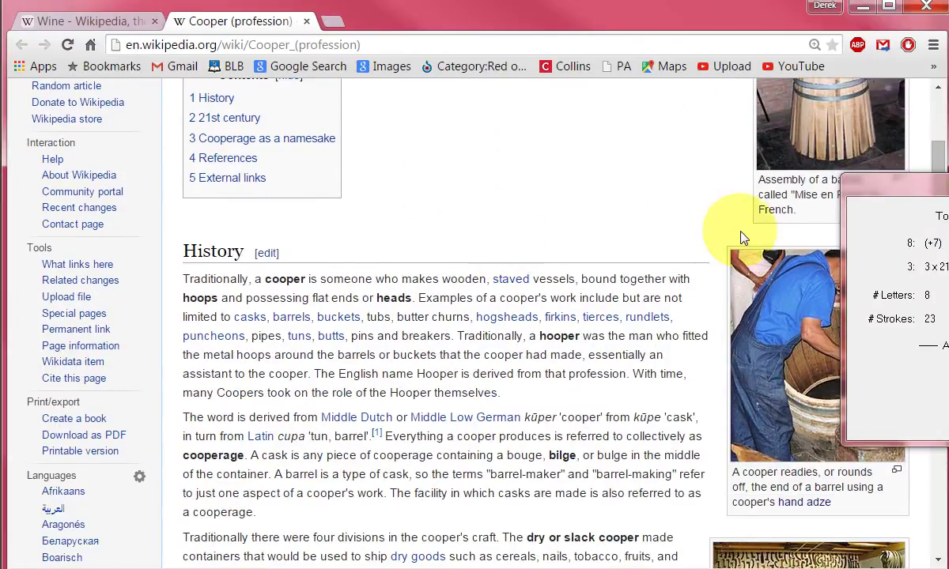
drag(932, 200, 947, 199)
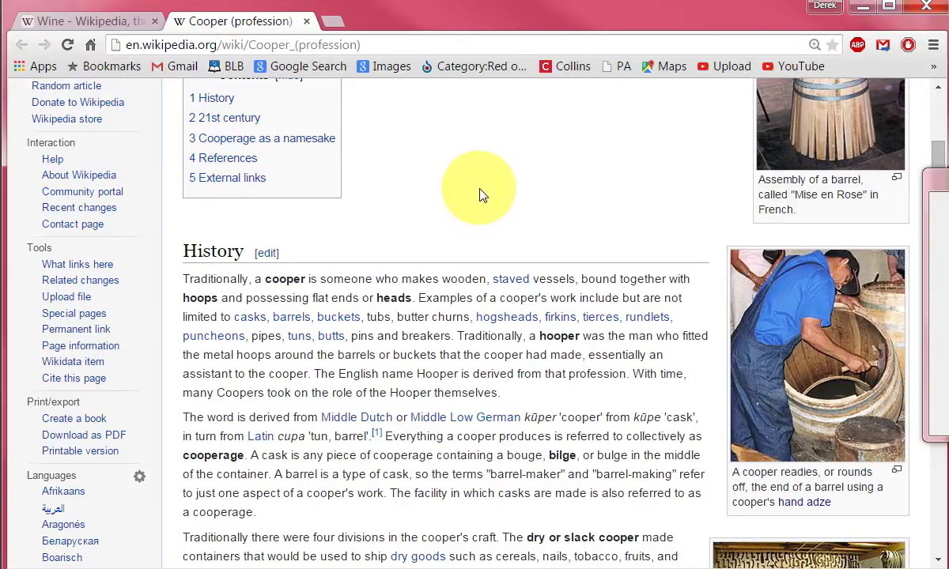
scroll(483, 195, down, 1)
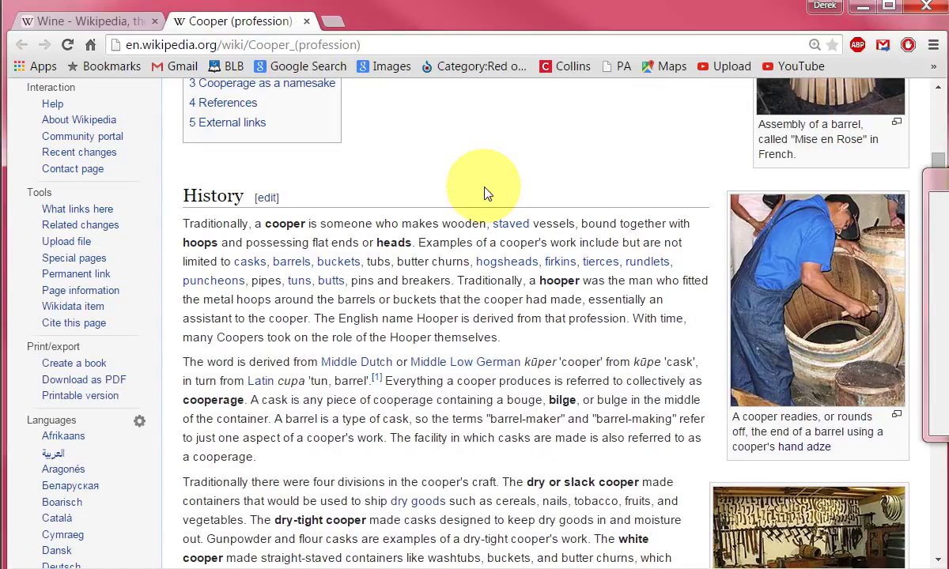
double_click(193, 227)
click(194, 226)
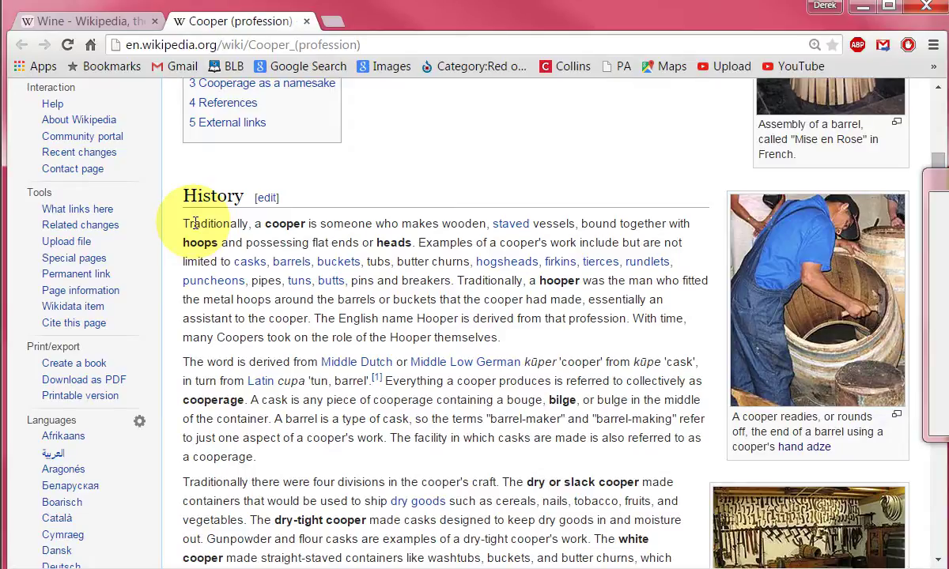
mouse_move(911, 181)
mouse_down()
mouse_move(475, 177)
mouse_move(786, 174)
mouse_up()
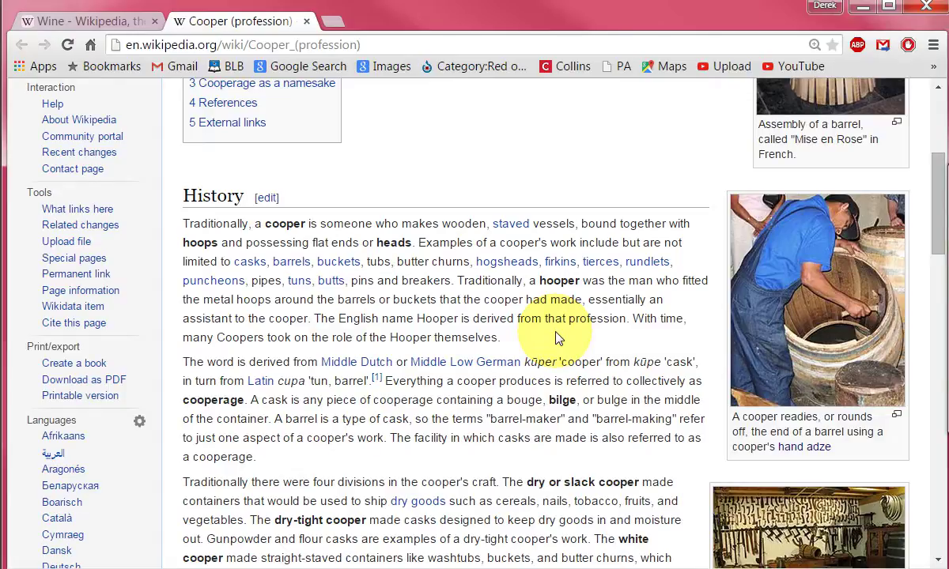
scroll(557, 339, down, 3)
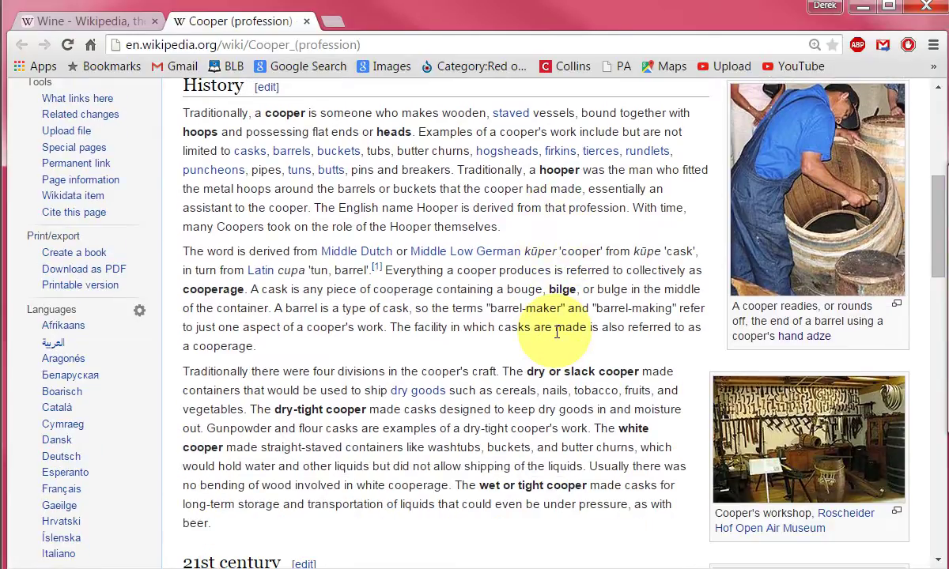
scroll(556, 333, down, 3)
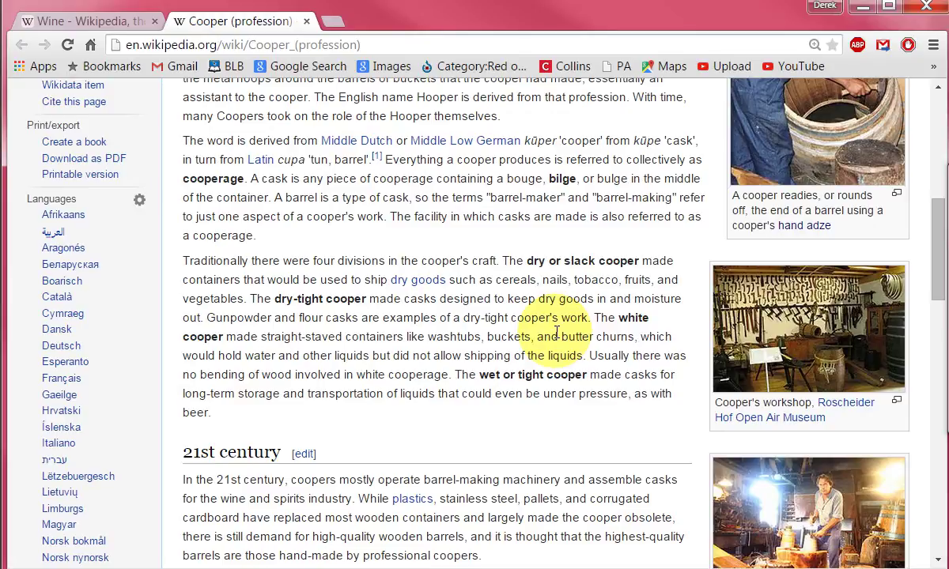
scroll(558, 333, down, 5)
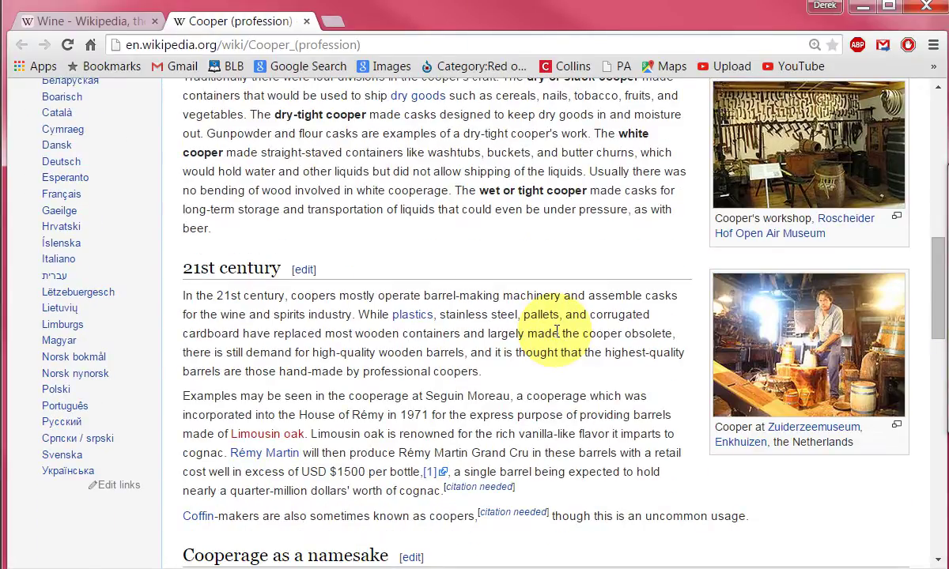
scroll(557, 332, down, 5)
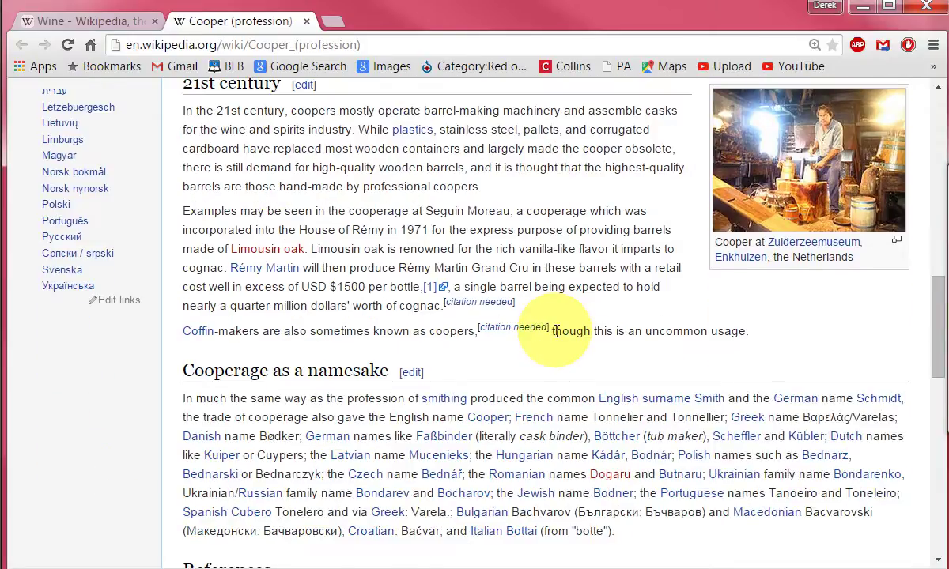
scroll(557, 331, down, 5)
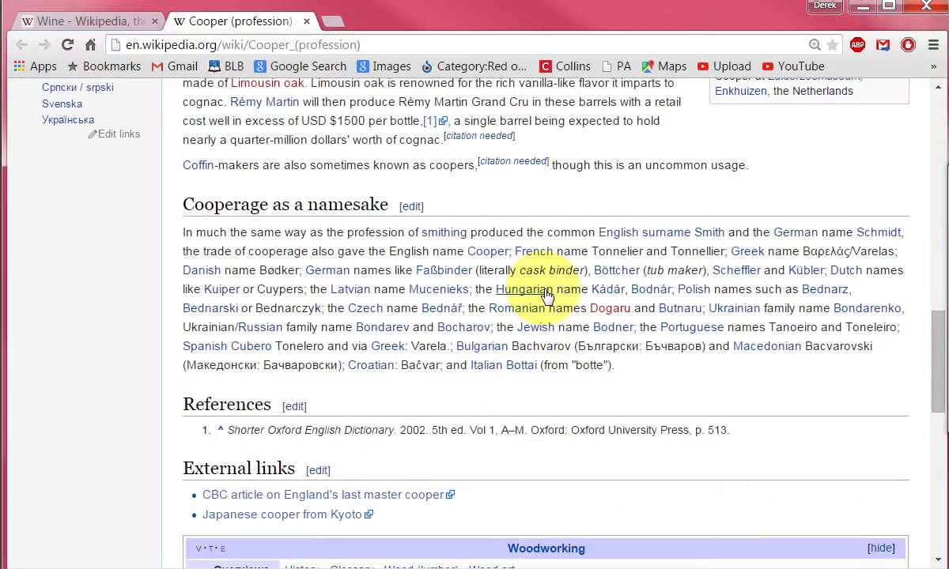
scroll(542, 290, up, 15)
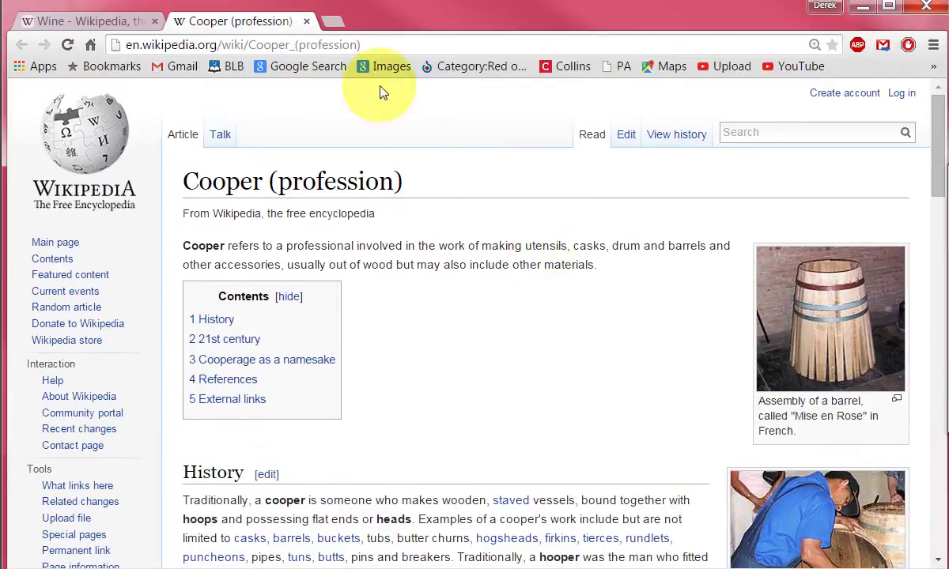
Close the Cooper (profession) tab and scroll the Wine article to its professions table.
click(307, 22)
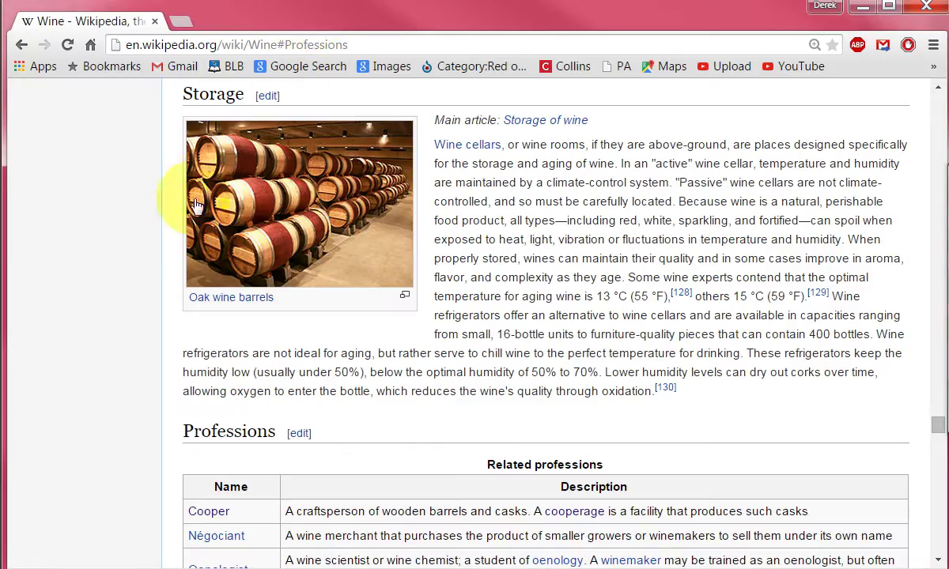
scroll(68, 245, down, 3)
scroll(68, 245, down, 2)
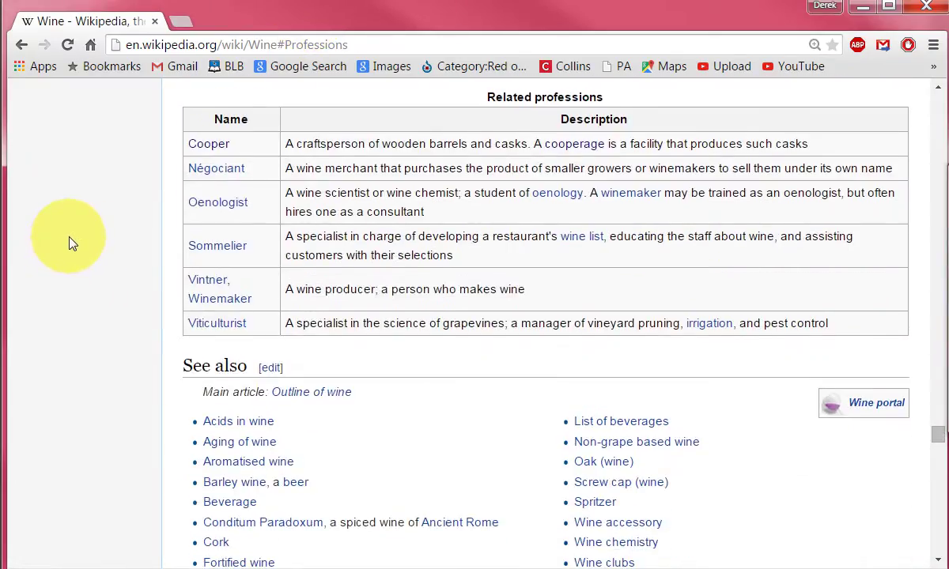
scroll(68, 242, up, 1)
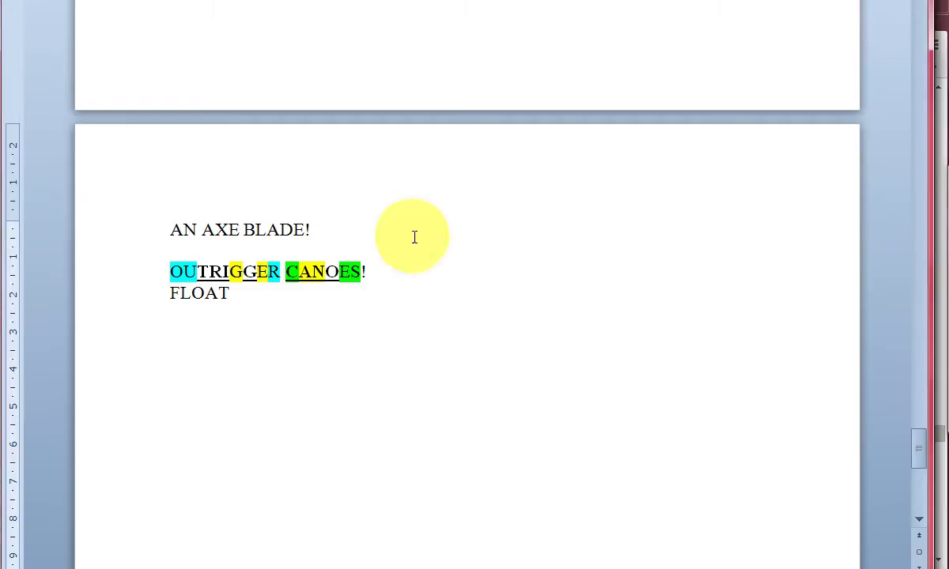
scroll(414, 237, up, 10)
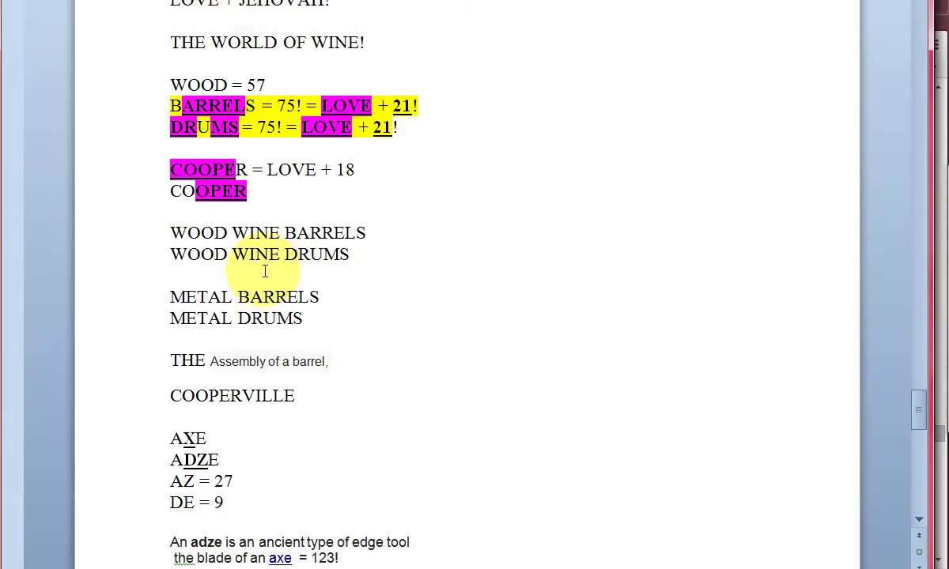
Add BASKETS below METAL DRUMS, check its value of 77 = 7 x 11, then delete it.
click(350, 320)
key(Return)
text(BASKETS)
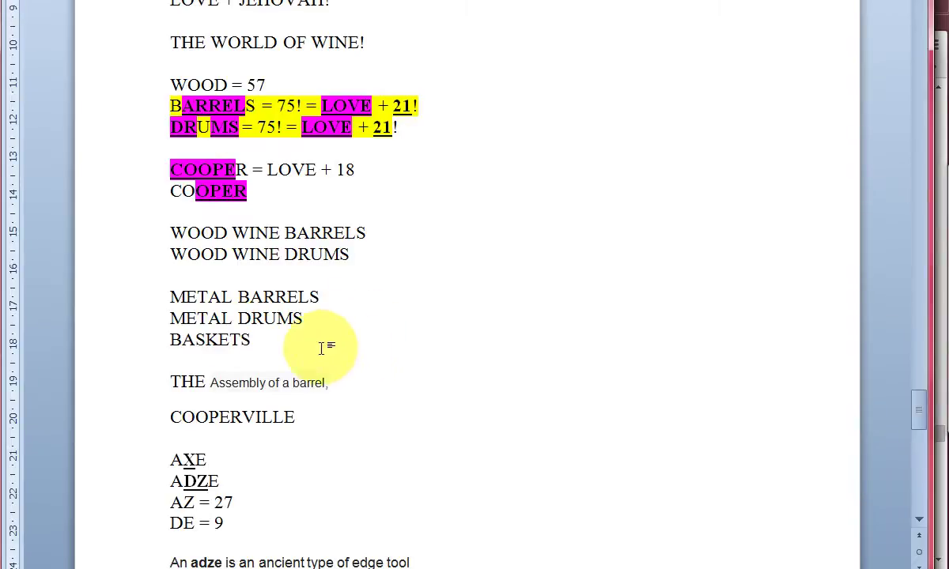
double_click(191, 339)
right_click(194, 333)
key(Escape)
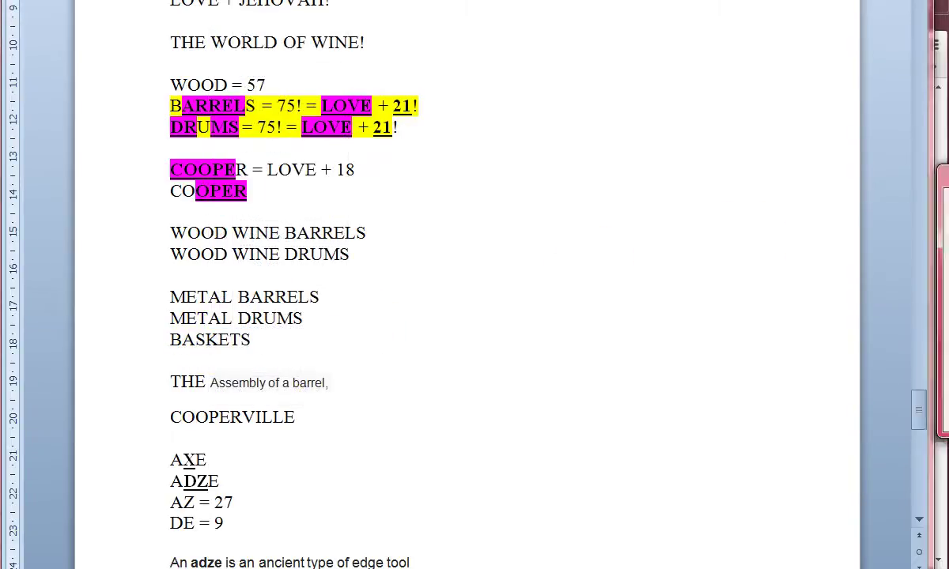
key(Delete)
click(192, 332)
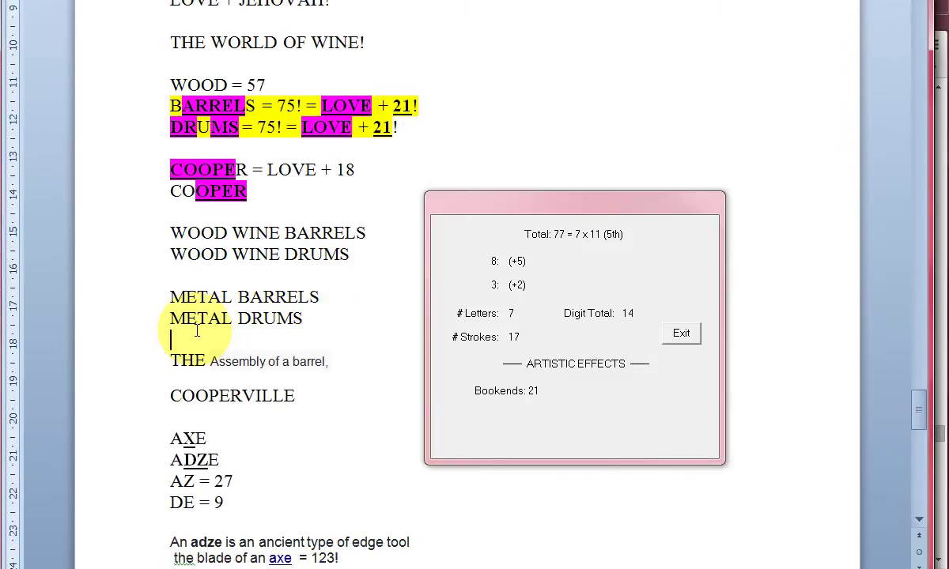
key(alt+Tab)
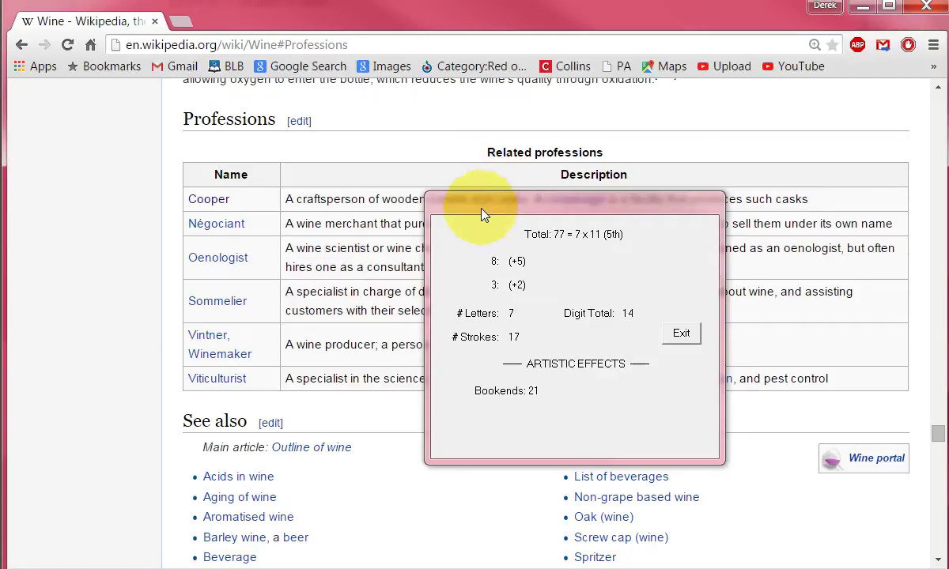
Copy Négociant from the Wine professions table, tallying 83, and return to Word after METAL DRUMS.
drag(483, 209, 474, 293)
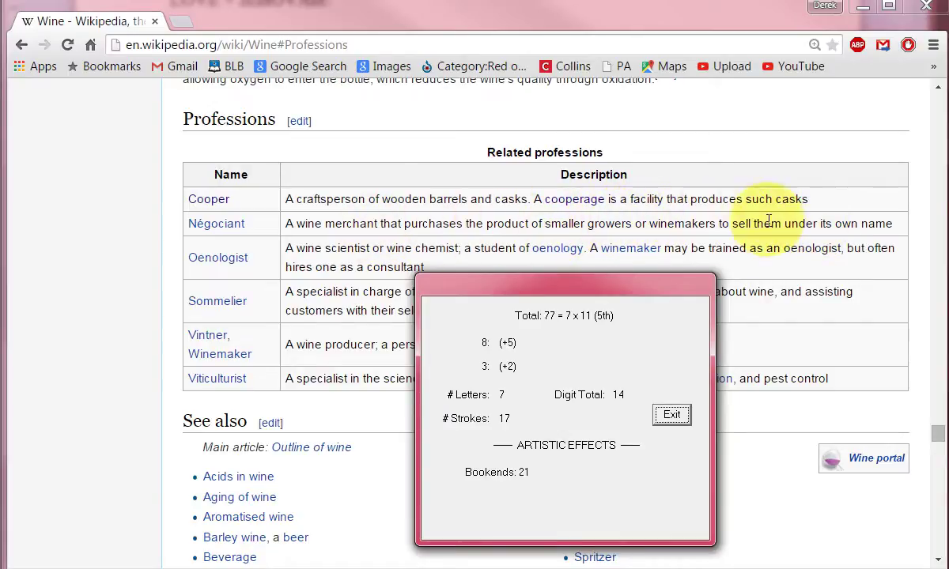
double_click(217, 225)
key(ctrl+c)
right_click(190, 231)
click(129, 224)
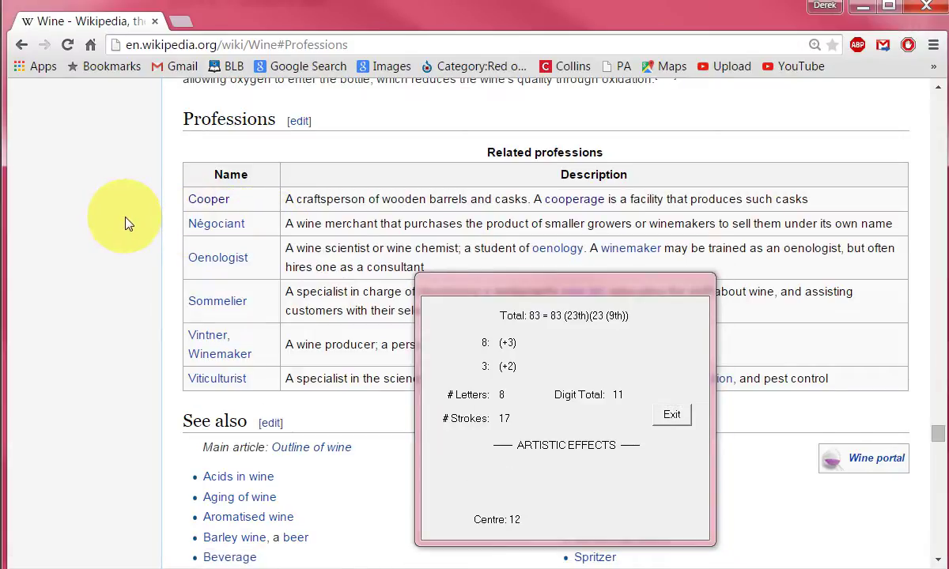
key(alt+Tab)
click(321, 314)
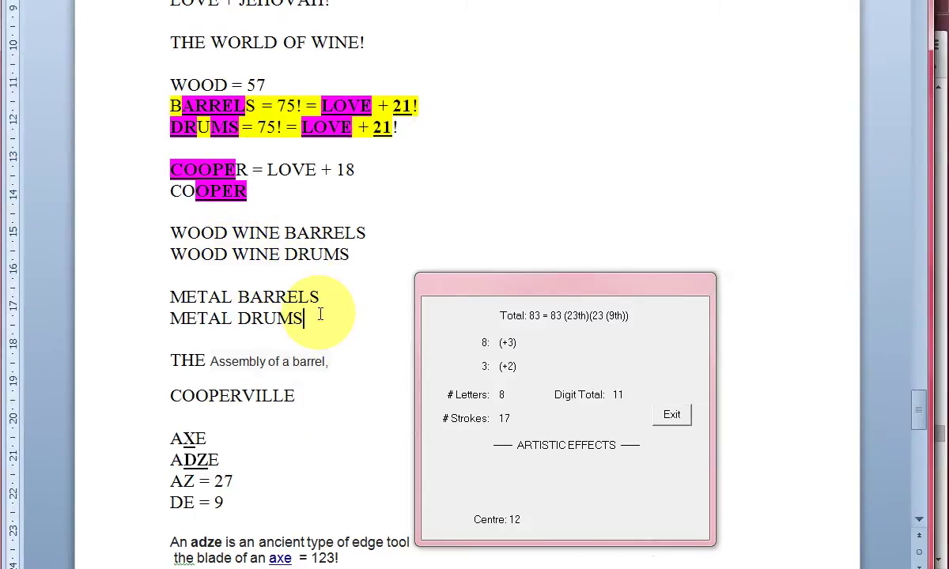
Paste Négociant as plain text on a new line below METAL DRUMS, replacing é with e.
key(Return)
key(Return)
key(ctrl+v)
click(269, 379)
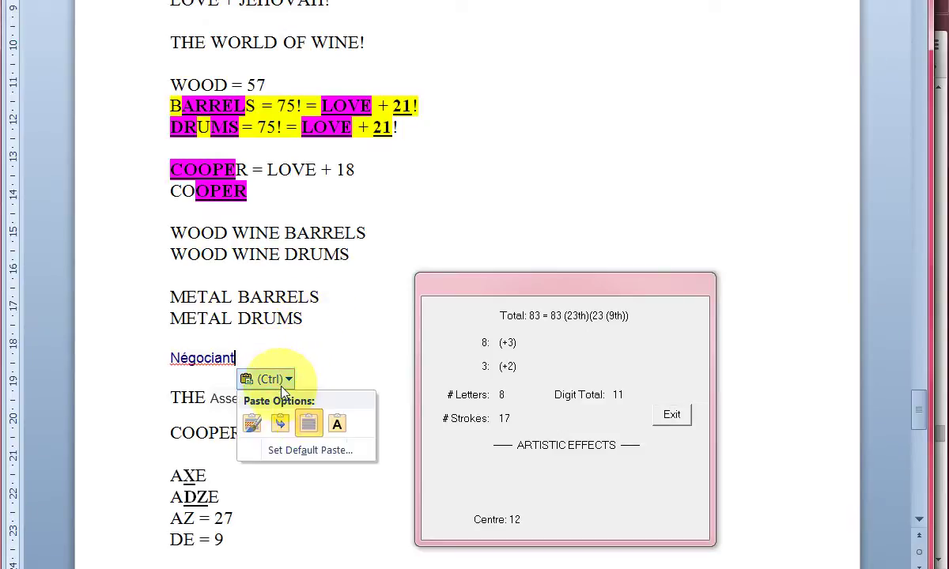
click(338, 427)
drag(181, 360, 191, 360)
text(e)
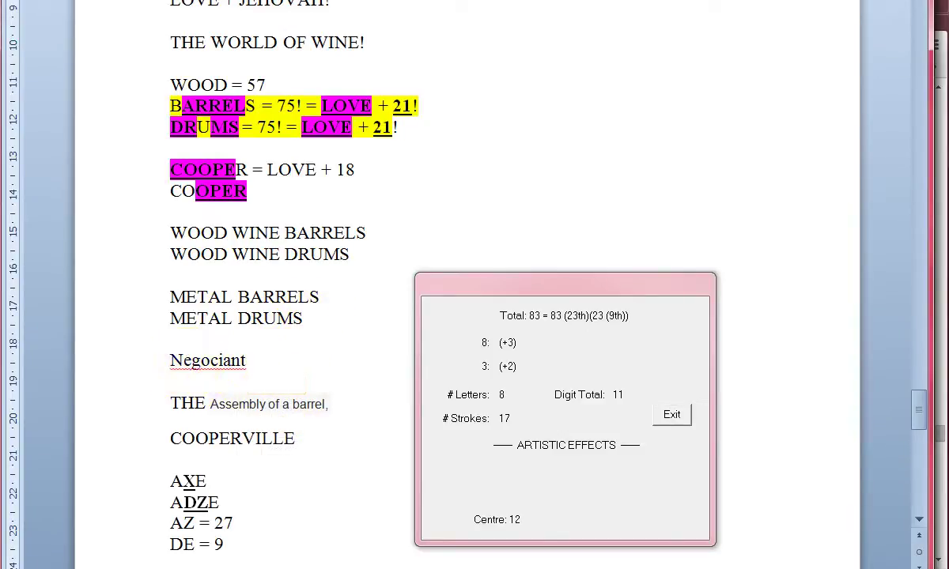
Check the word value of Negociant and retype it in capitals as NEGOCIANT.
double_click(198, 362)
right_click(198, 362)
key(Escape)
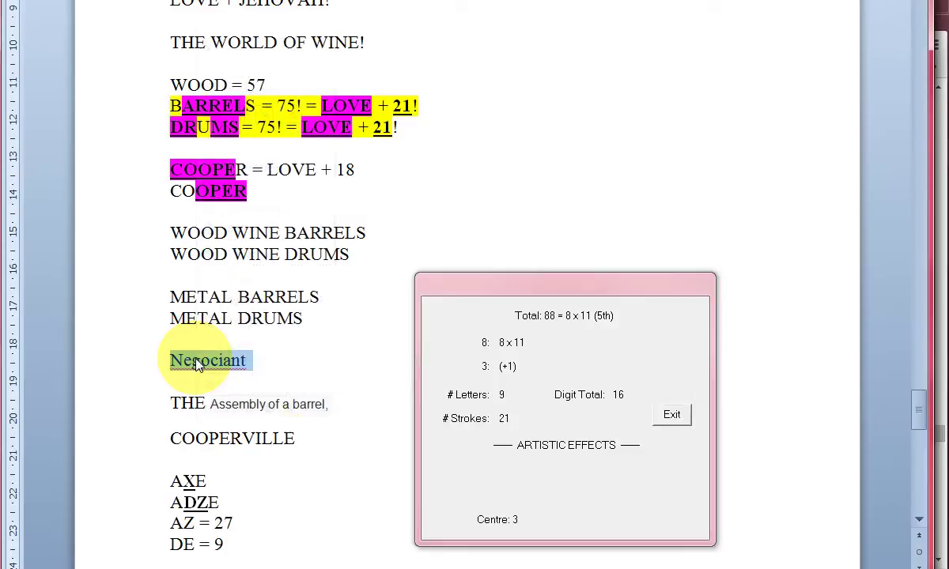
click(247, 362)
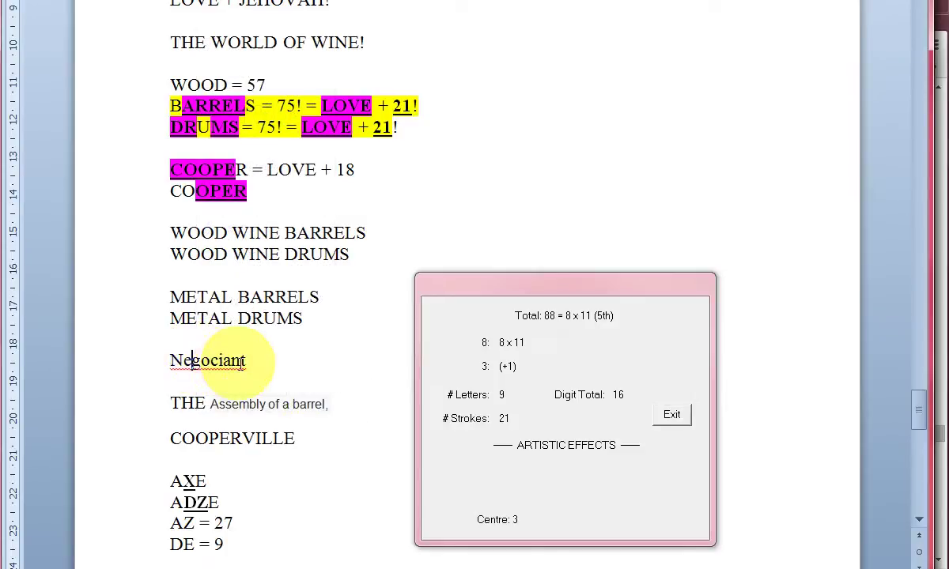
drag(257, 362, 185, 362)
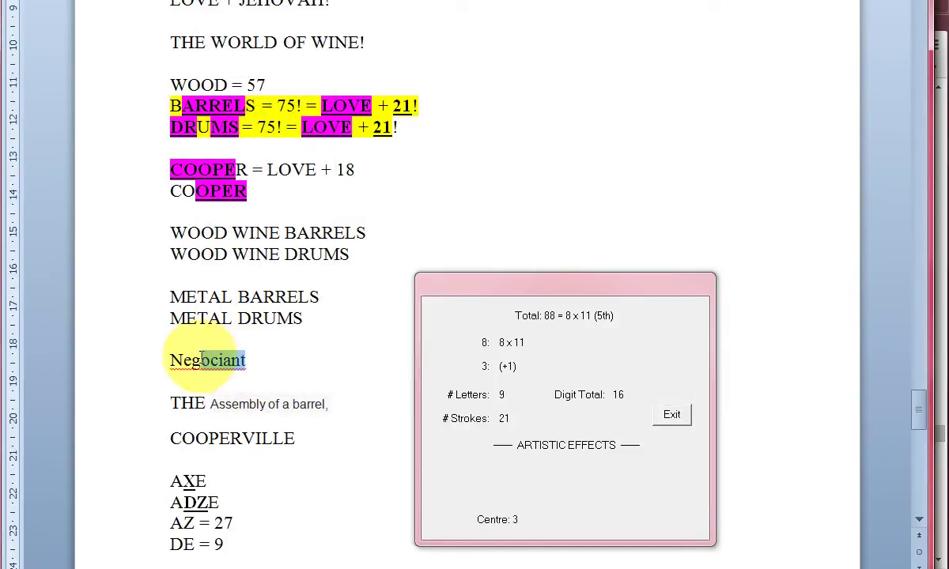
text(EGOCIANT)
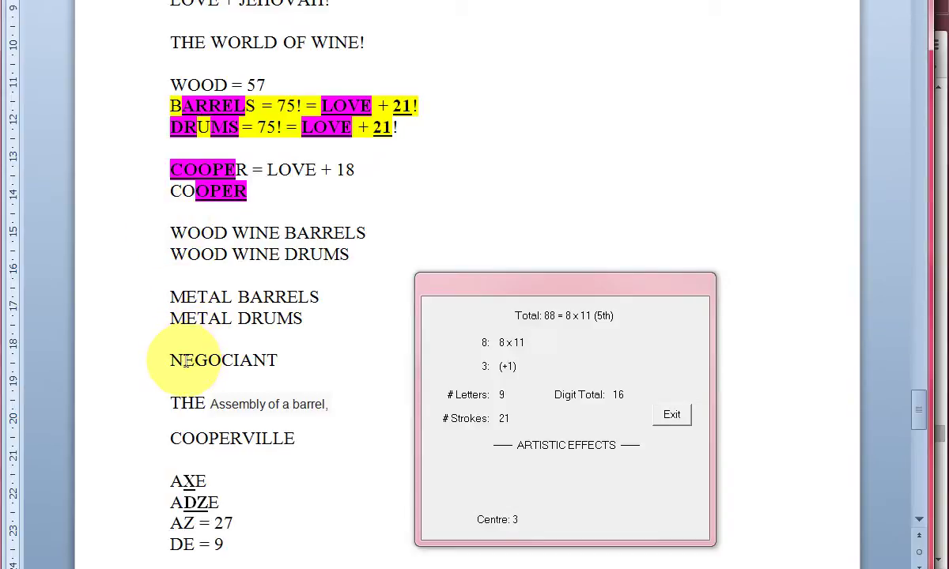
Underline OCI in NEGOCIANT and highlight its C in magenta.
drag(207, 361, 239, 360)
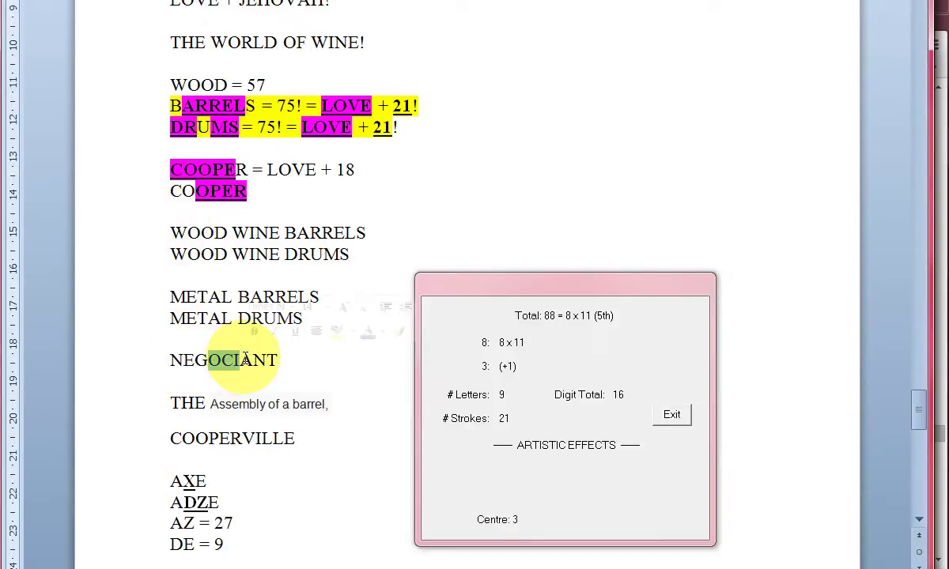
key(ctrl+u)
drag(223, 361, 236, 360)
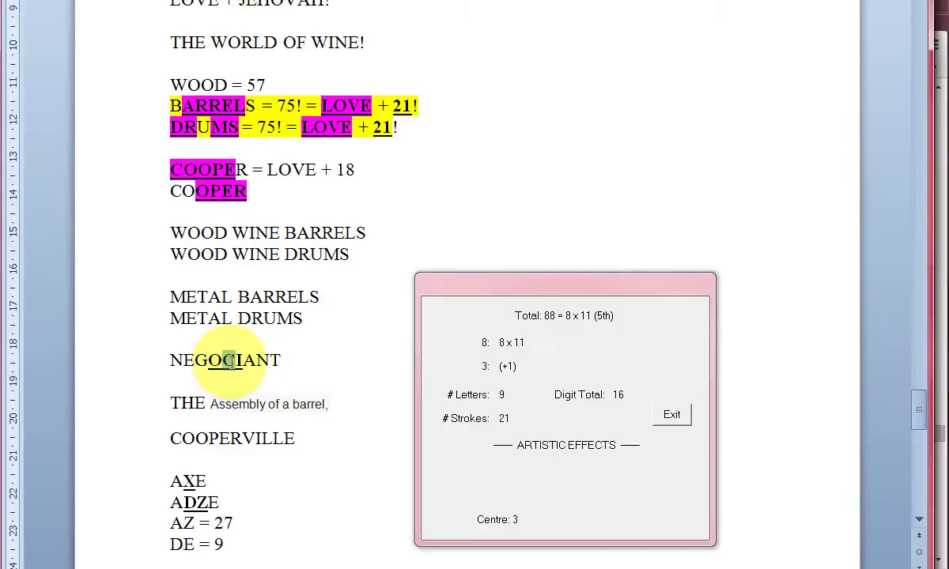
click(286, 0)
click(351, 0)
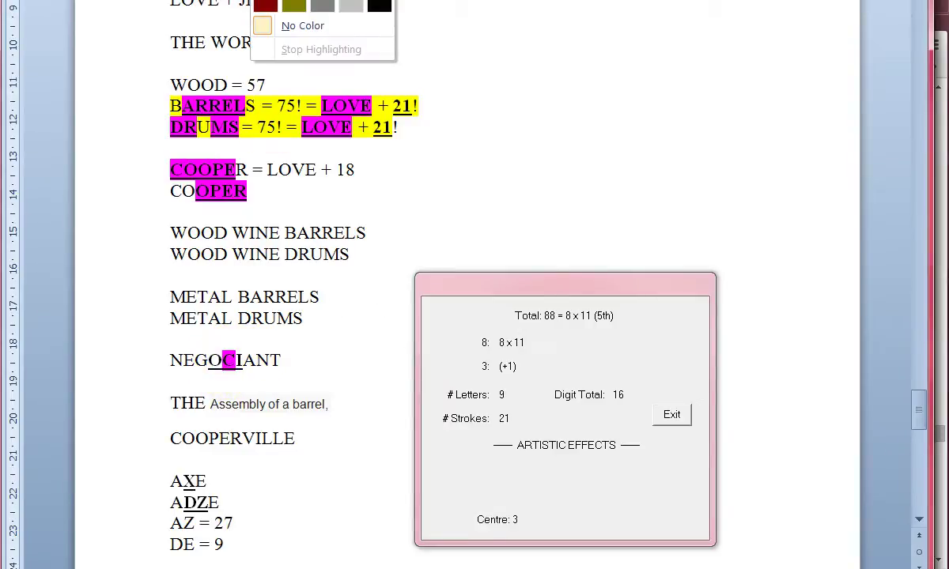
Highlight the letters EG and AN of NEGOCIANT in yellow.
drag(208, 360, 183, 360)
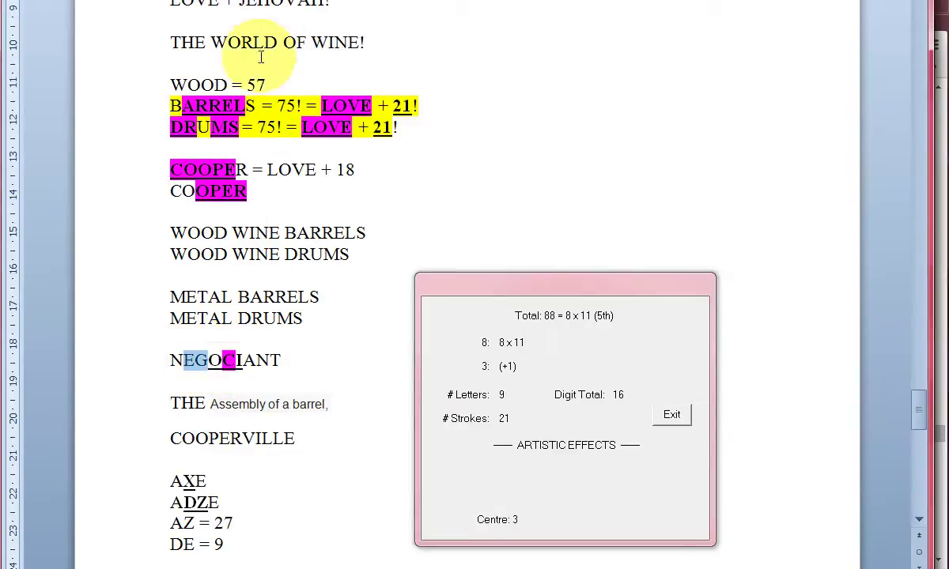
click(286, 0)
click(261, 0)
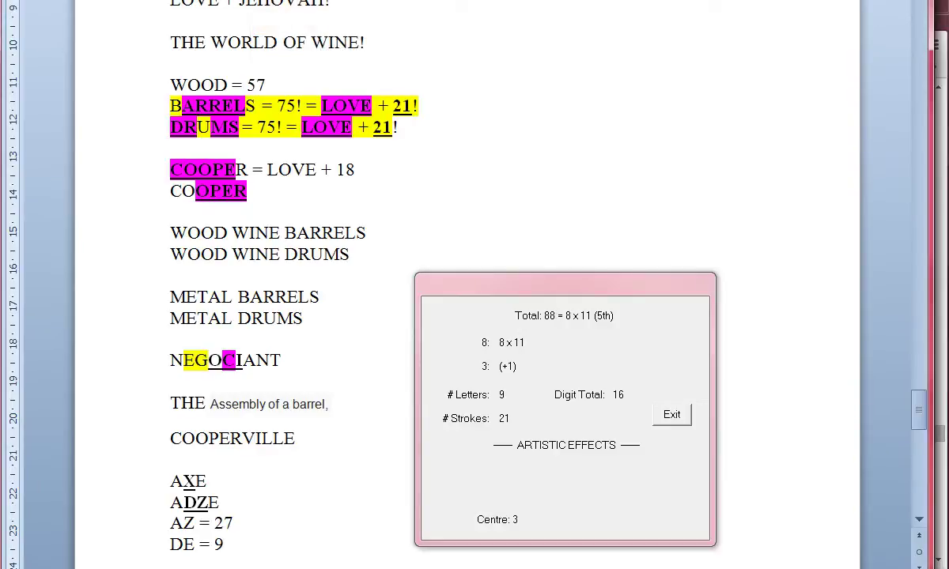
drag(243, 361, 265, 360)
click(261, 0)
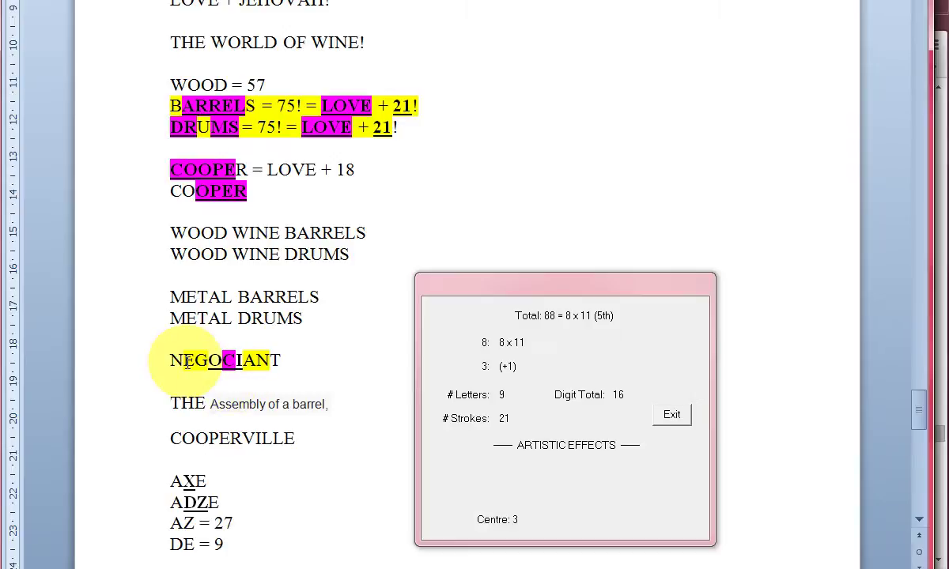
Check the letter value of EGO in NEGOCIANT.
drag(183, 360, 245, 360)
right_click(222, 360)
key(Escape)
right_click(222, 361)
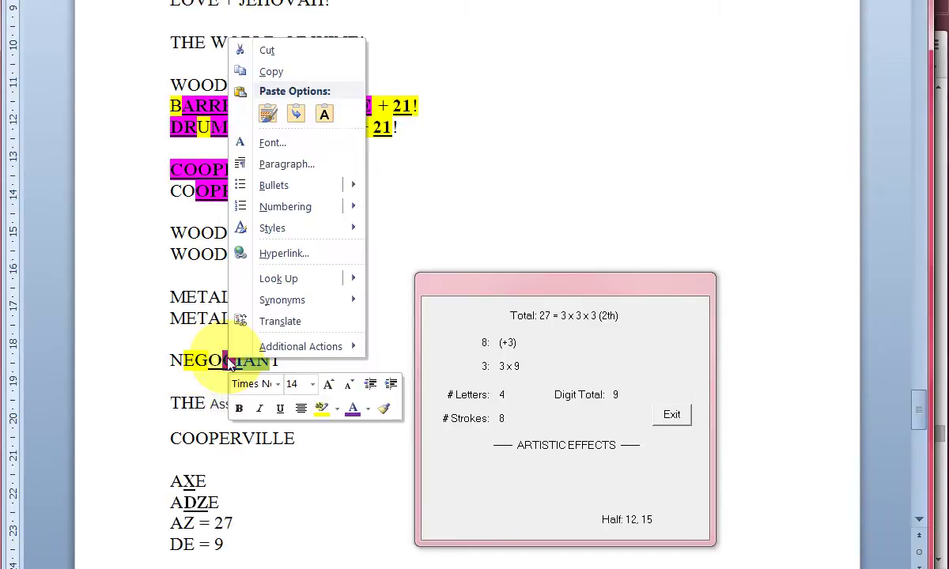
key(Escape)
Add a second NEGOCIANT line and highlight EGOCIAN in magenta.
click(303, 360)
key(Return)
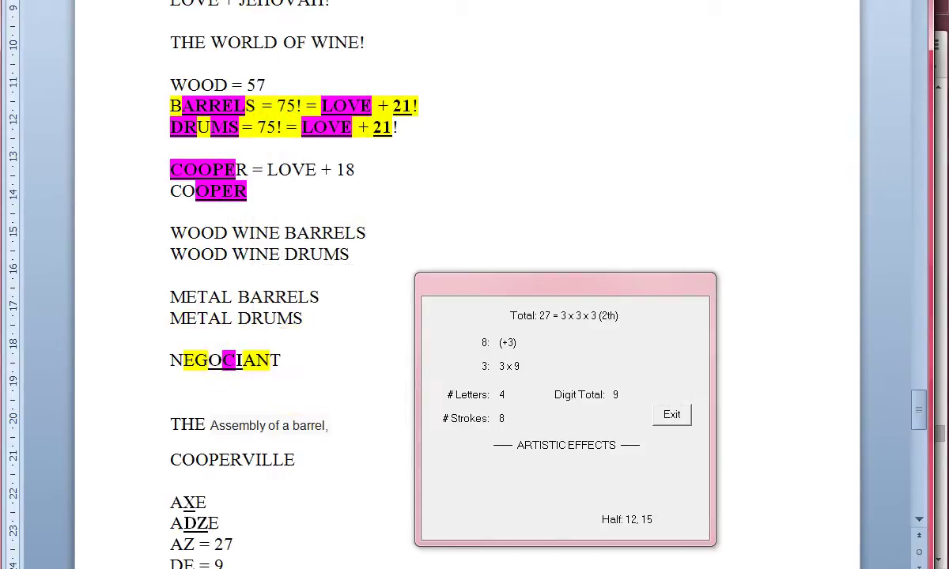
text(NEGOCI)
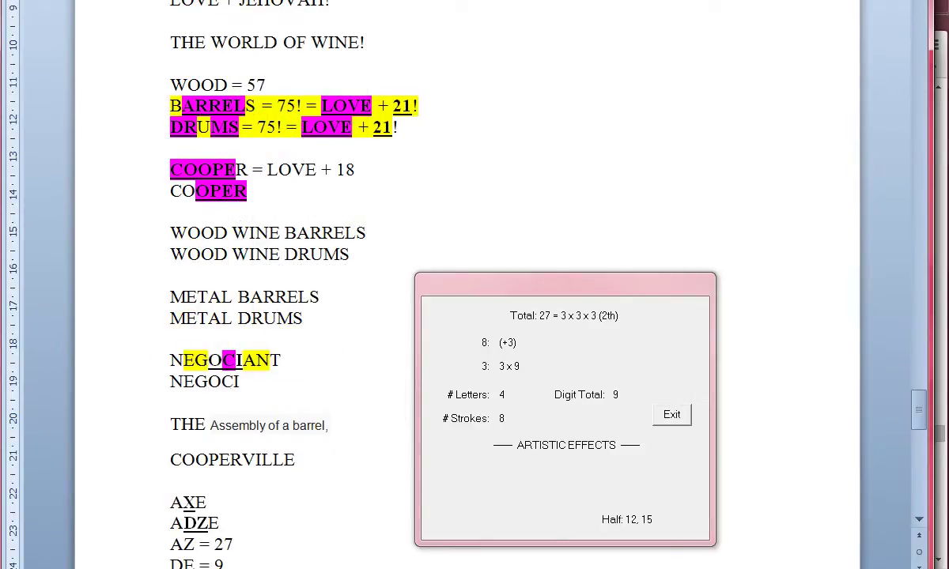
text(ANT)
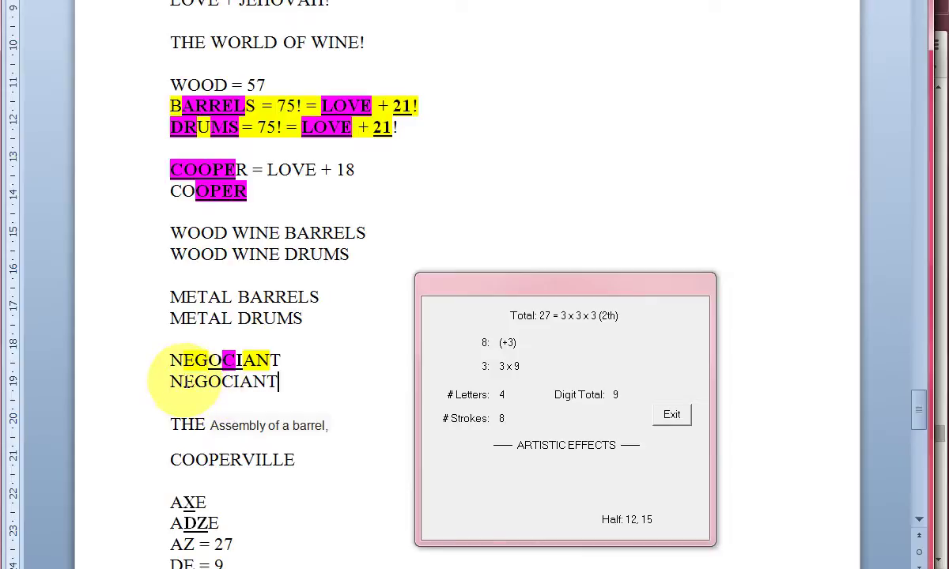
drag(183, 382, 272, 380)
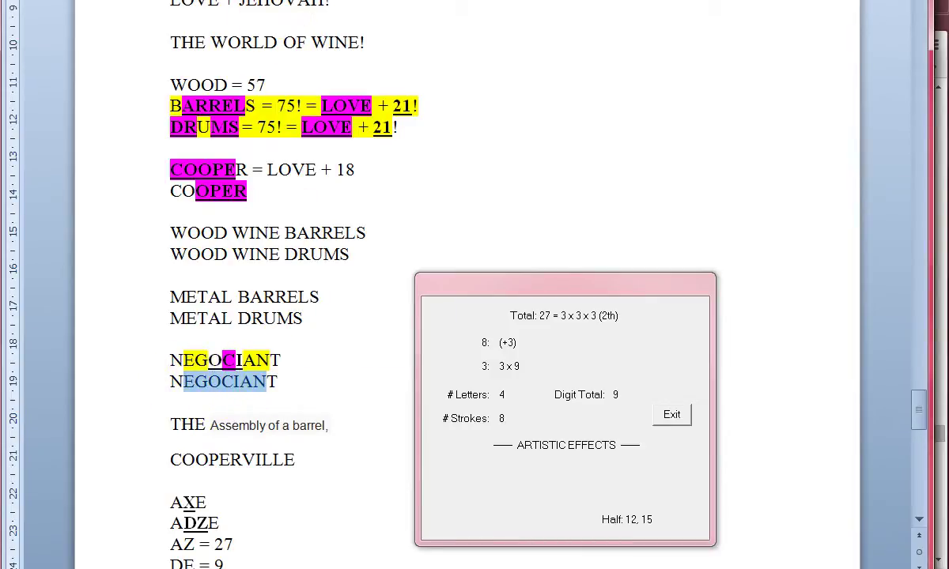
click(268, 0)
click(350, 0)
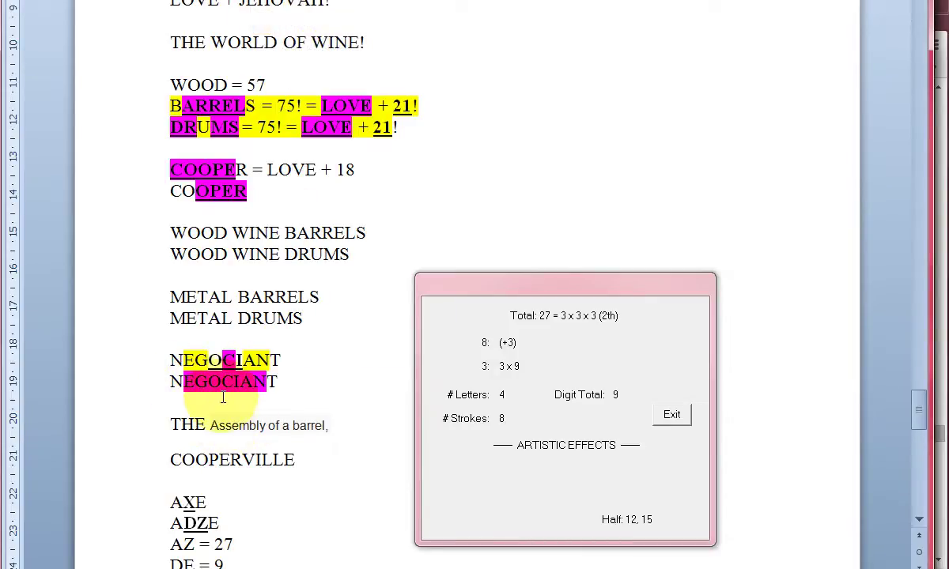
Check the second NEGOCIANT's value and add a LOVE line beneath it.
drag(194, 386, 265, 380)
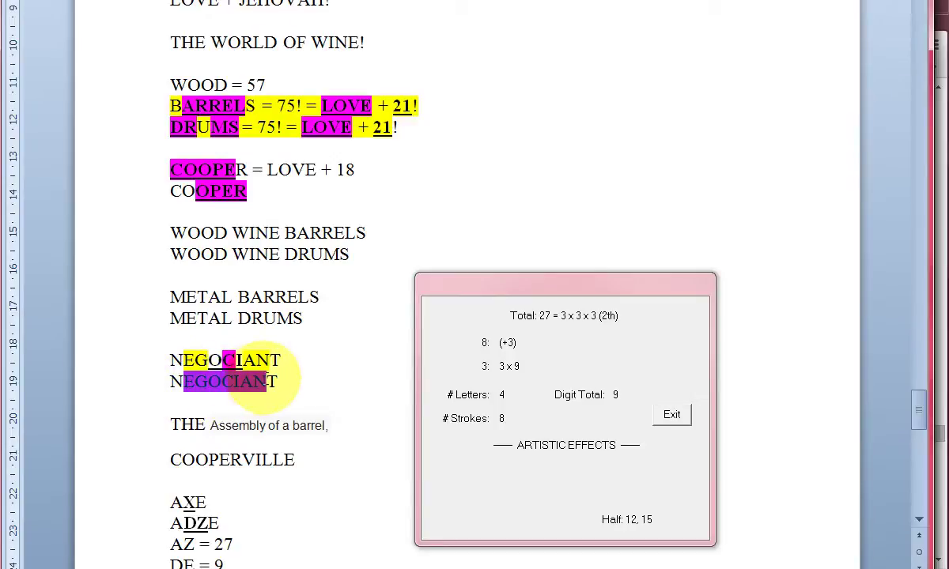
right_click(265, 380)
click(321, 394)
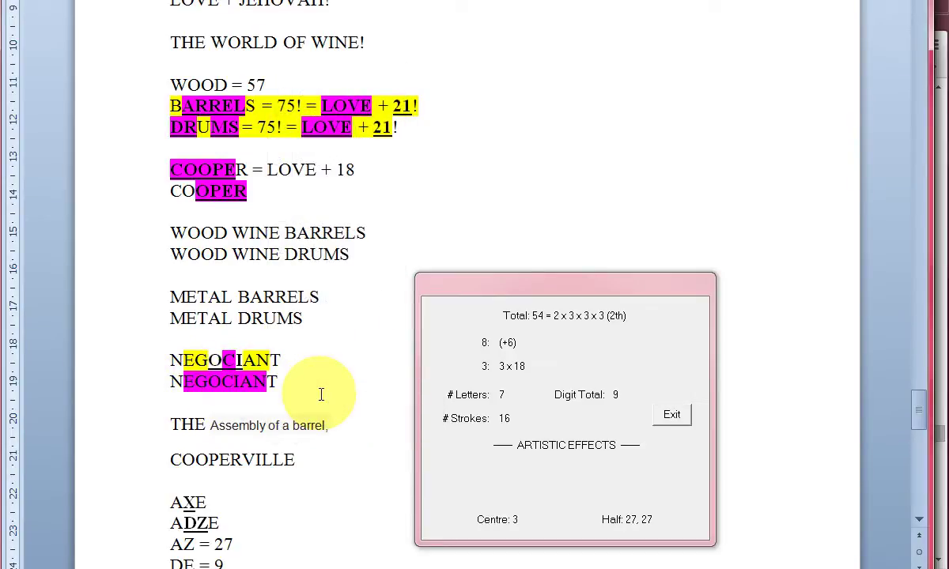
key(Return)
text(= LOVE)
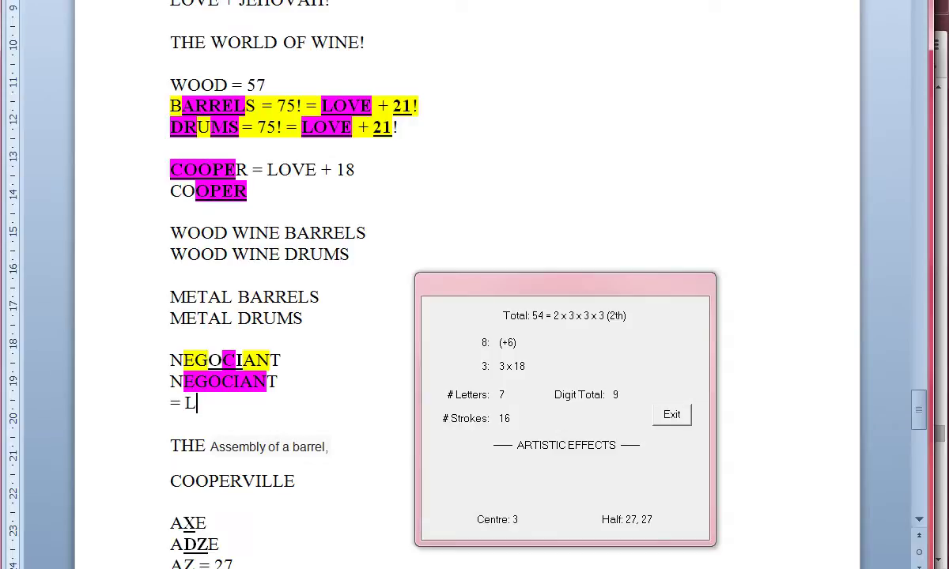
double_click(210, 403)
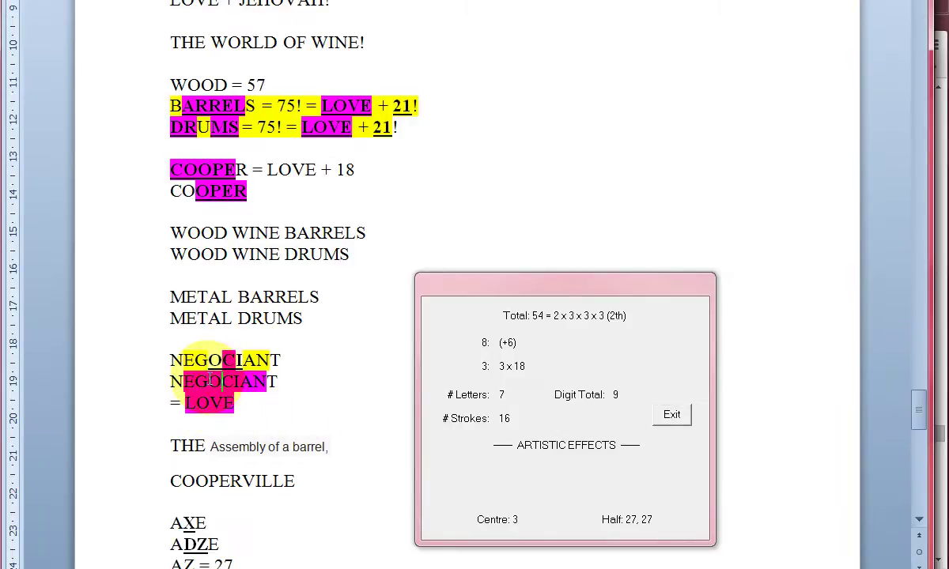
Underline EGOC in the second NEGOCIANT, trying and then removing a green highlight.
drag(184, 381, 237, 381)
key(ctrl+u)
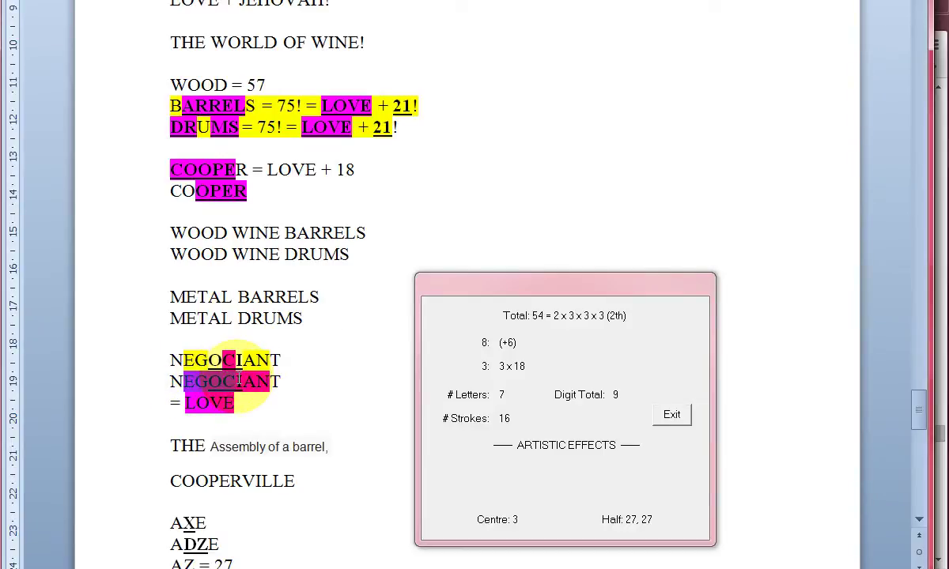
right_click(237, 381)
key(Escape)
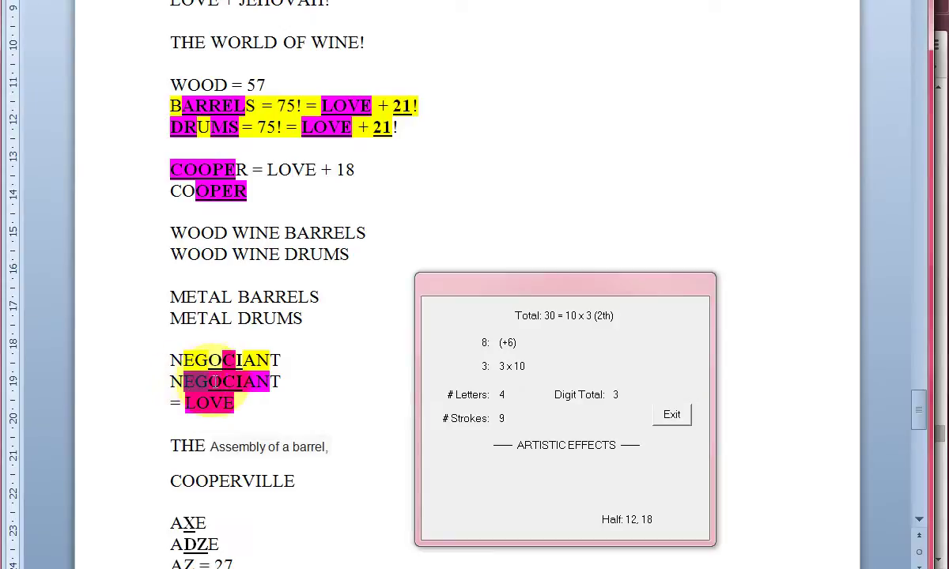
click(269, 0)
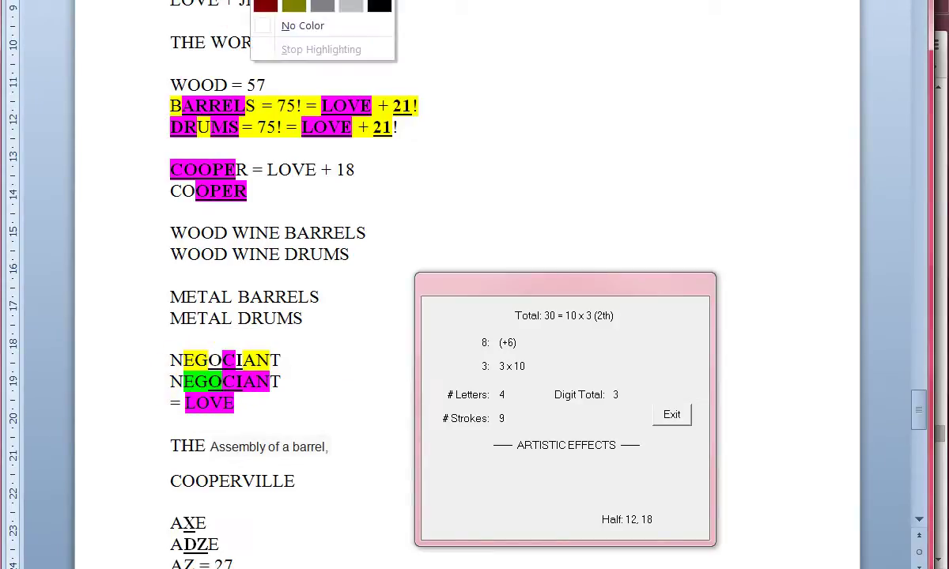
click(303, 25)
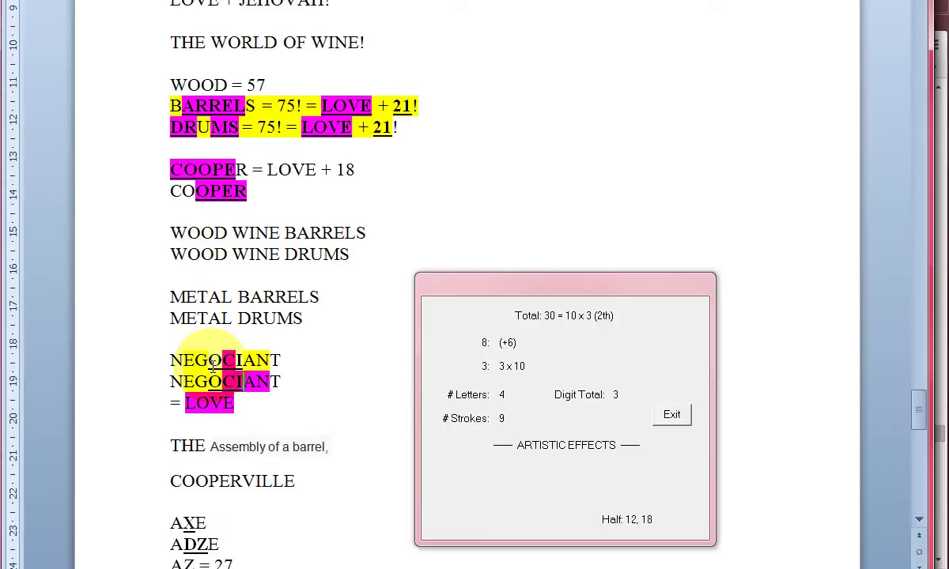
Check the letter value of OCI in the first NEGOCIANT.
drag(209, 360, 244, 361)
right_click(244, 360)
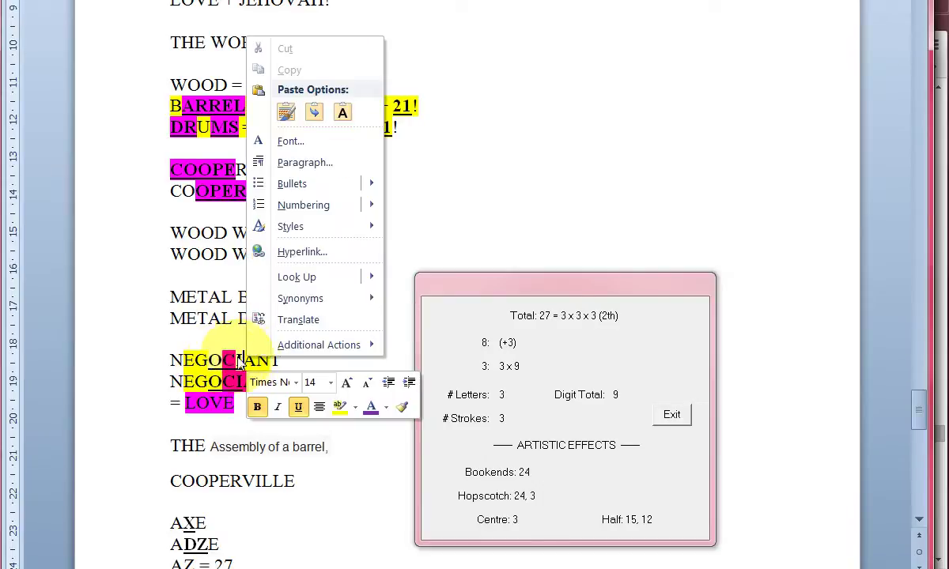
key(Escape)
click(218, 361)
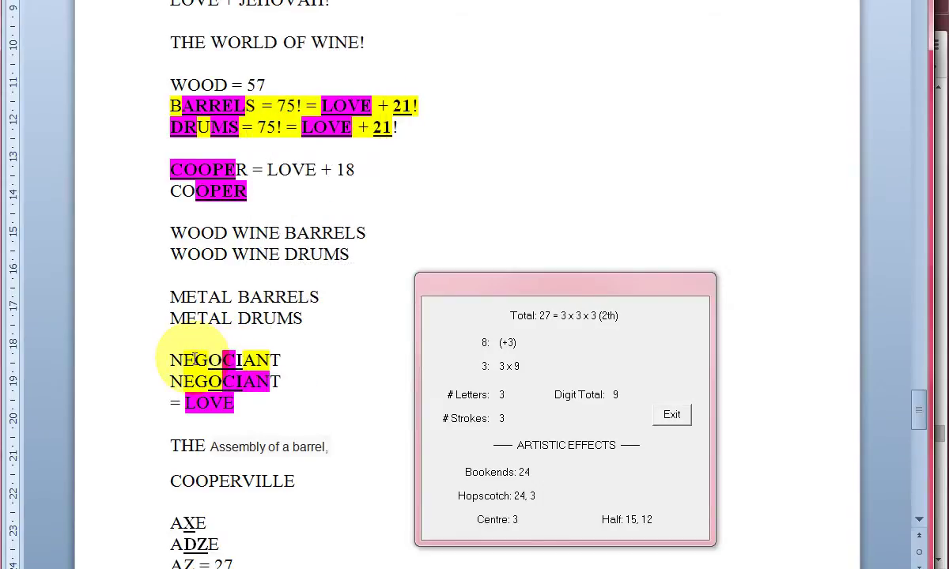
key(alt+Tab)
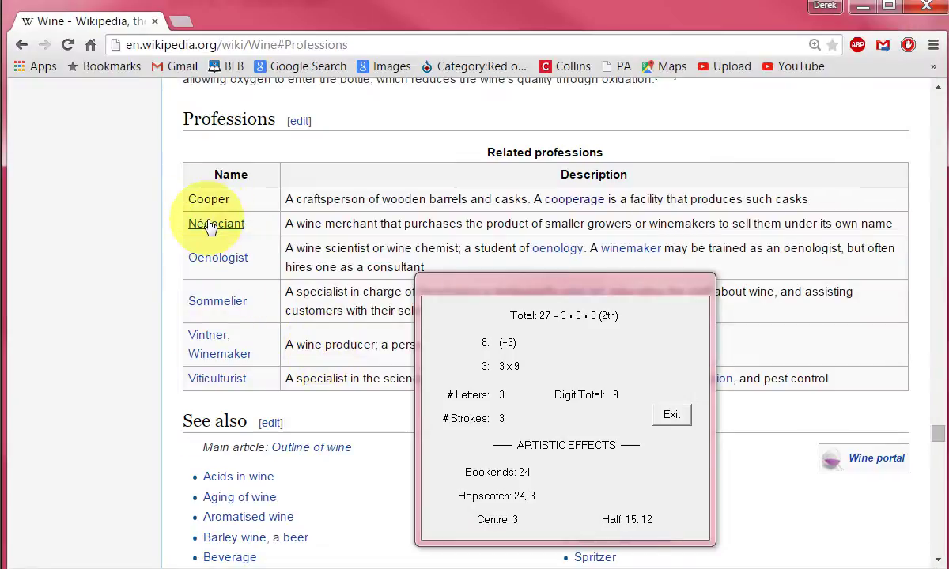
Open the Winemaker article from the Négociant link and check the value of merchant.
right_click(207, 223)
click(240, 239)
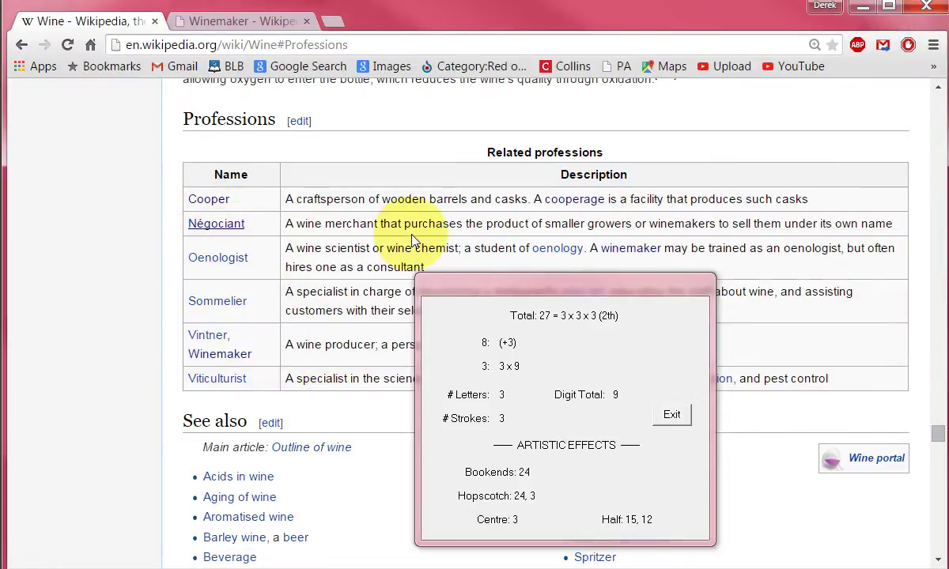
right_click(212, 228)
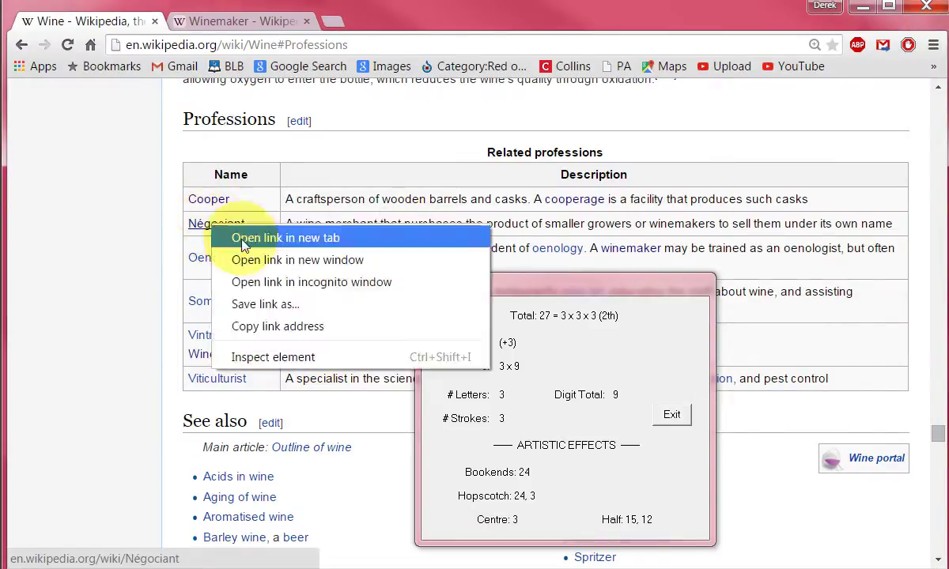
click(243, 241)
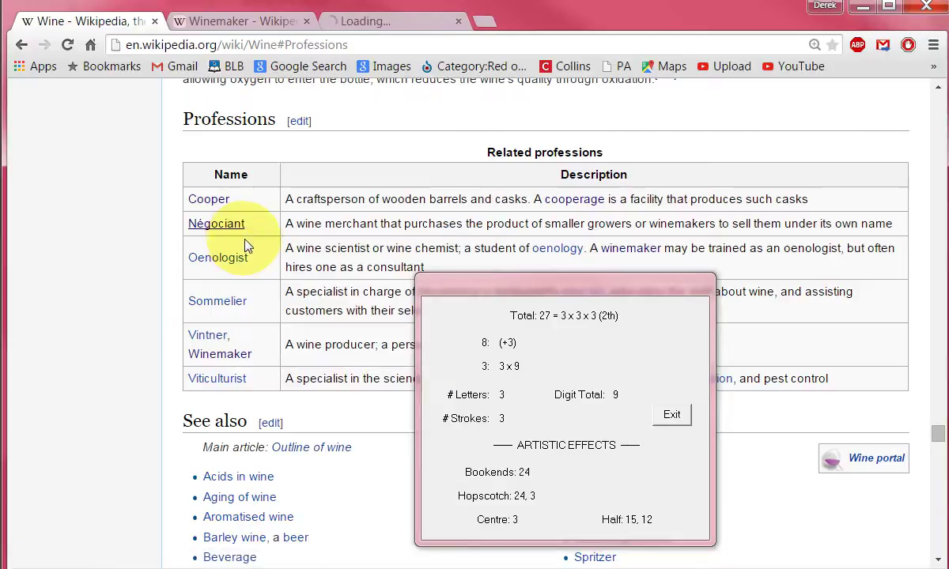
click(430, 26)
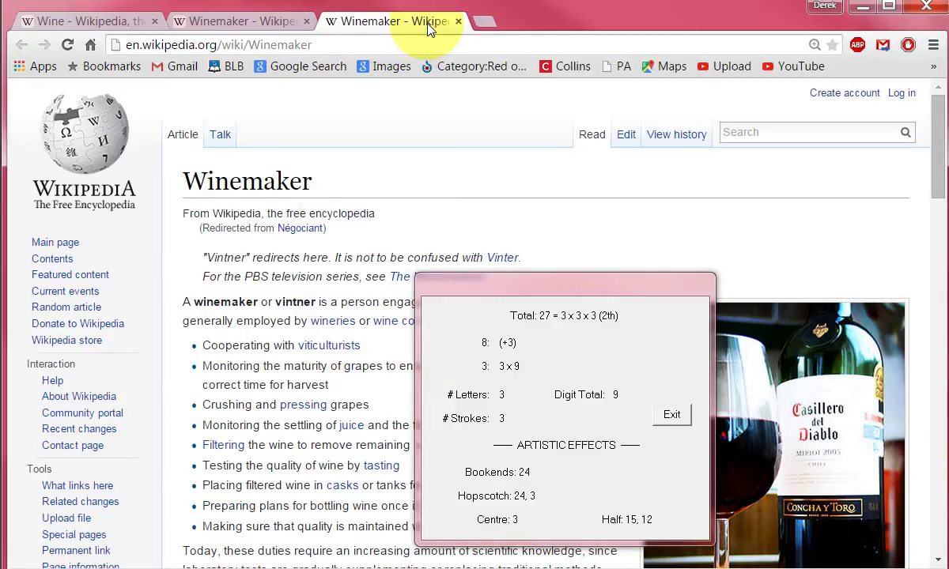
click(458, 22)
click(79, 27)
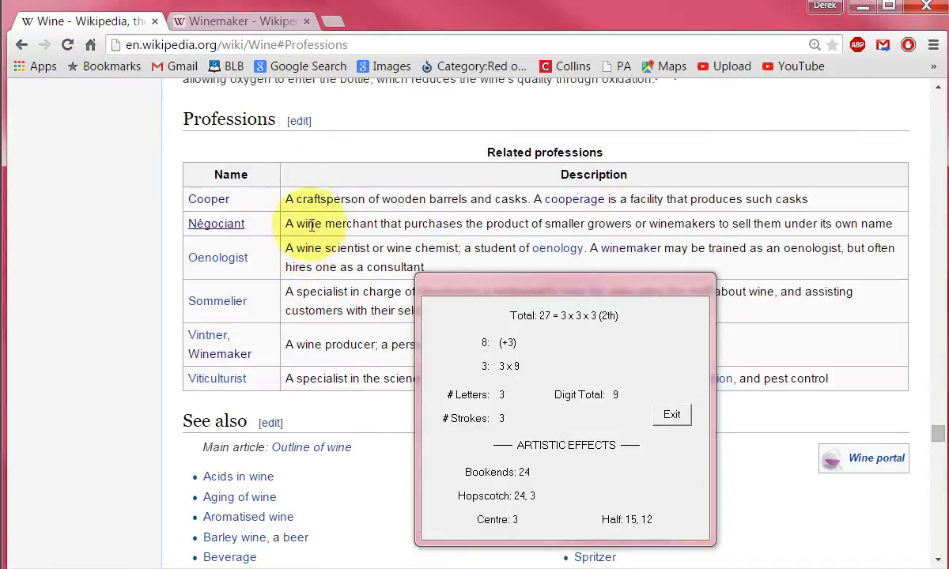
double_click(349, 225)
right_click(348, 228)
click(350, 229)
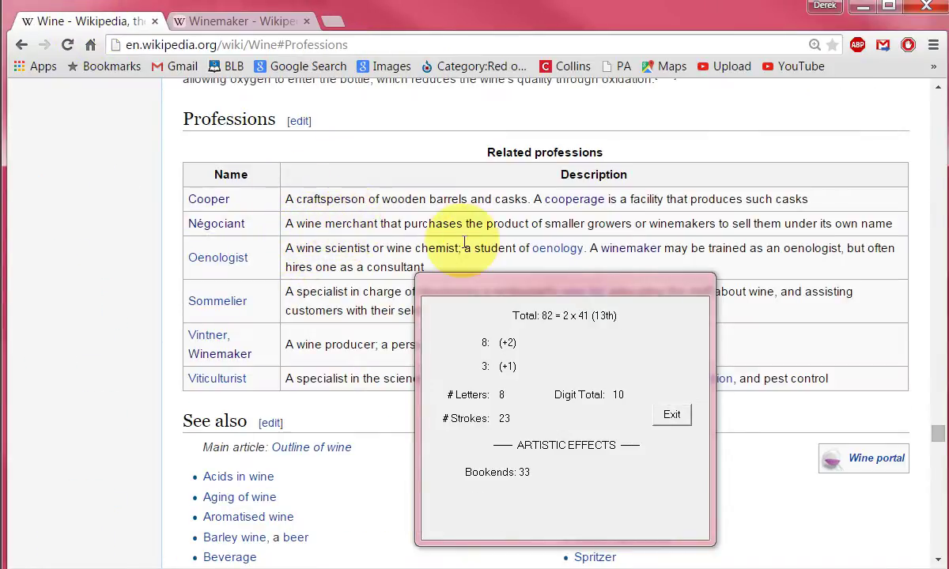
In the Winemaker article, get the word value of wineries: 102.
click(237, 21)
drag(524, 297, 276, 343)
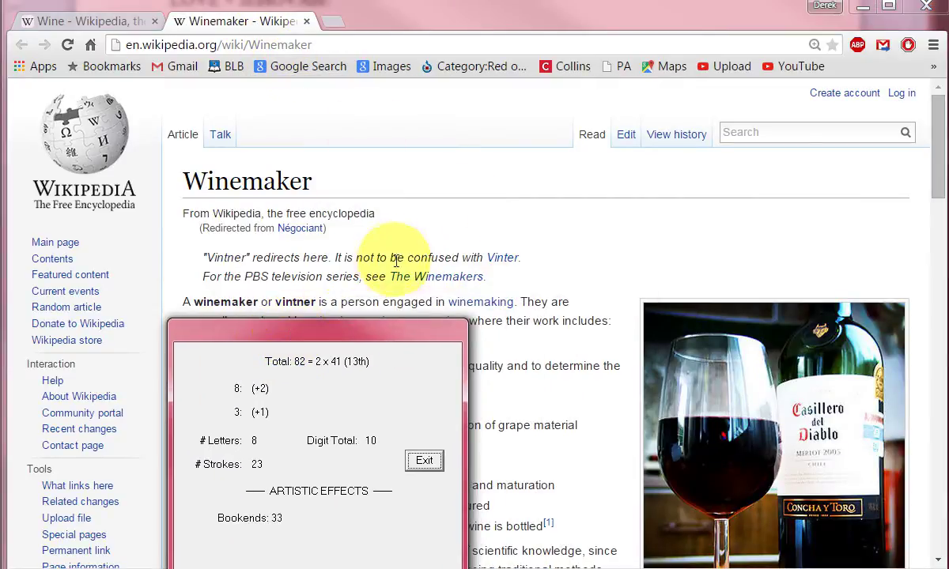
click(502, 237)
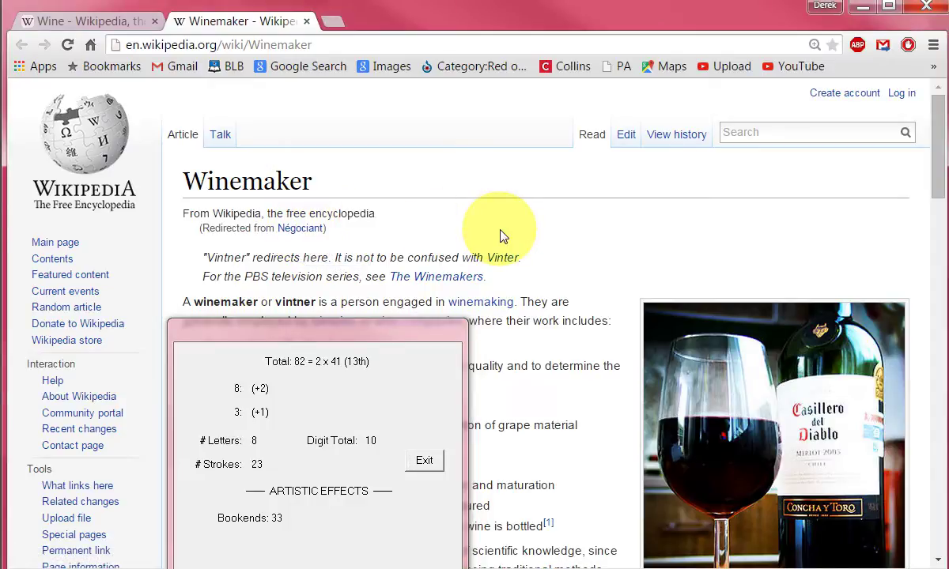
scroll(499, 235, down, 1)
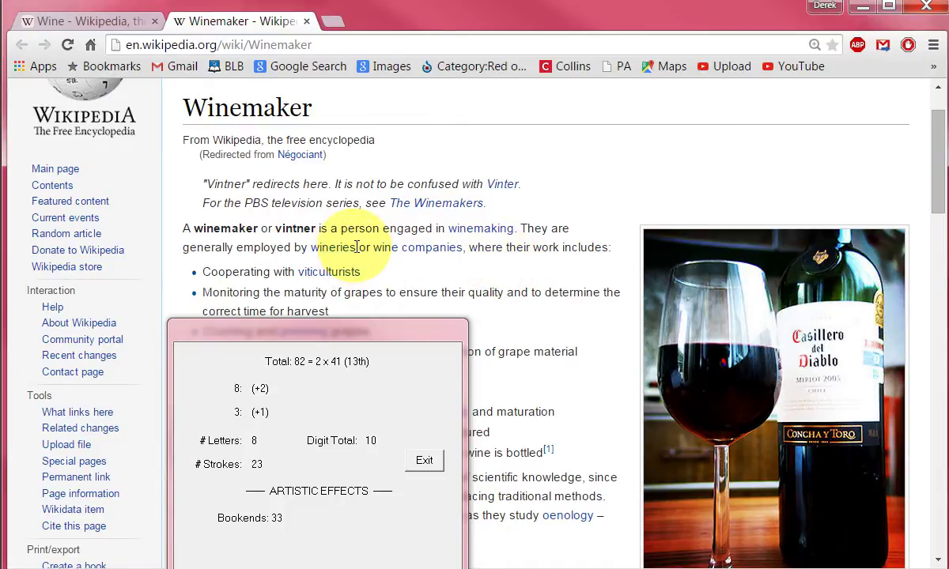
double_click(324, 248)
right_click(315, 259)
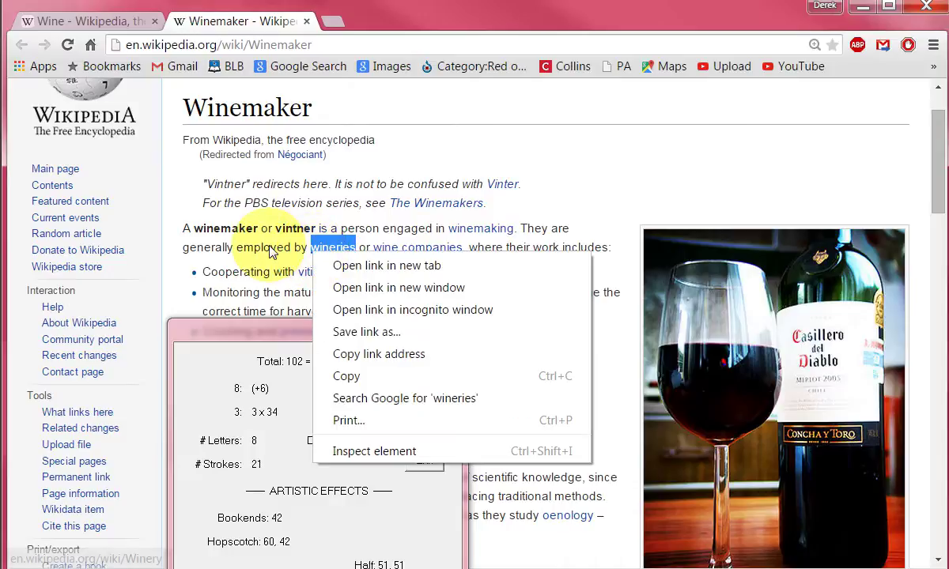
mouse_move(257, 324)
mouse_down()
mouse_move(440, 250)
mouse_move(518, 242)
mouse_up()
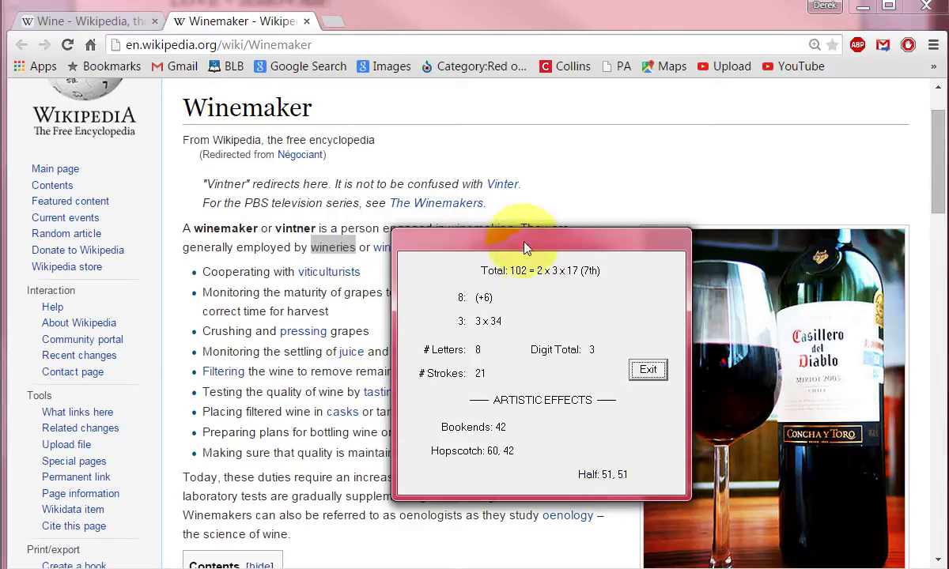
drag(551, 237, 610, 251)
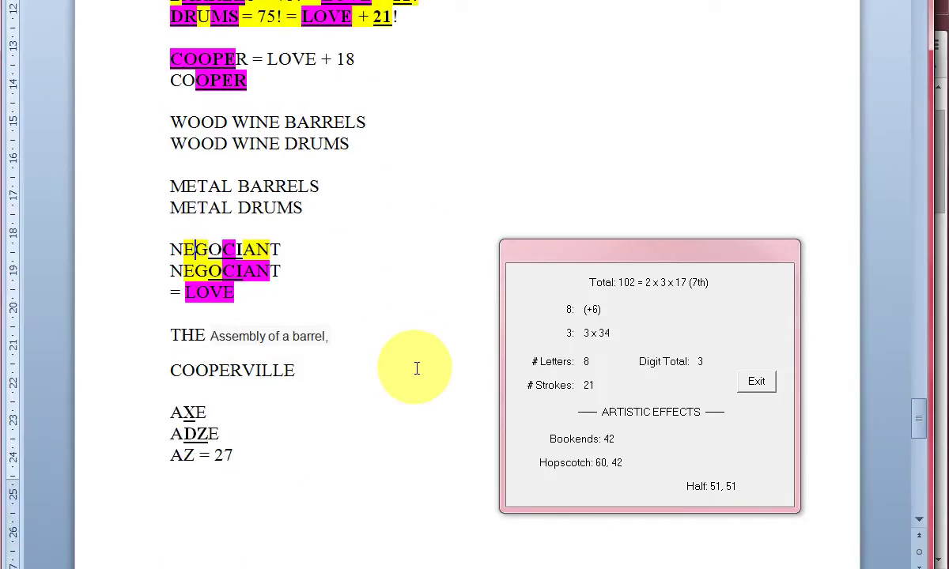
scroll(416, 368, down, 10)
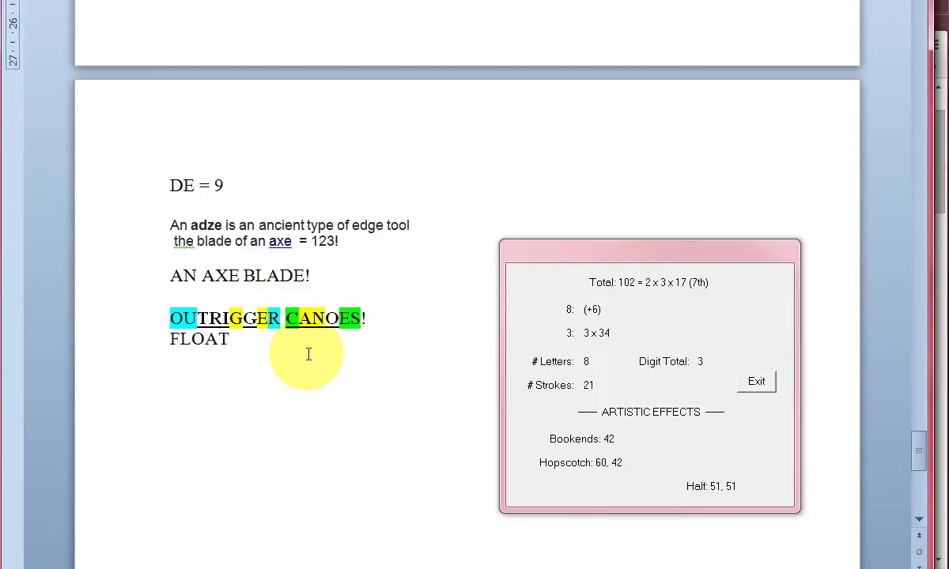
Type WINE = 51 = RIES! below FLOAT and underline the I and RI.
click(310, 401)
scroll(310, 400, down, 1)
text(WINE = 51 = R)
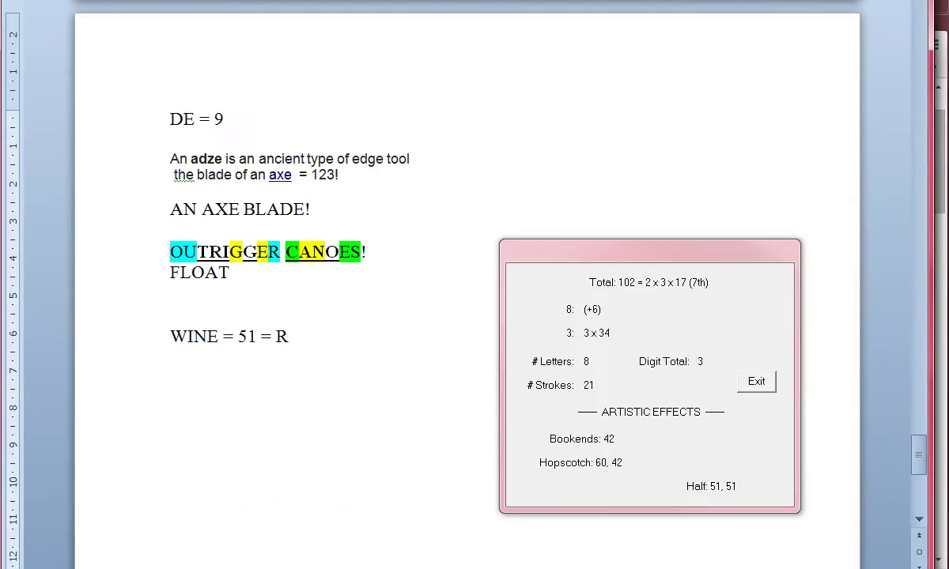
text(IES!)
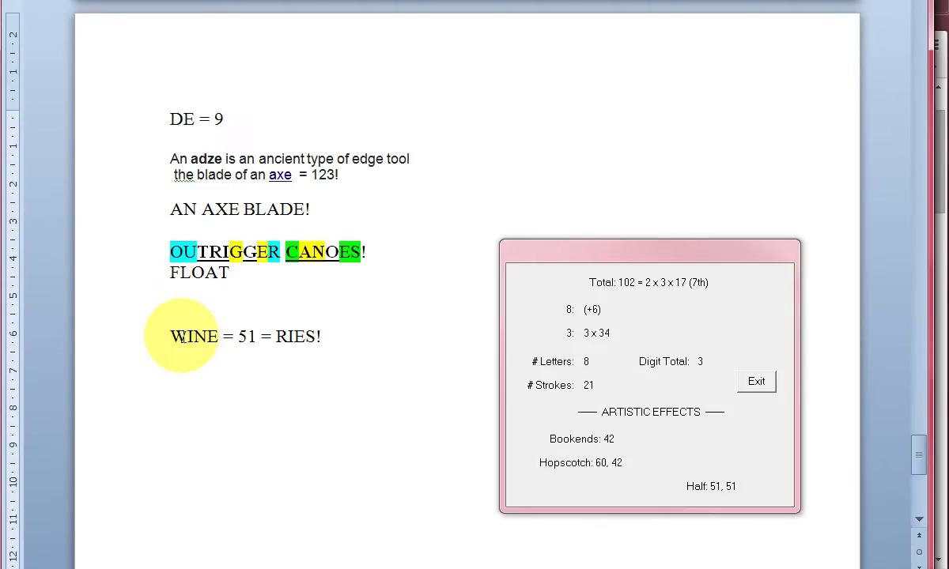
drag(187, 336, 196, 336)
key(ctrl+u)
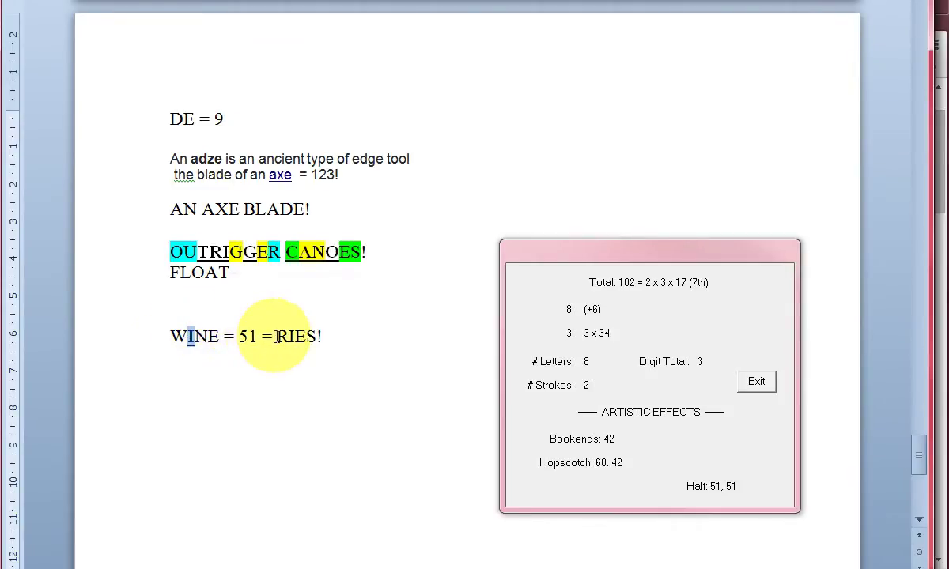
drag(276, 336, 295, 336)
key(ctrl+u)
Highlight the W of WINE and the S of RIES in yellow.
drag(169, 336, 187, 336)
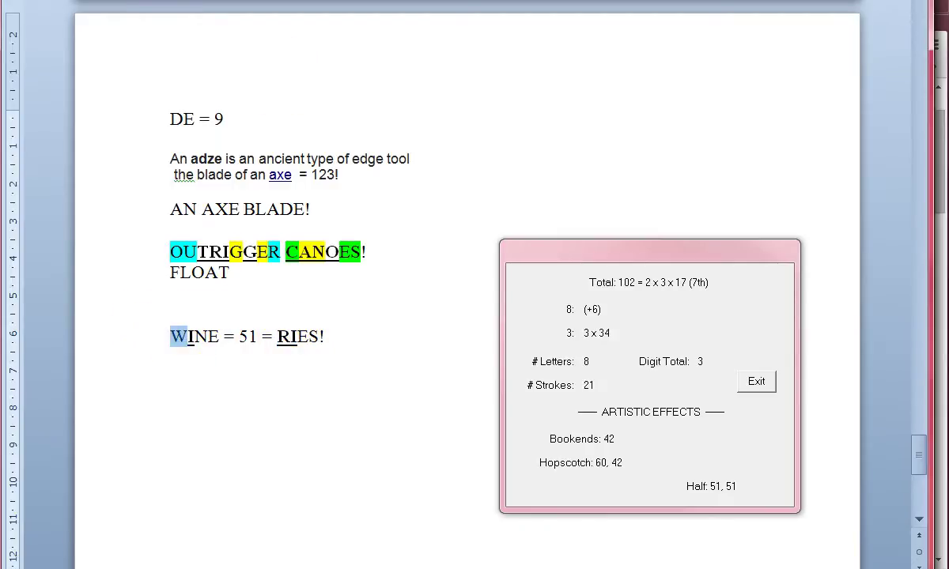
key(ctrl+alt+h)
drag(314, 335, 308, 336)
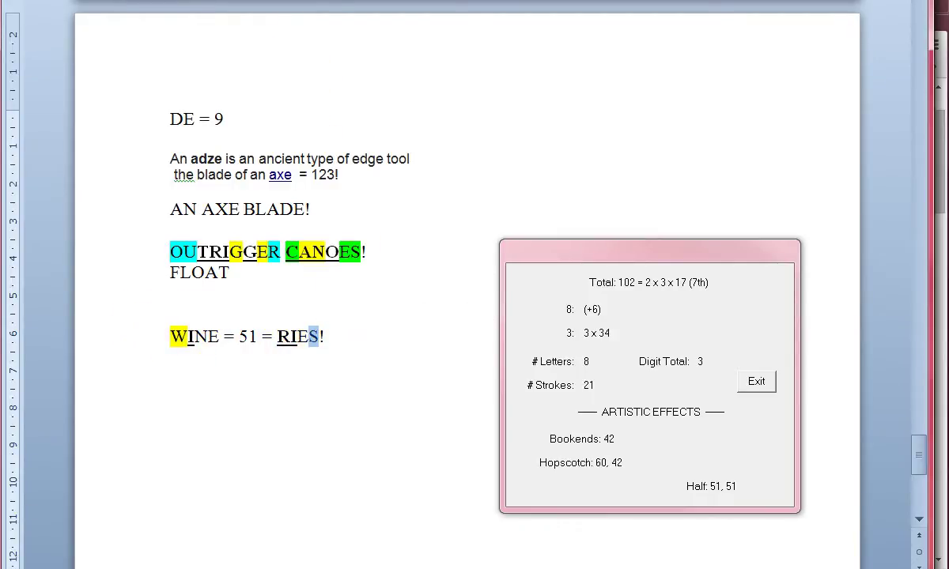
key(ctrl+alt+h)
Check the word values of the WINE = 51 = RIES! line and its letters NE.
triple_click(210, 332)
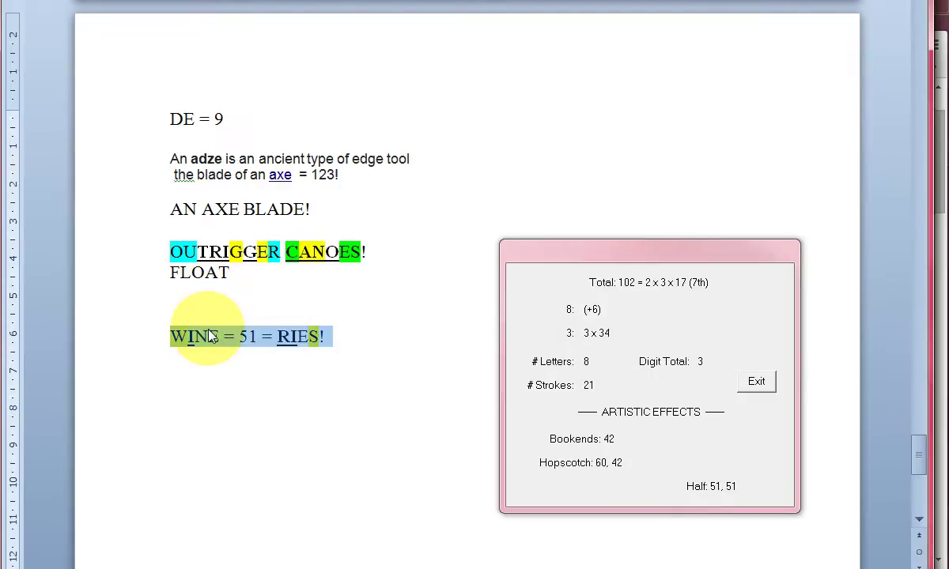
right_click(209, 334)
click(209, 336)
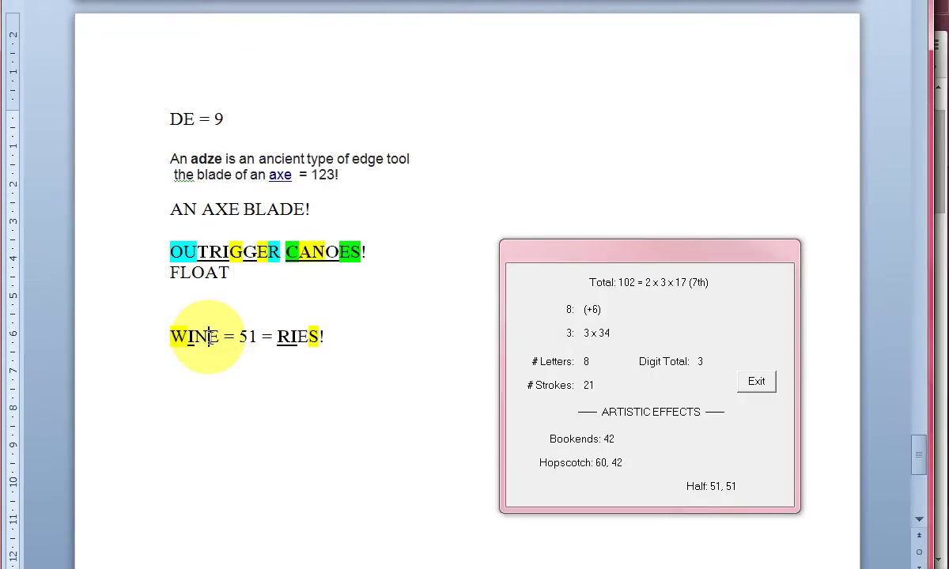
drag(219, 337, 195, 337)
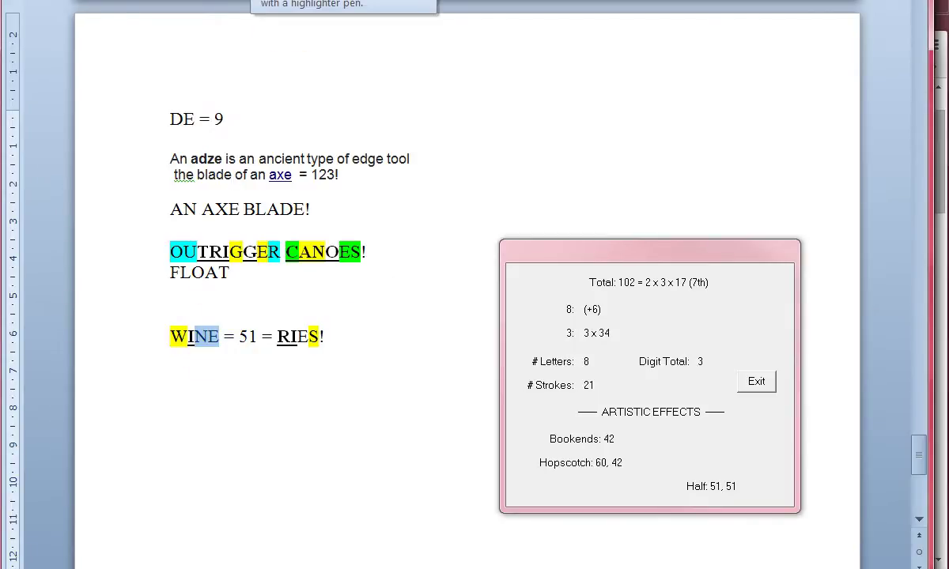
triple_click(228, 351)
right_click(228, 351)
click(385, 334)
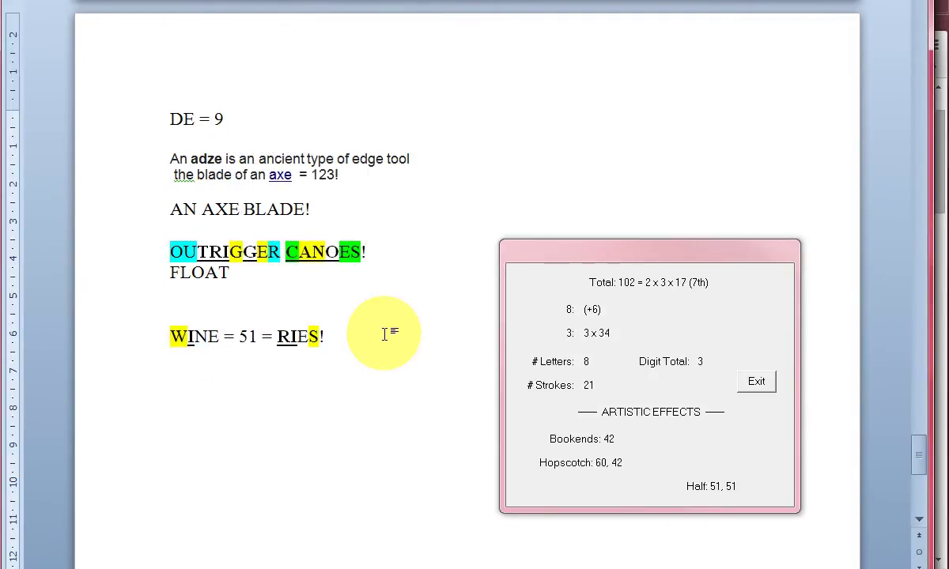
key(Return)
key(Return)
text(WINER)
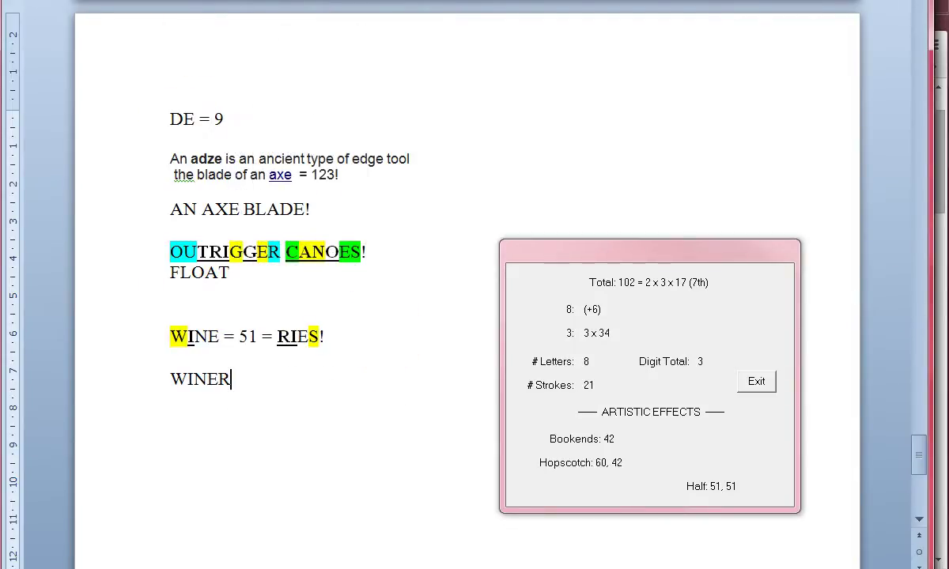
text(IES!)
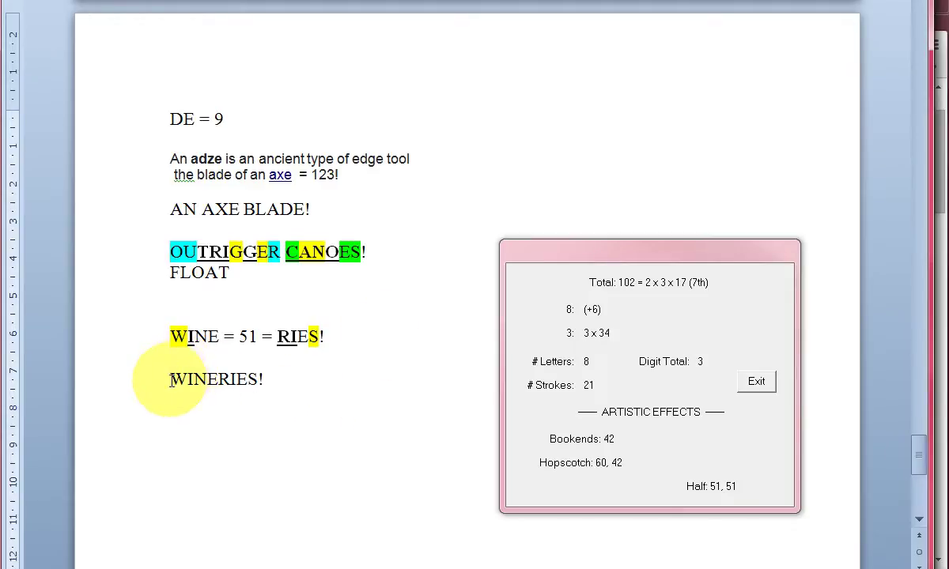
drag(170, 381, 187, 380)
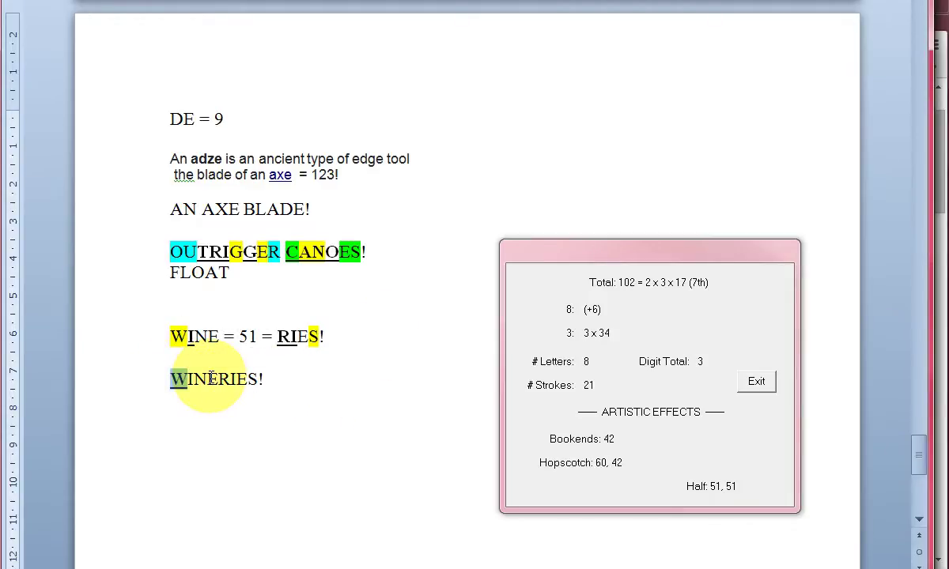
drag(187, 380, 207, 380)
key(ctrl+u)
click(207, 380)
mouse_move(208, 379)
mouse_down()
mouse_move(219, 380)
mouse_move(207, 380)
mouse_up()
key(ctrl+u)
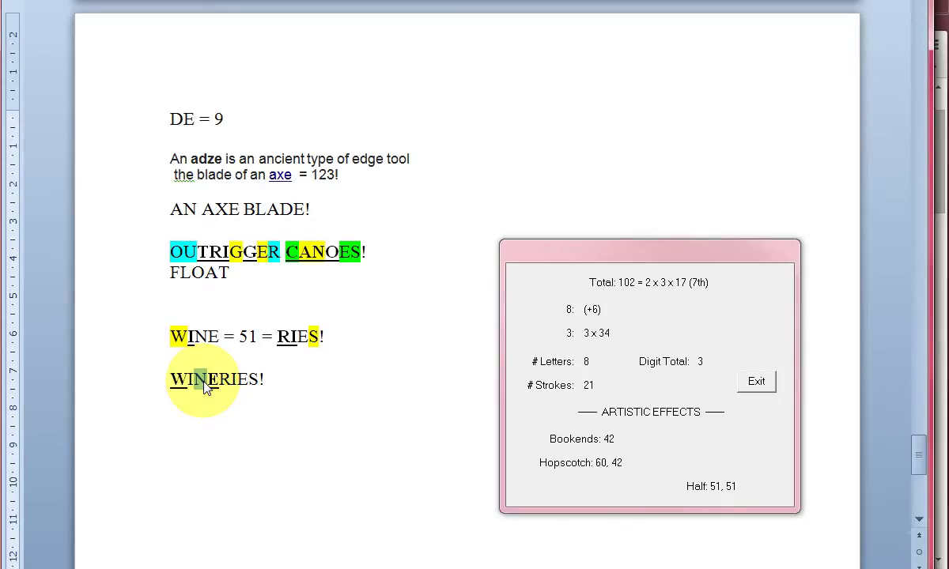
key(ctrl+u)
click(247, 379)
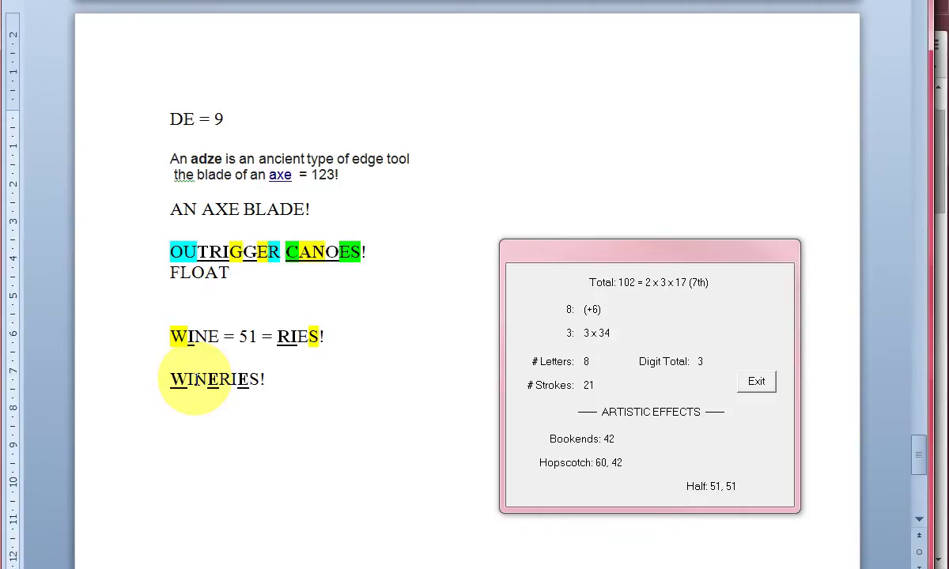
key(ctrl+z)
key(ctrl+z)
key(ctrl+z)
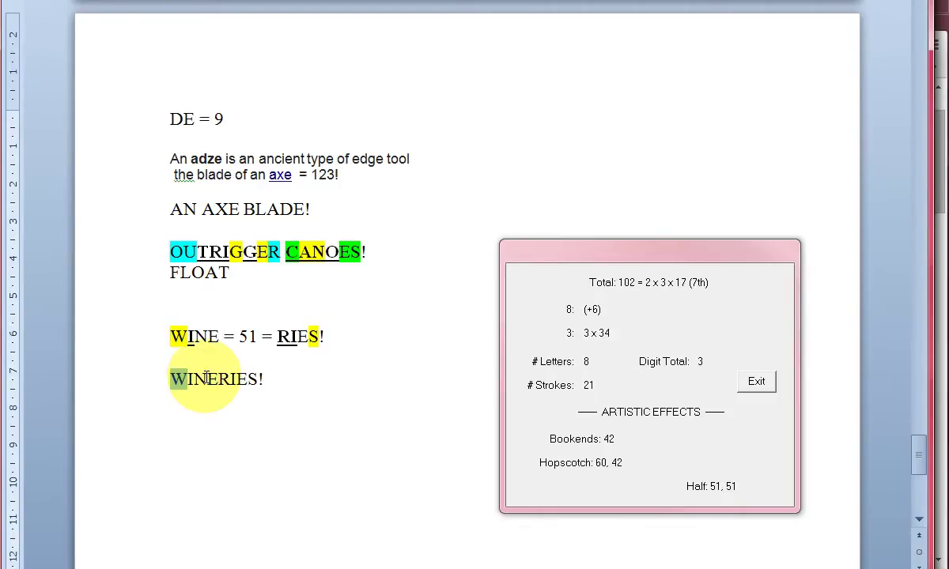
key(ctrl+z)
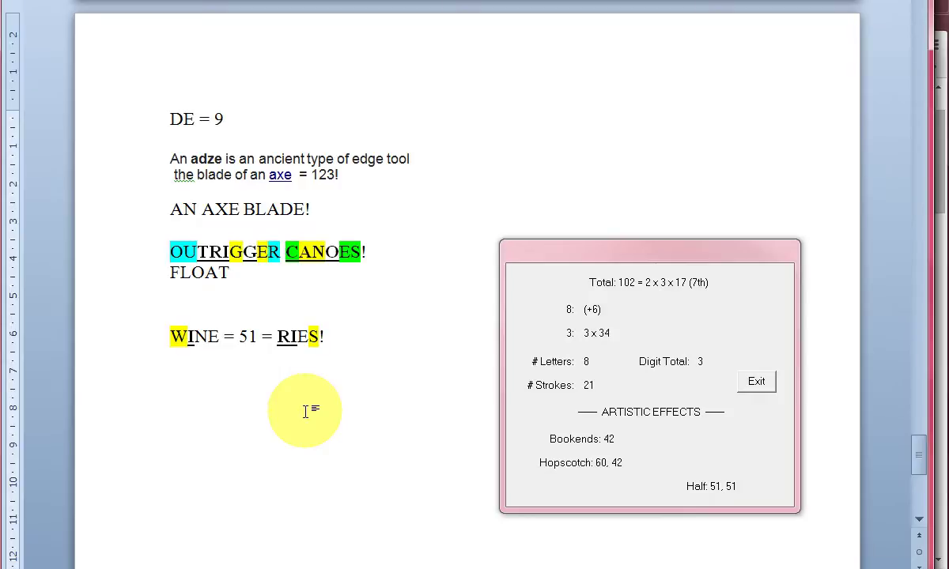
Get the word values of viticulturists and 'Cooperating with viticulturists' in the Winemaker article.
key(alt+Tab)
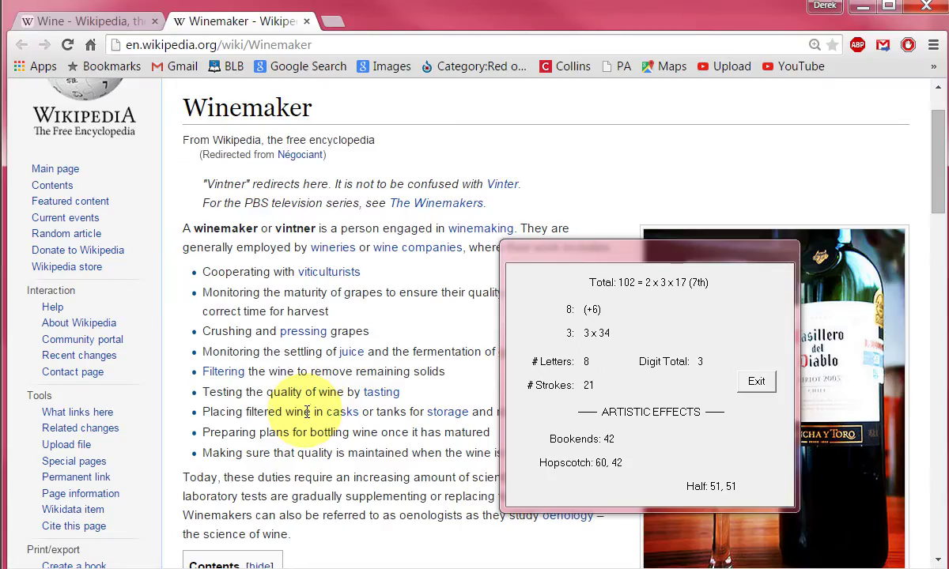
mouse_move(519, 254)
mouse_down()
mouse_move(495, 362)
mouse_move(346, 359)
mouse_move(419, 281)
mouse_move(522, 197)
mouse_up()
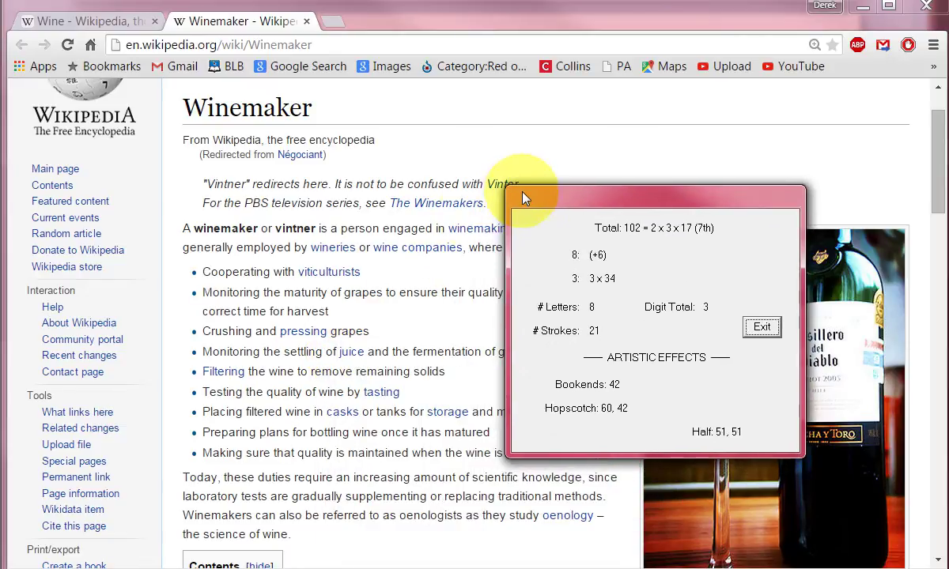
click(371, 274)
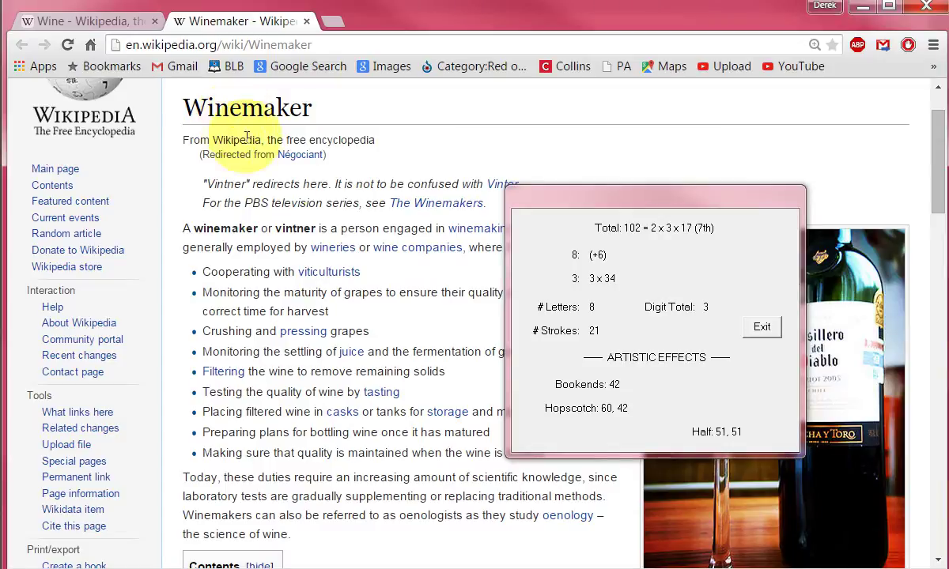
drag(362, 271, 299, 273)
right_click(298, 274)
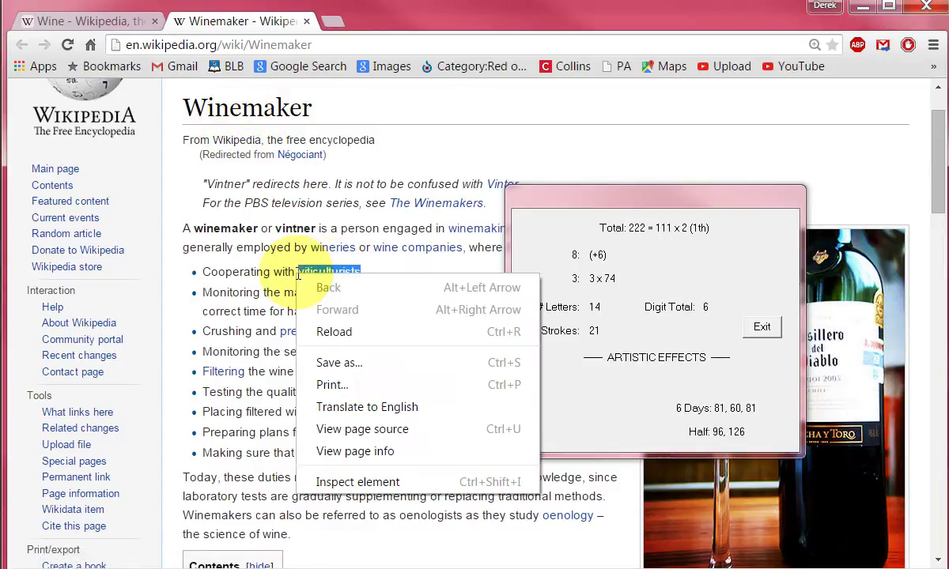
click(640, 241)
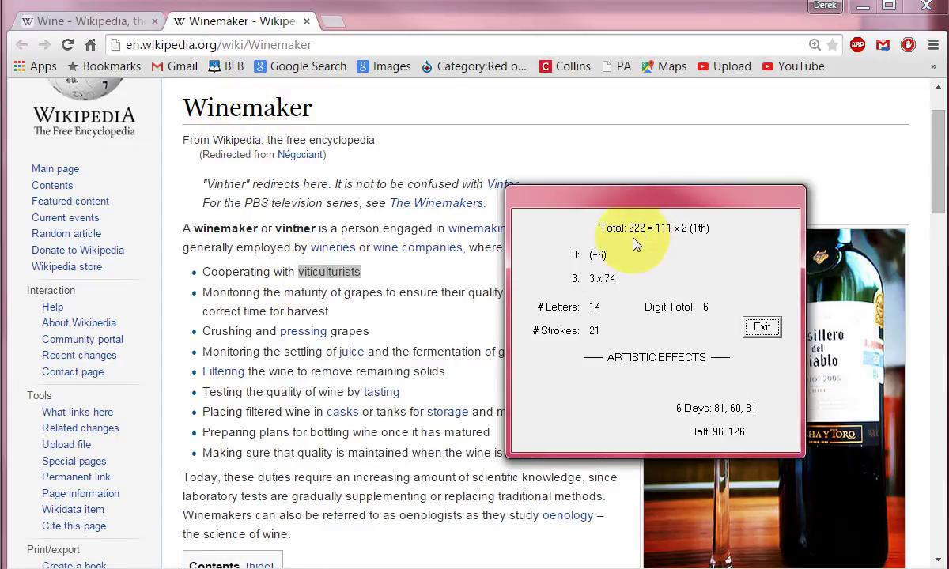
click(422, 288)
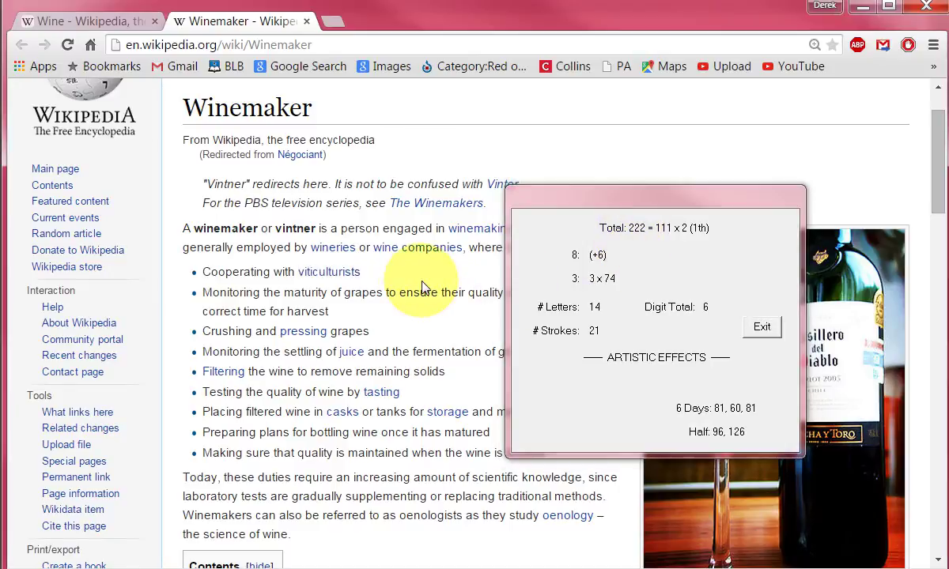
double_click(237, 271)
mouse_move(226, 272)
mouse_down()
mouse_move(202, 272)
mouse_move(291, 266)
mouse_up()
drag(361, 272, 203, 270)
click(657, 241)
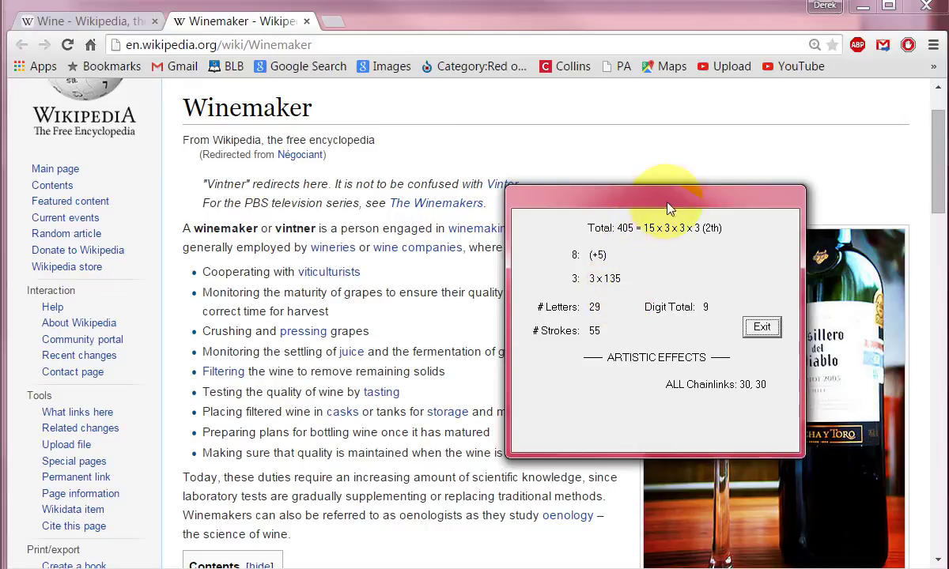
Check the word values of Crushing (99) and grapes (66).
mouse_move(678, 198)
mouse_down()
mouse_move(657, 305)
mouse_move(631, 353)
mouse_move(642, 372)
mouse_move(719, 389)
mouse_move(709, 237)
mouse_up()
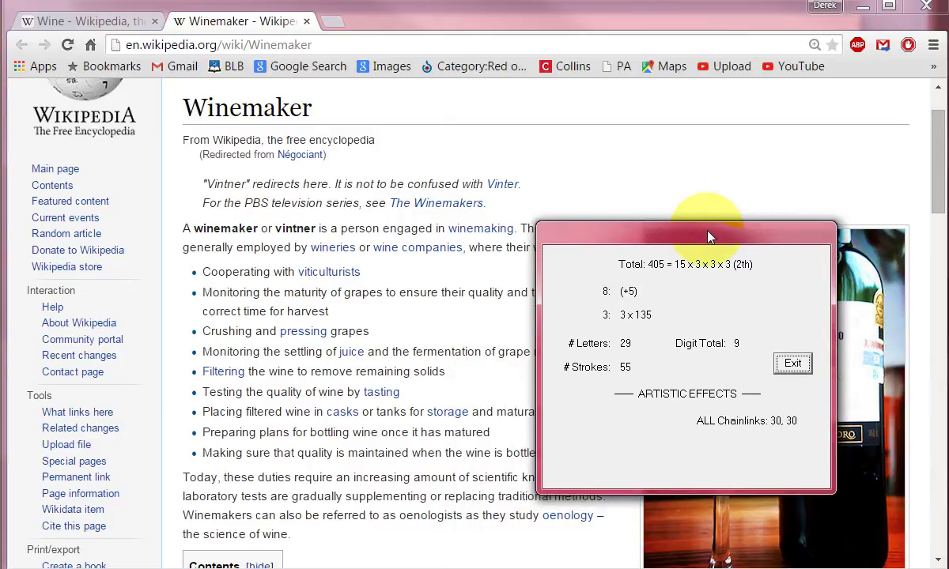
double_click(223, 330)
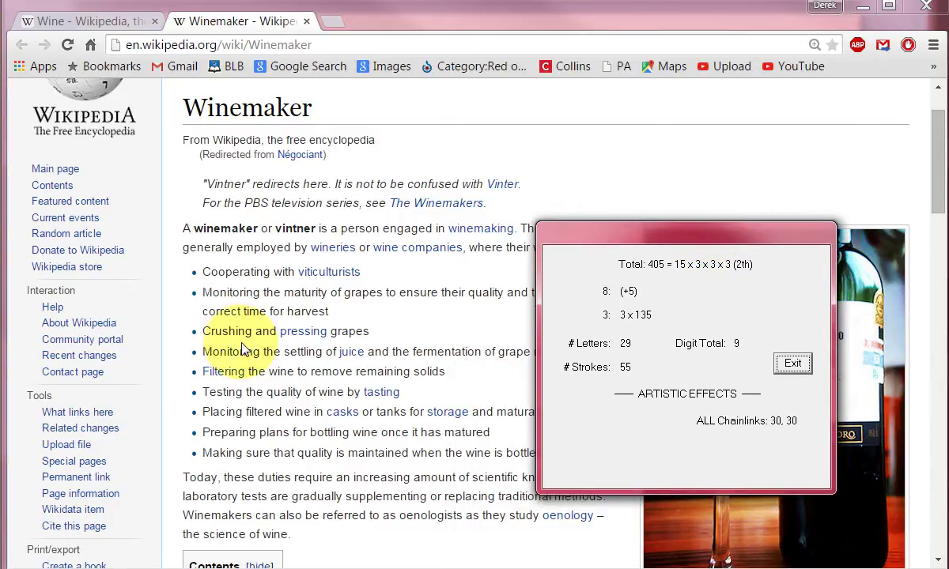
right_click(217, 330)
click(217, 331)
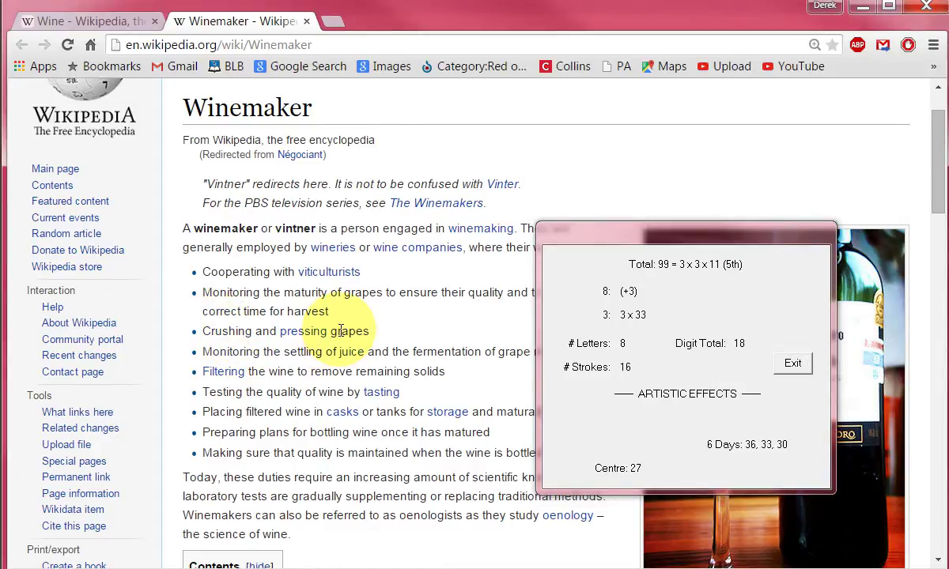
double_click(346, 331)
click(348, 332)
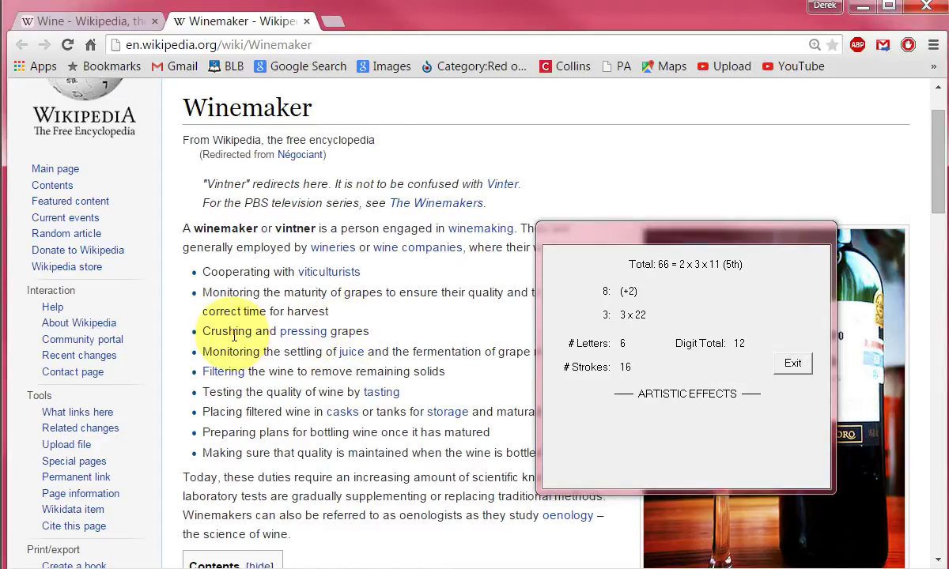
key(alt+Tab)
Type CRUSHING THE GRAPES on a new line below WINE = 51 = RIES!
key(Return)
text(CRUSHING GRAPHES)
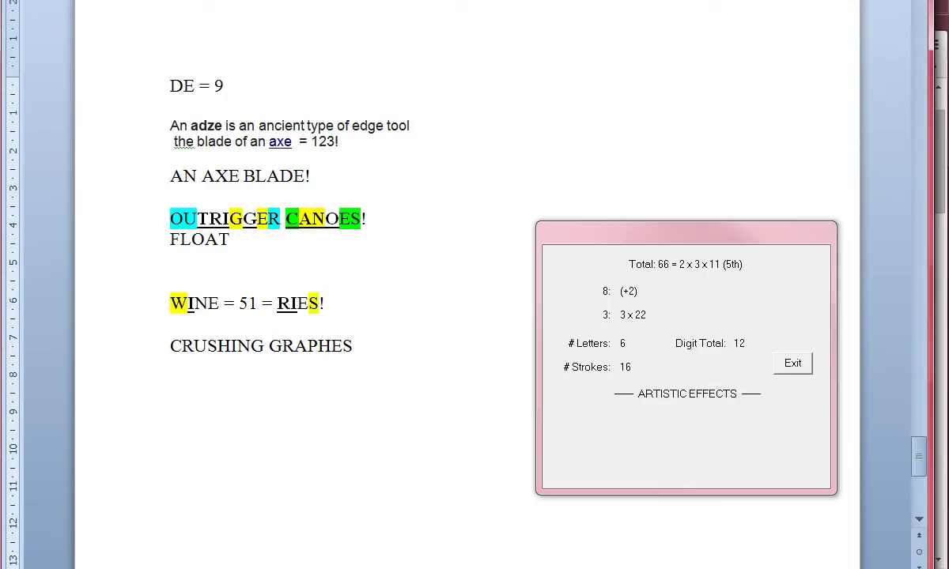
key(BackSpace)
key(BackSpace)
key(BackSpace)
text(ES)
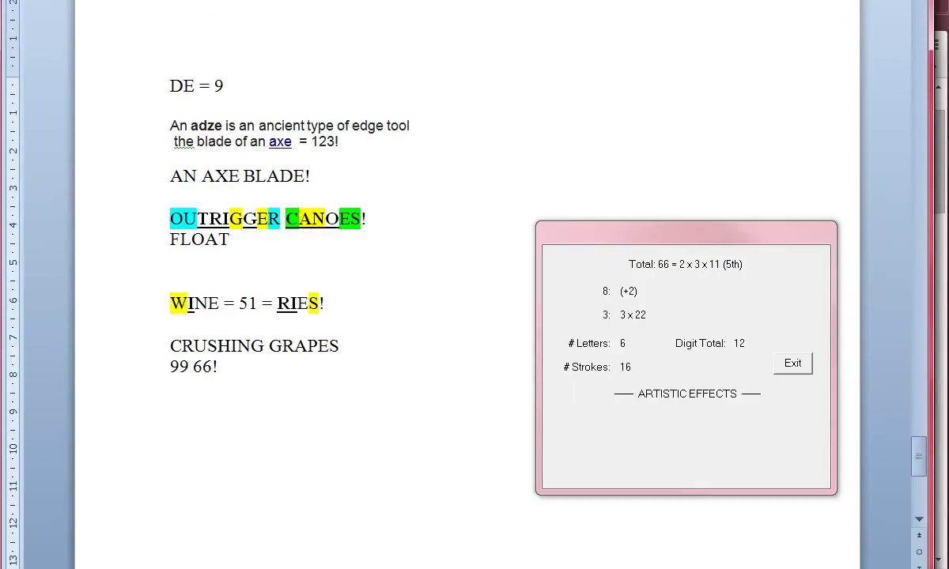
triple_click(203, 344)
right_click(204, 344)
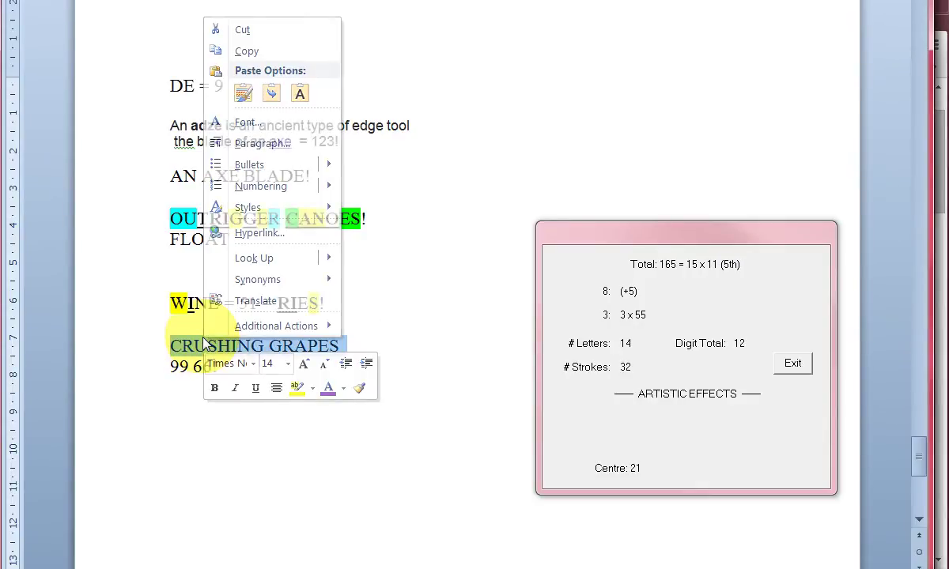
key(Escape)
click(218, 346)
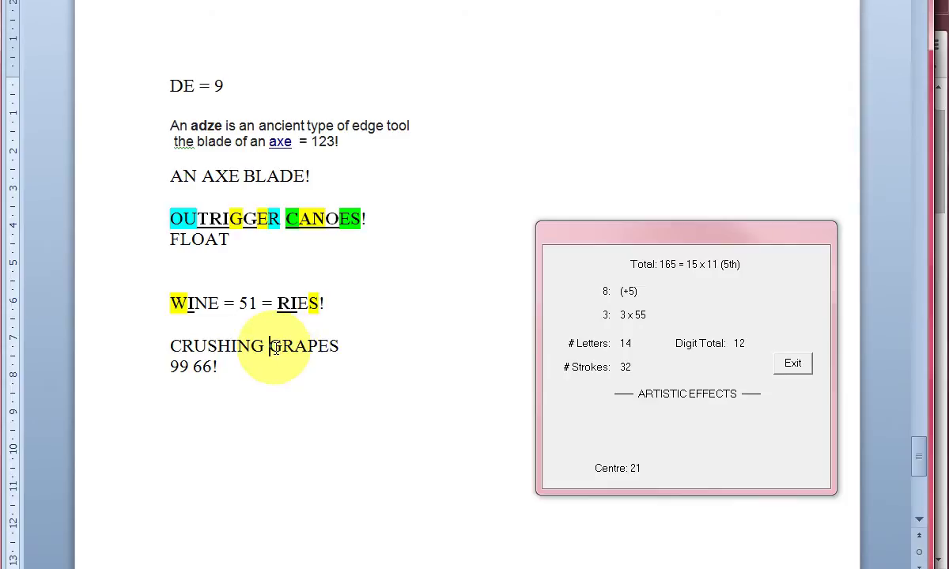
text(THE)
Complete the number line as 99 33 66! and highlight it yellow.
triple_click(237, 354)
right_click(236, 354)
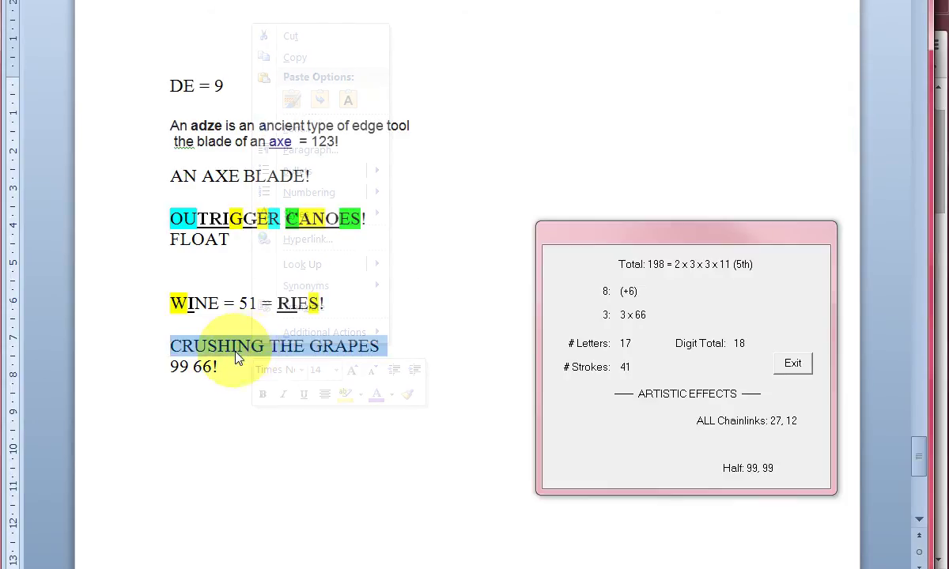
click(236, 351)
text(33)
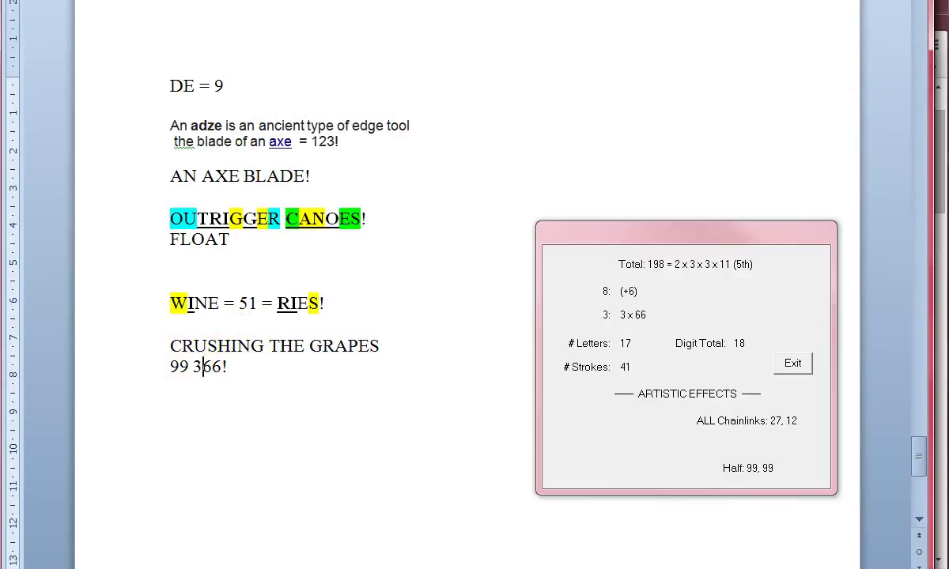
triple_click(200, 368)
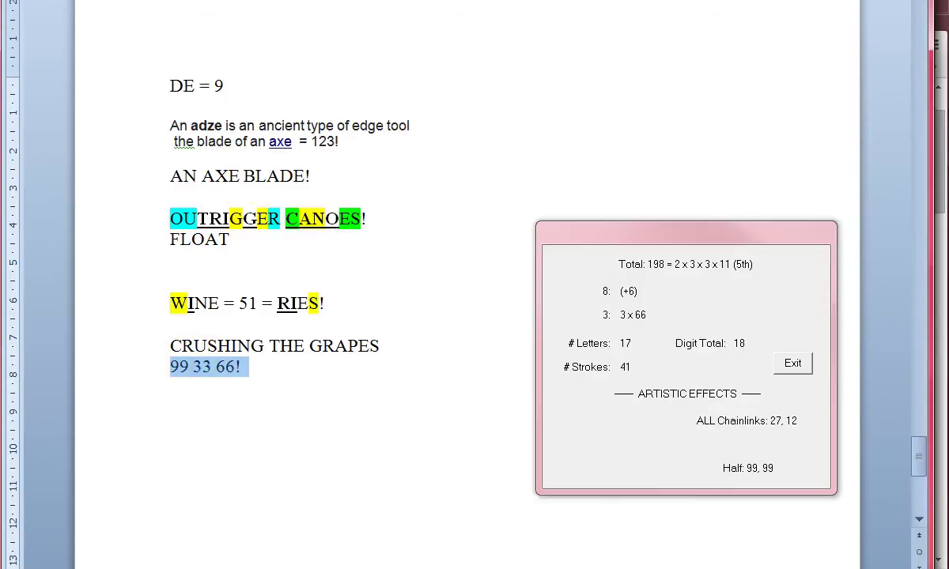
key(ctrl+alt+h)
click(182, 281)
Check the values of CRUSHING THE GRAPES (198) and CRUSHING THE.
triple_click(200, 344)
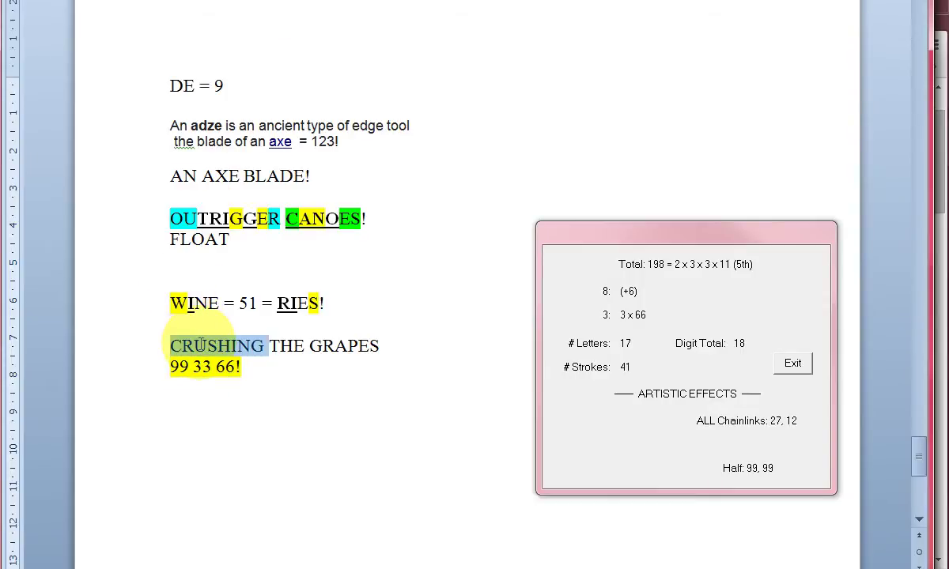
right_click(201, 342)
click(303, 366)
click(303, 366)
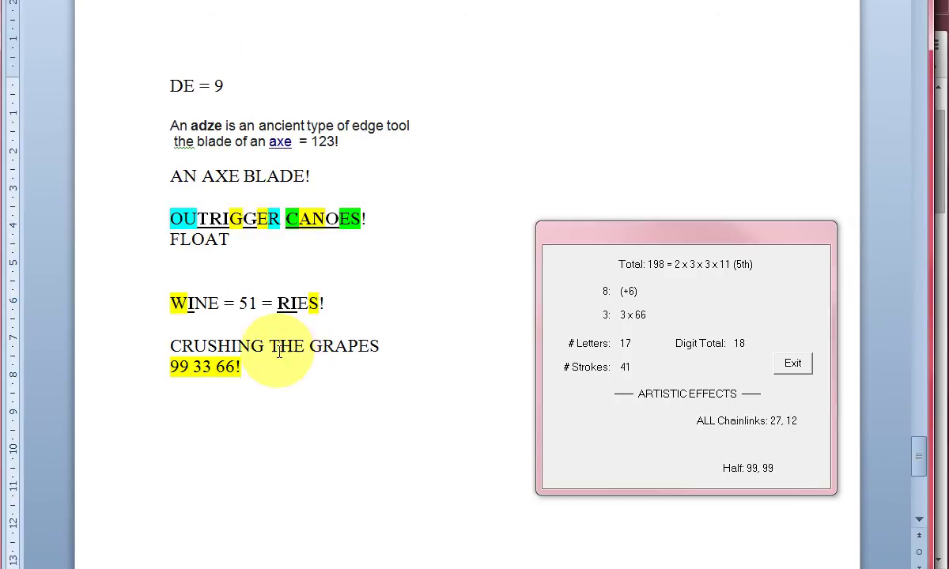
mouse_move(275, 356)
mouse_down()
mouse_move(381, 334)
mouse_move(197, 349)
mouse_move(346, 343)
mouse_up()
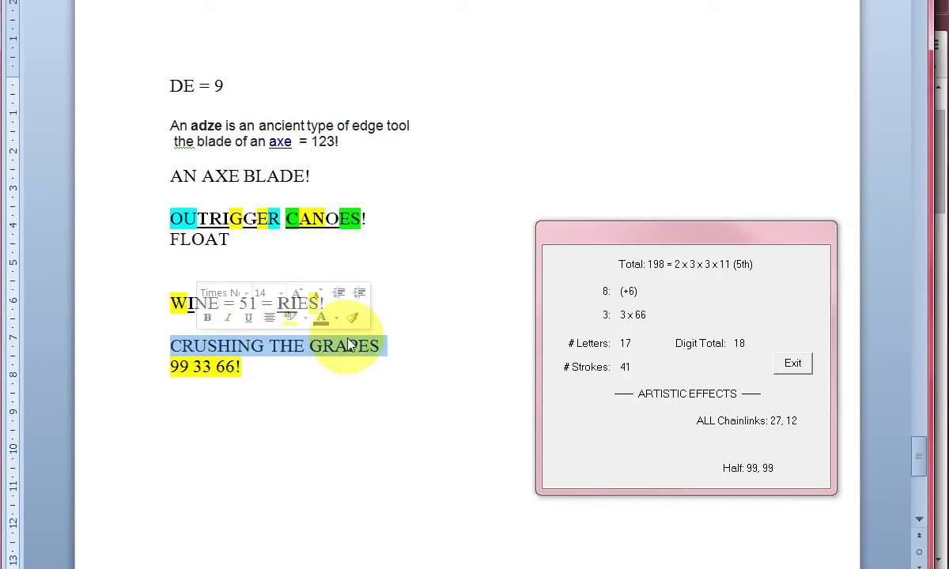
click(259, 369)
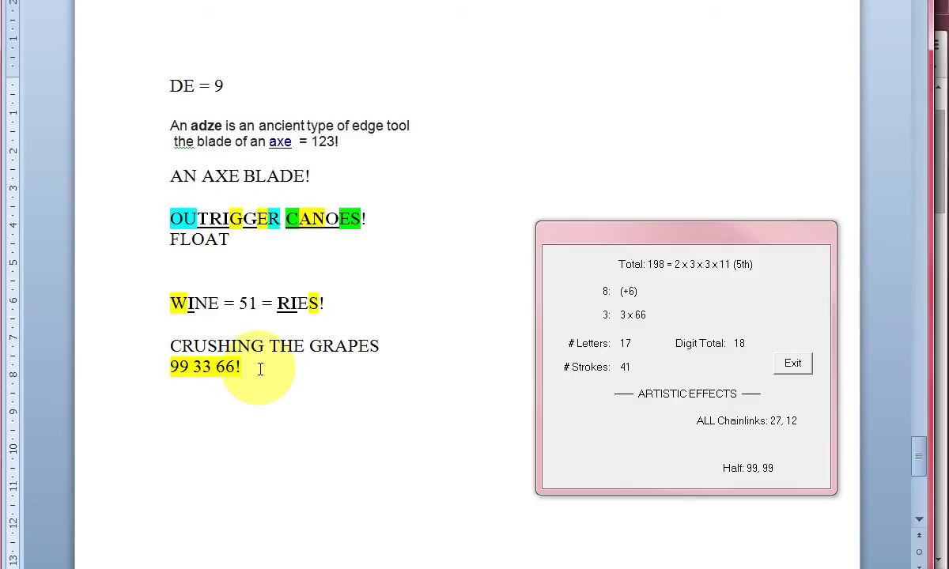
key(alt+Tab)
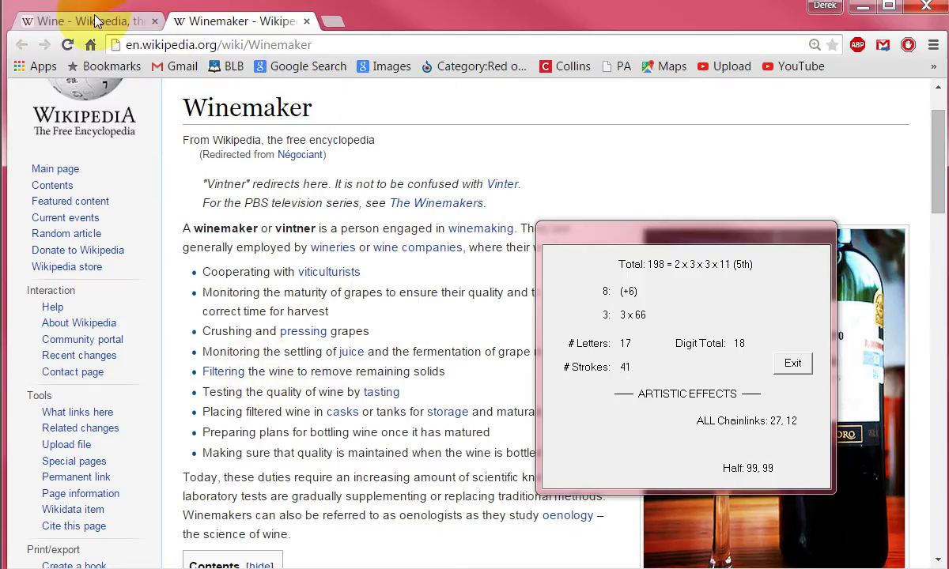
Check the letter value of NEGOCIANT in the Word notes against the Wine professions table.
click(95, 21)
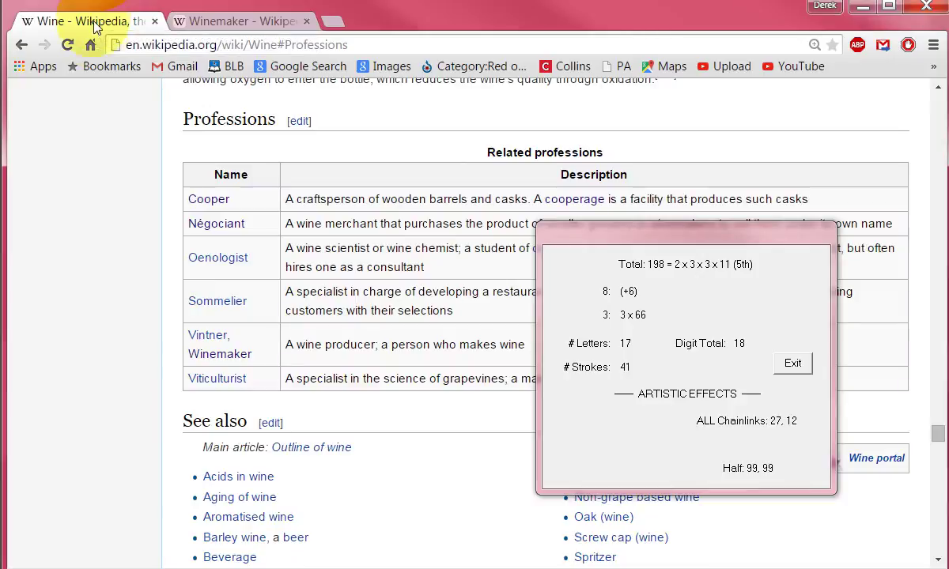
drag(564, 238, 535, 305)
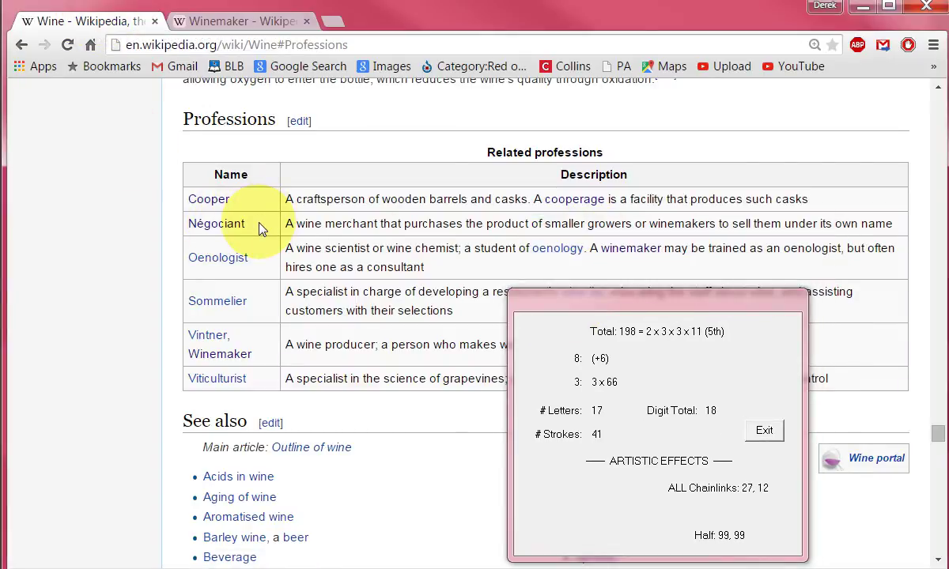
key(alt+Tab)
scroll(237, 169, up, 8)
scroll(253, 181, up, 3)
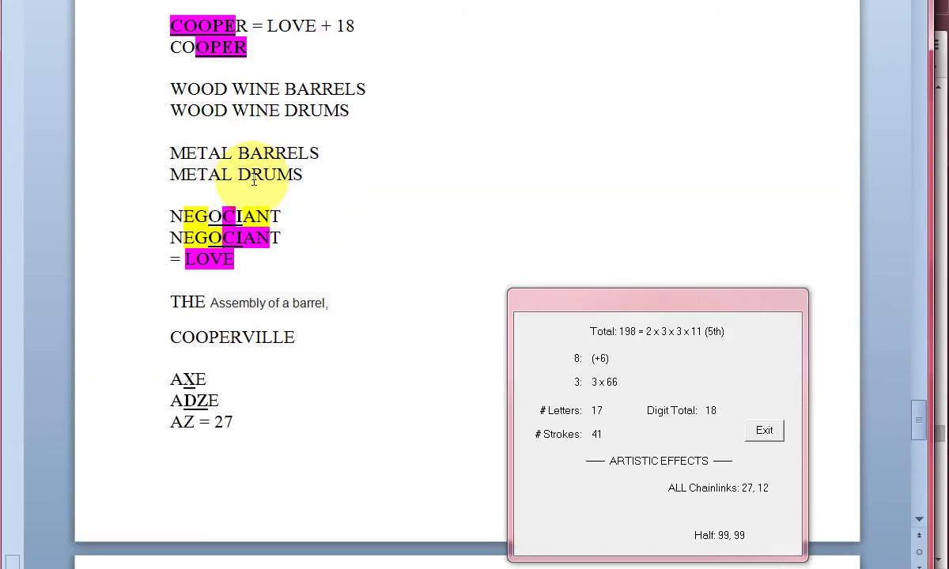
double_click(231, 215)
right_click(236, 217)
click(283, 251)
mouse_move(579, 296)
mouse_down()
mouse_move(601, 272)
mouse_move(605, 217)
mouse_up()
Open the Oenologist article in a new tab and copy the word Oenologist.
key(alt+Tab)
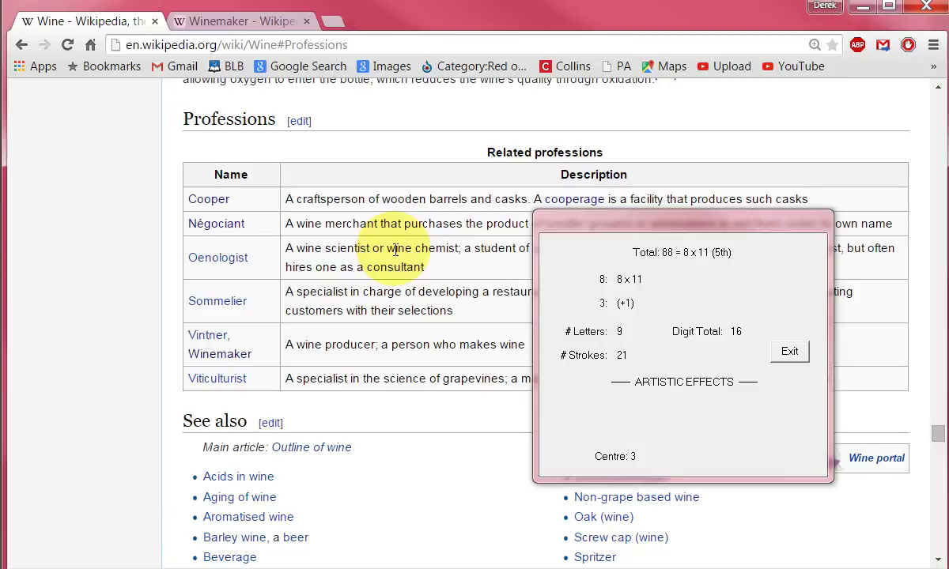
middle_click(237, 261)
mouse_move(250, 257)
mouse_down()
mouse_move(237, 266)
mouse_move(187, 257)
mouse_up()
right_click(186, 258)
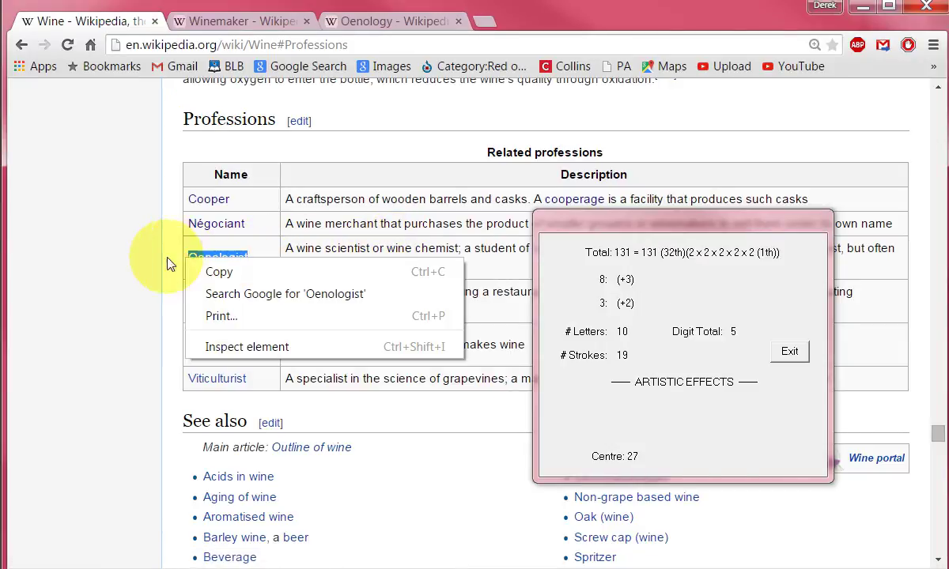
click(218, 271)
click(662, 263)
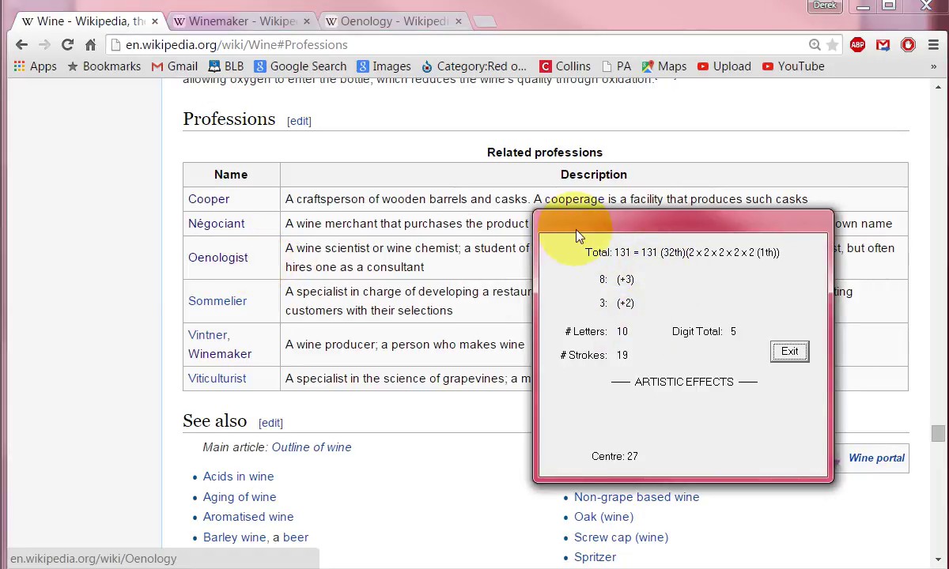
drag(539, 215, 543, 279)
Get the letter values of 'wine scientist', 'wine chemist' and 'oenology' from the Wine article.
click(354, 248)
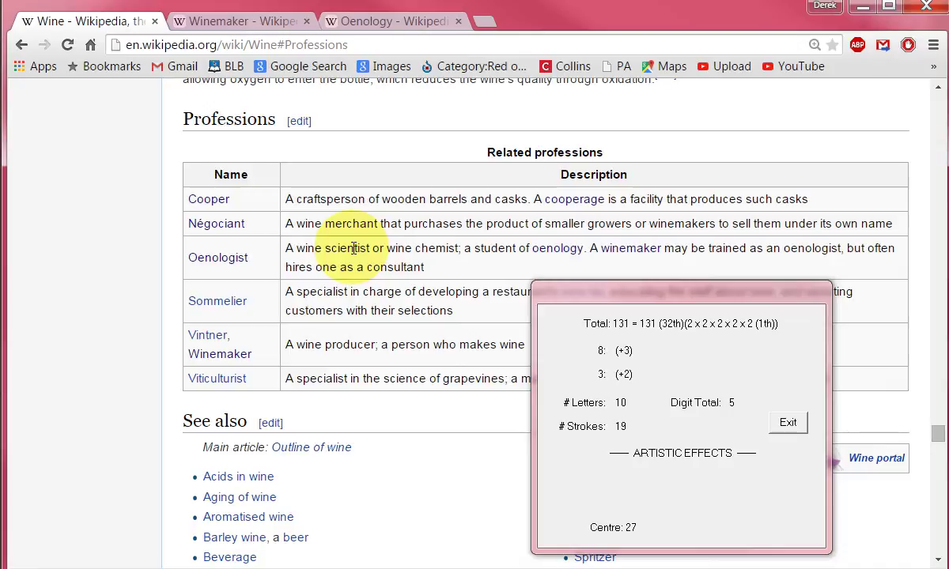
click(355, 248)
drag(371, 247, 291, 248)
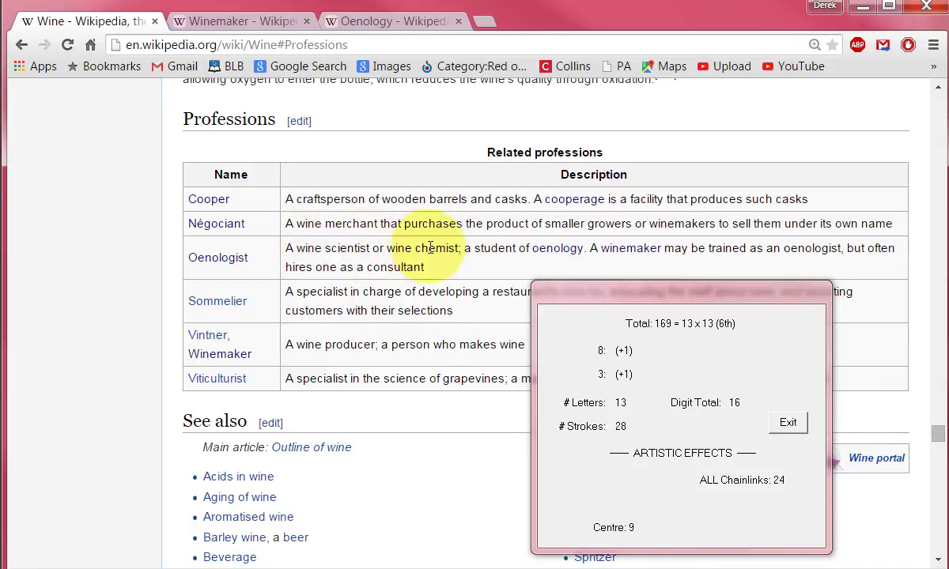
drag(462, 248, 390, 251)
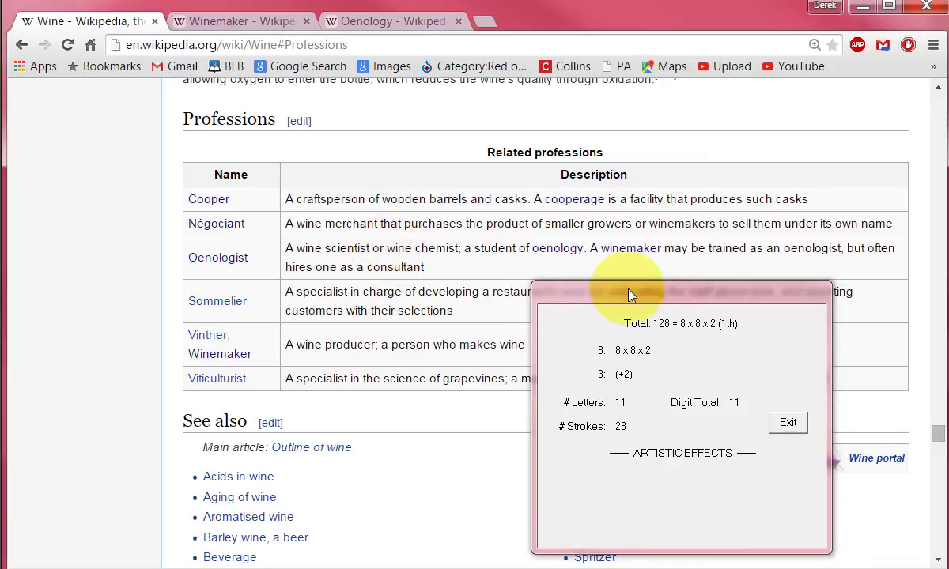
drag(633, 296, 642, 295)
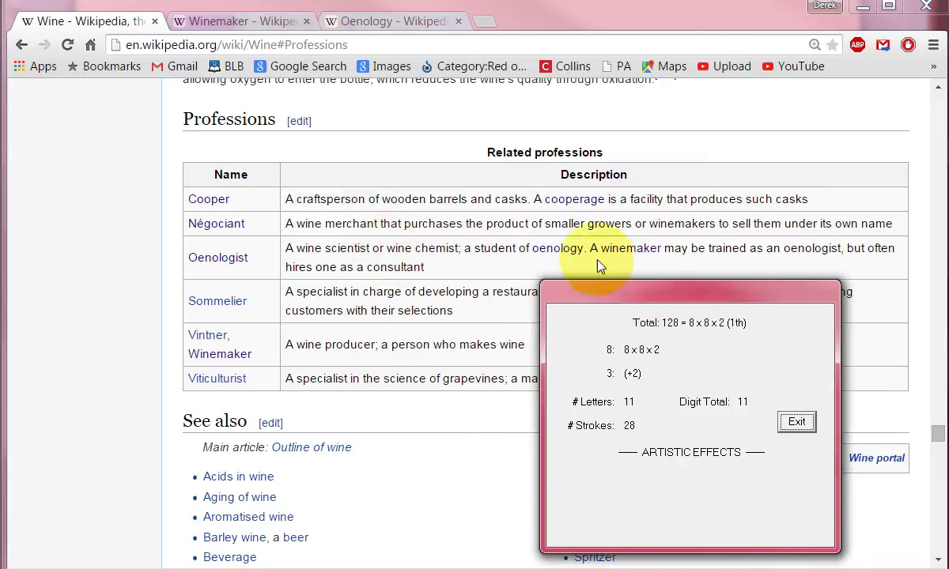
mouse_move(555, 250)
mouse_down()
mouse_move(597, 252)
mouse_move(532, 250)
mouse_up()
key(ctrl+c)
right_click(533, 250)
click(510, 276)
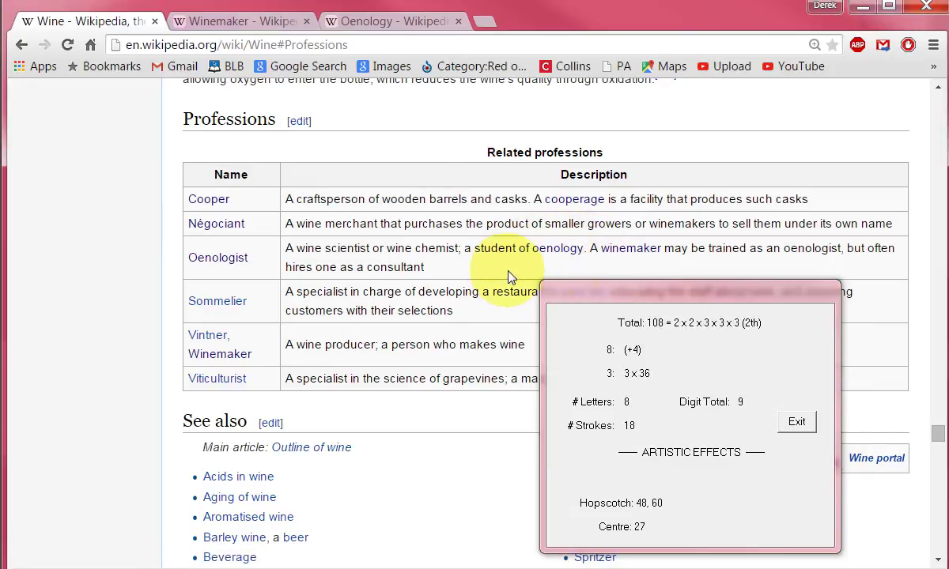
click(707, 353)
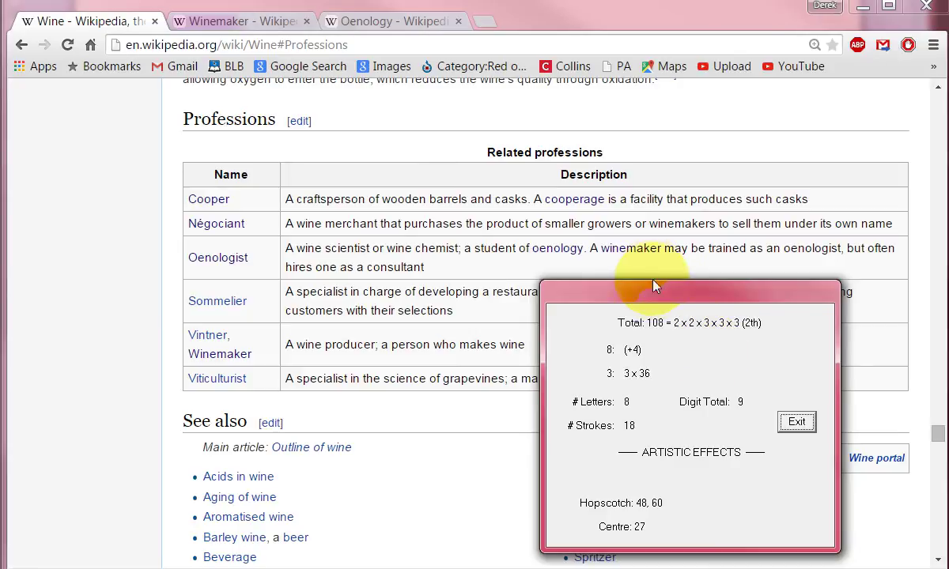
drag(609, 289, 647, 225)
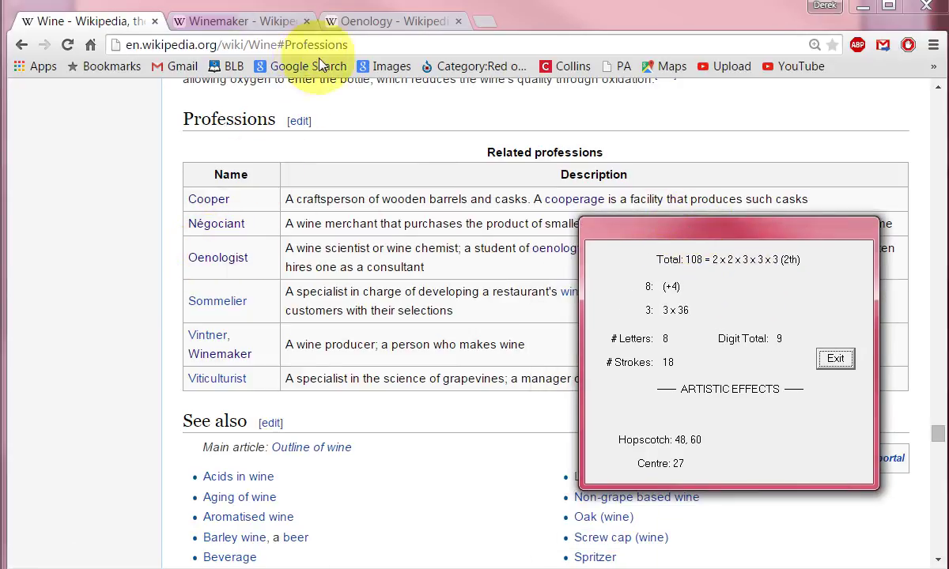
Read the Oenology article, follow its οἶνος link to Wiktionary, then go back.
click(385, 24)
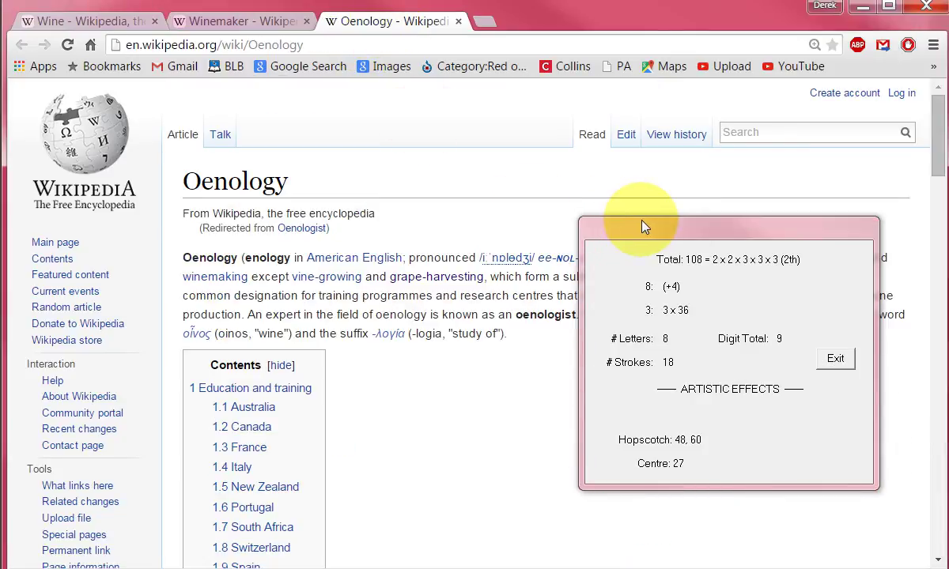
mouse_move(643, 229)
mouse_down()
mouse_move(514, 389)
mouse_move(625, 212)
mouse_move(629, 221)
mouse_move(542, 400)
mouse_up()
click(198, 334)
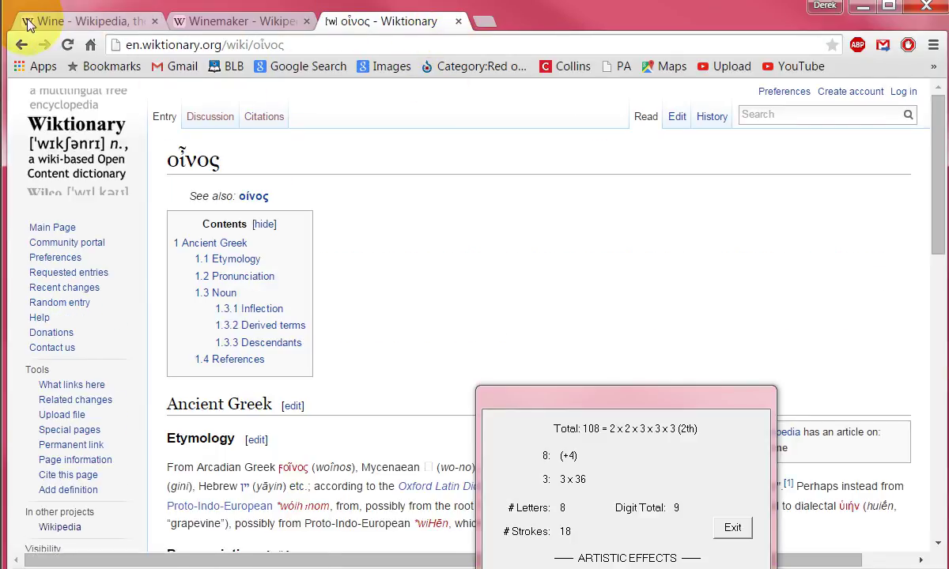
click(22, 45)
Start a new line under COOPERVILLE and check the values of OLO and IST in OENOLOGIST.
key(alt+Tab)
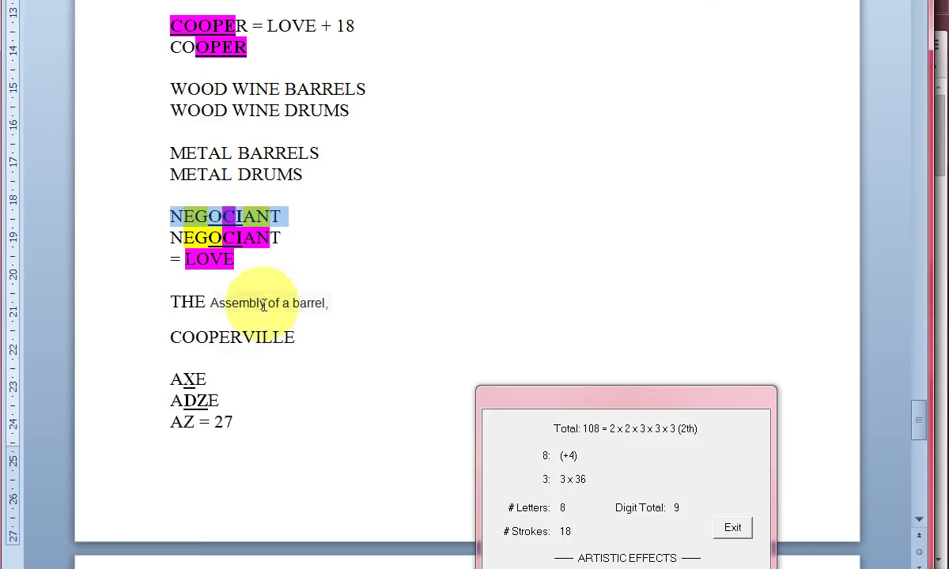
key(Return)
text(OENOLOGIST)
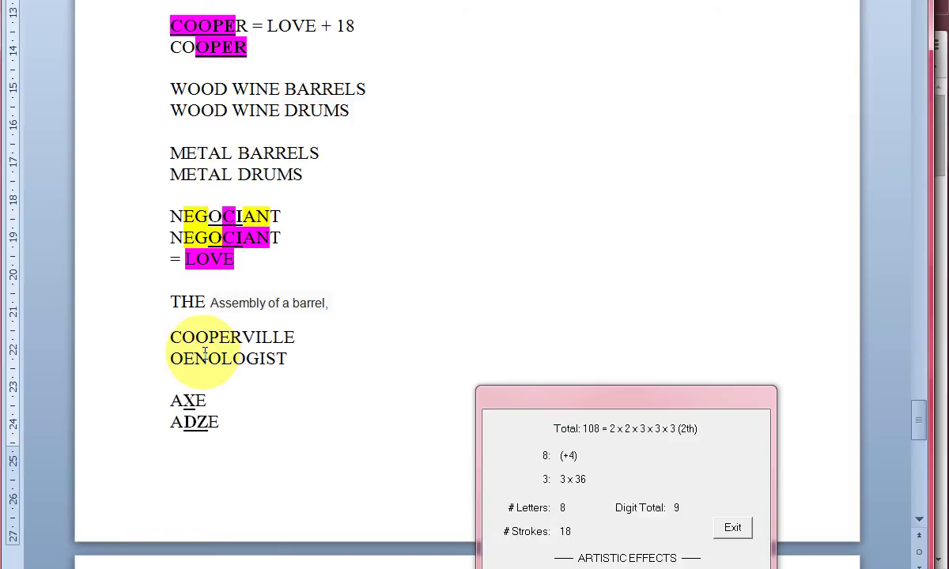
drag(208, 358, 244, 354)
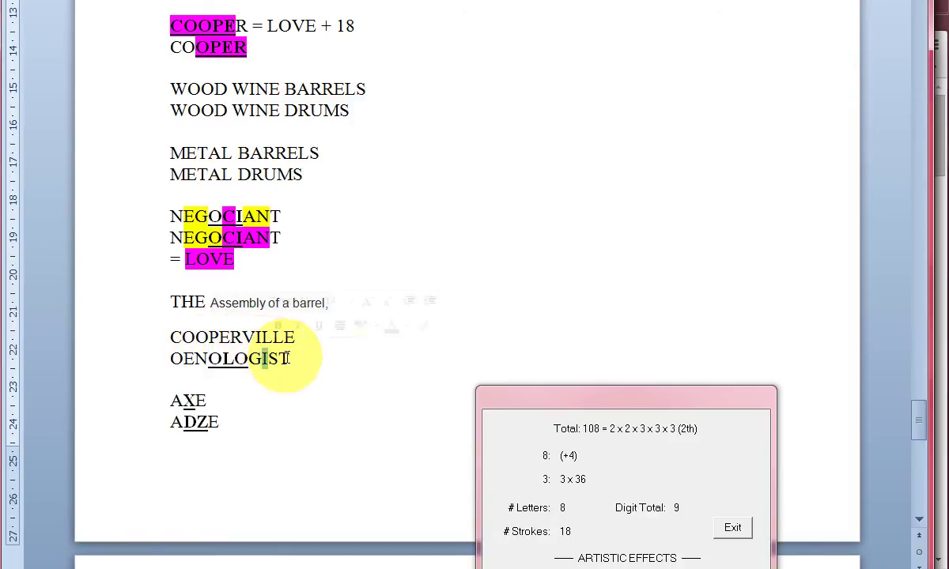
drag(287, 358, 270, 358)
right_click(264, 358)
key(Escape)
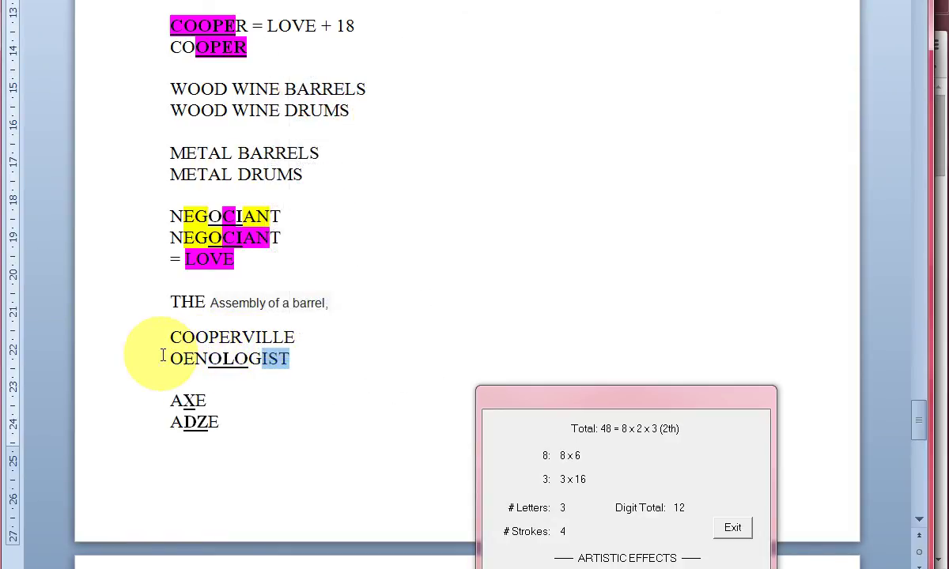
click(207, 352)
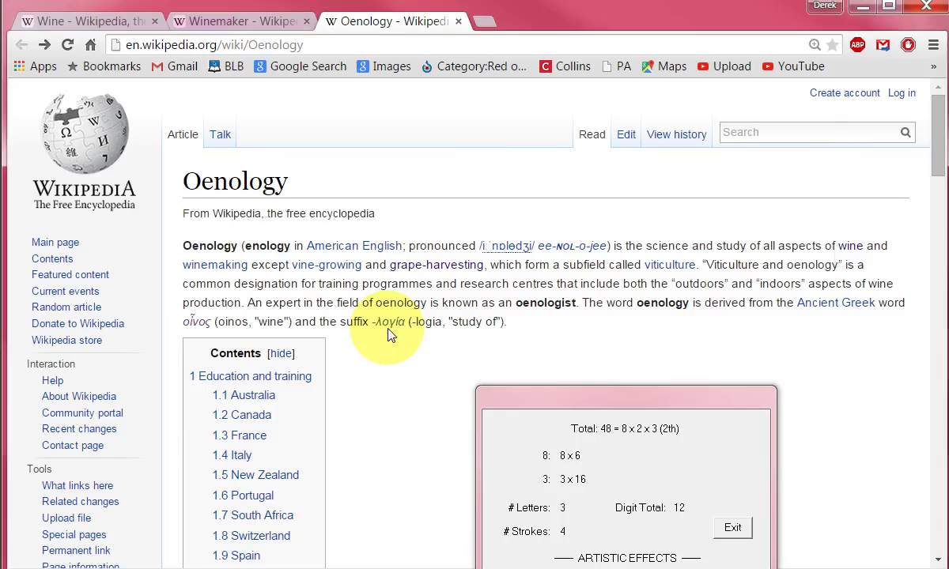
Extend the word to OENOLOGISTS and confirm it tallies 150 before returning to the Wine article.
key(alt+Tab)
key(alt+Tab)
click(310, 363)
text(ST)
click(255, 353)
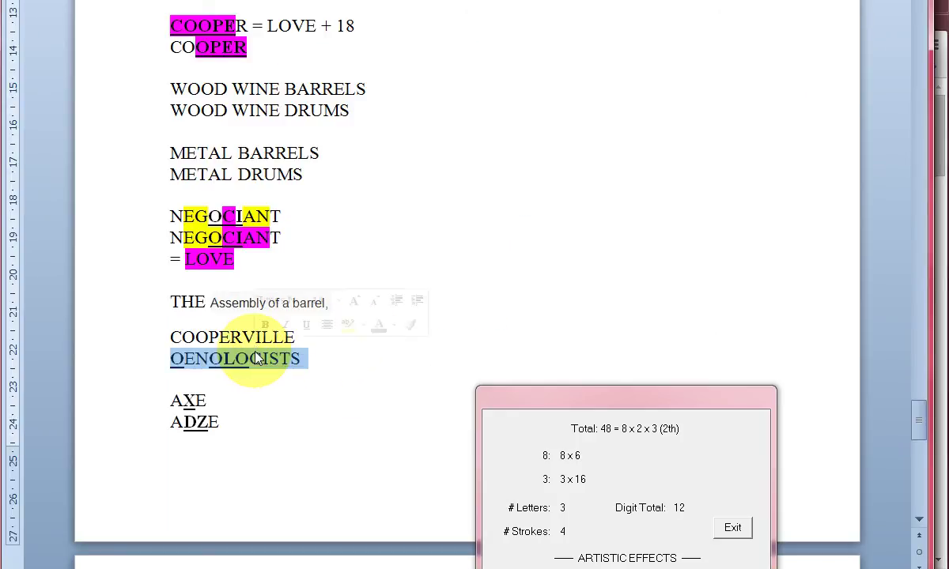
right_click(256, 358)
click(253, 359)
drag(672, 398, 727, 136)
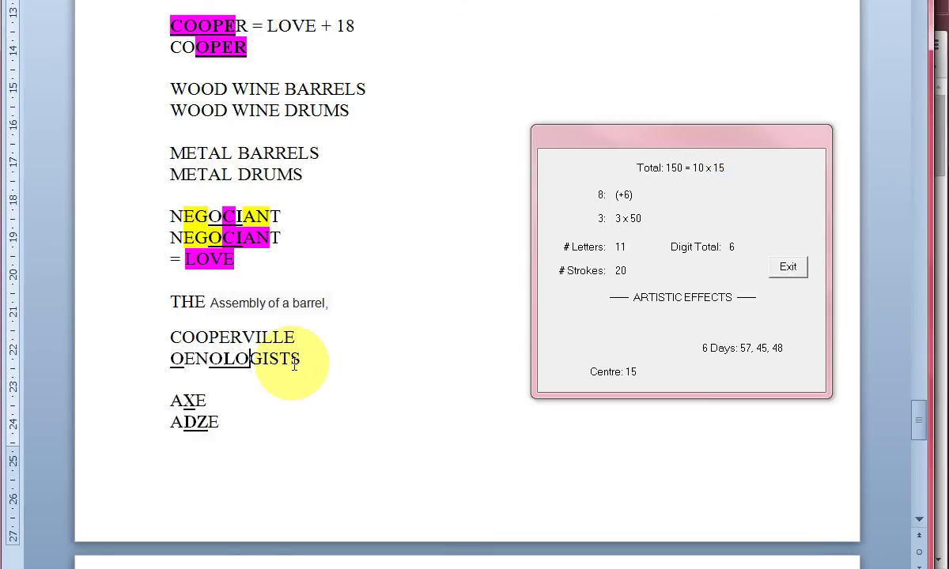
key(alt+Tab)
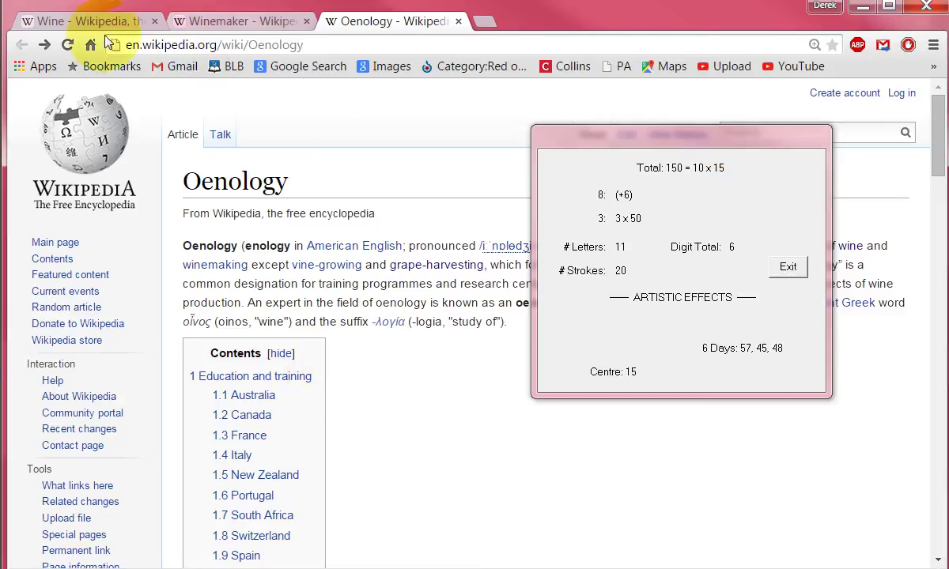
click(103, 24)
Get the letter value of Sommelier from the Wine professions table.
drag(247, 302, 181, 296)
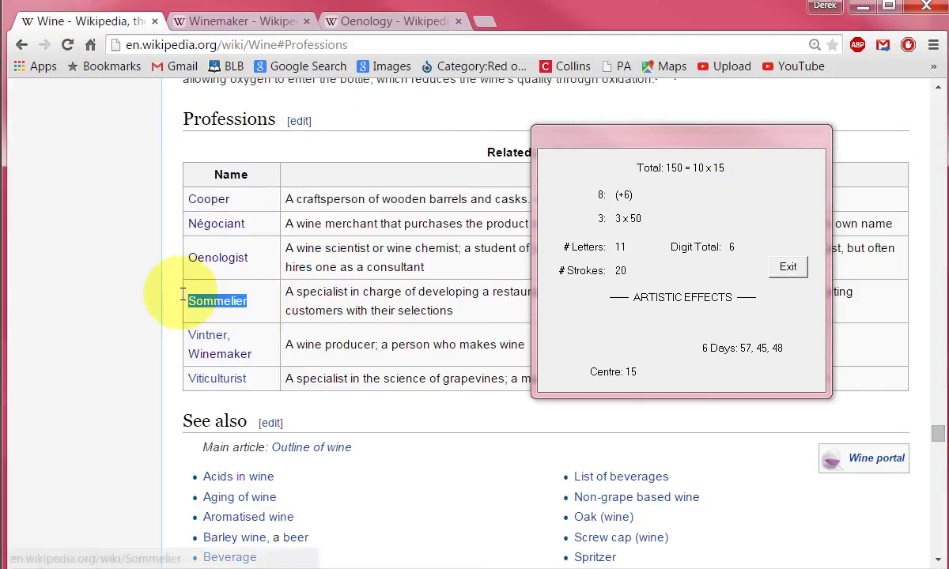
right_click(186, 301)
click(139, 307)
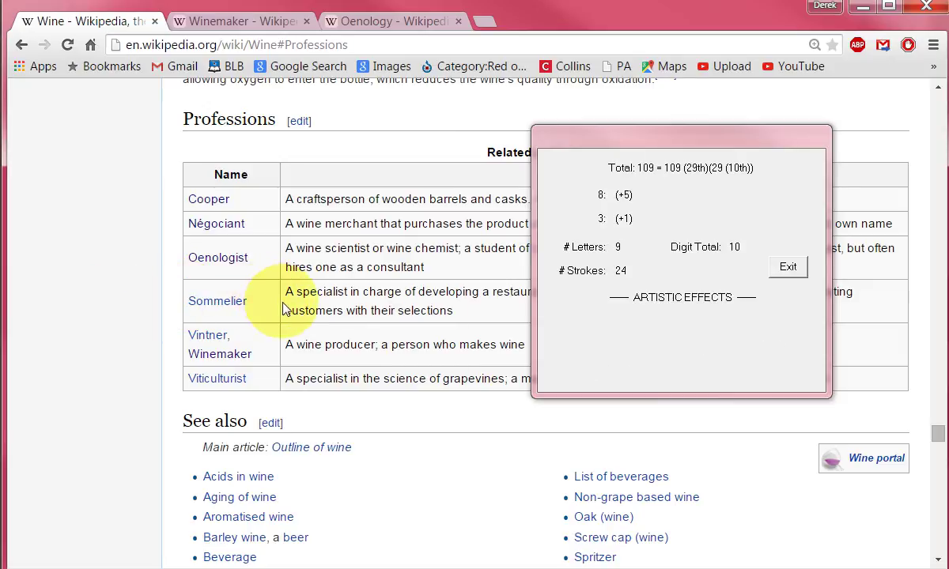
drag(285, 309, 129, 298)
key(ctrl+c)
click(129, 299)
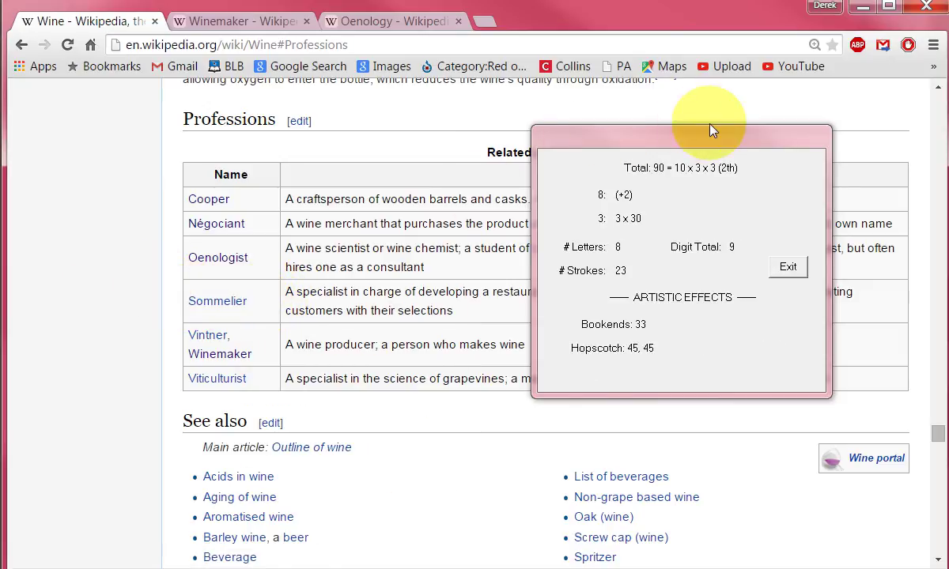
mouse_move(684, 151)
mouse_down()
mouse_move(760, 357)
mouse_move(695, 176)
mouse_up()
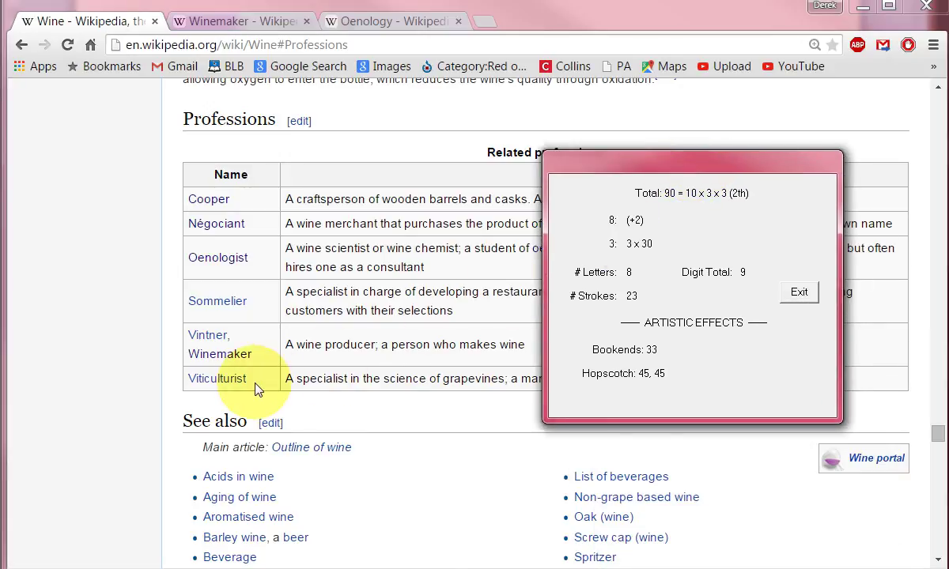
Compute Viticulturist's letter value, 203 = 7 x 29, from the professions table.
drag(257, 389, 192, 385)
right_click(196, 383)
click(180, 381)
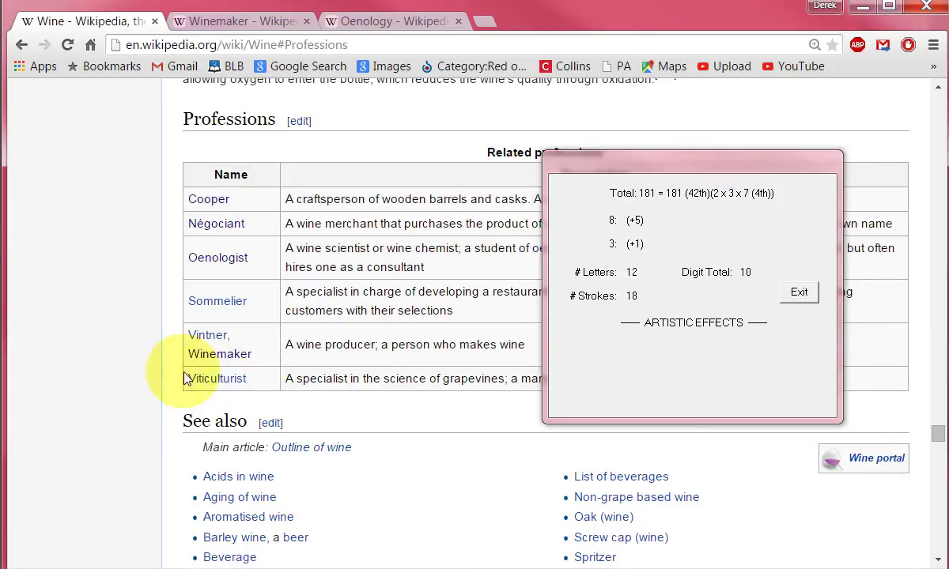
drag(250, 387, 183, 376)
right_click(183, 376)
click(571, 265)
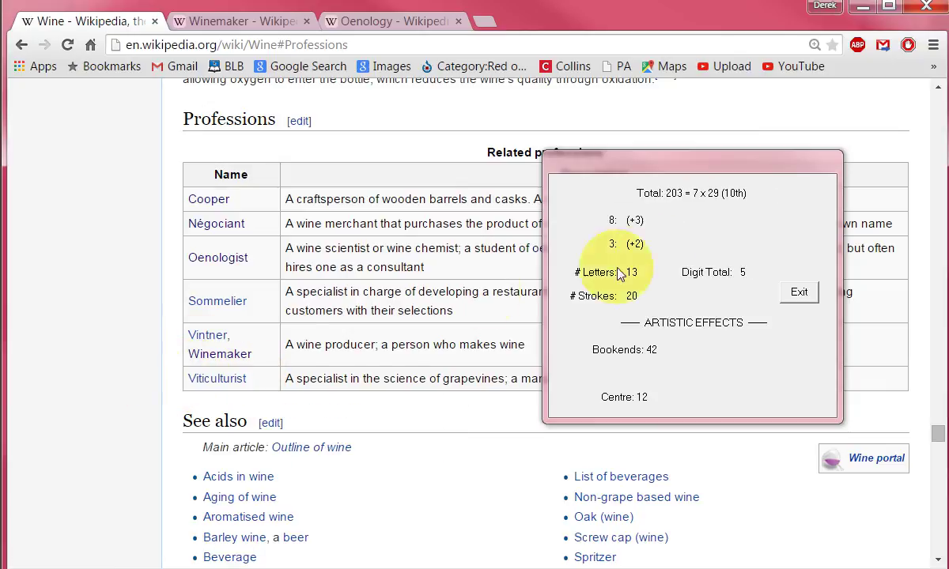
drag(742, 184, 797, 221)
key(Escape)
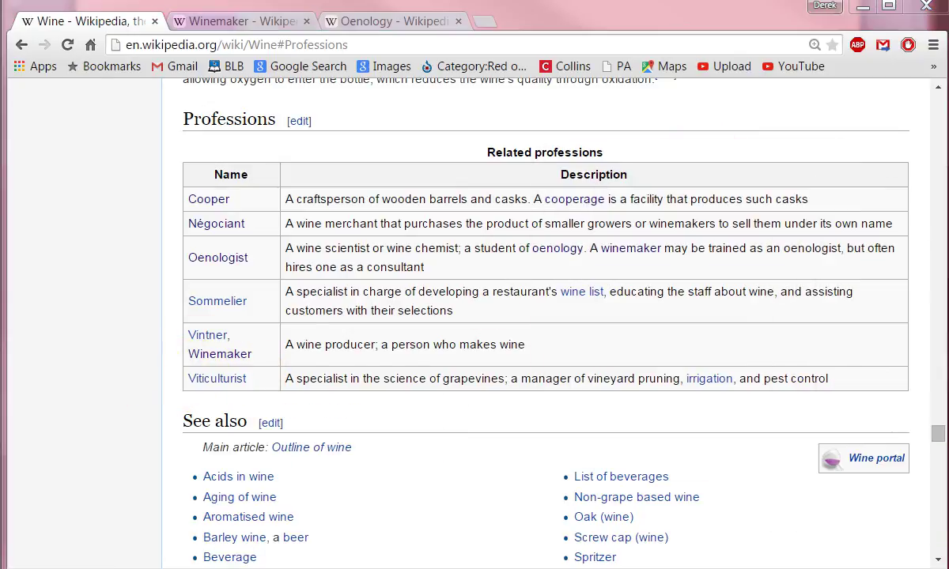
drag(688, 242, 664, 235)
click(90, 287)
scroll(89, 283, down, 4)
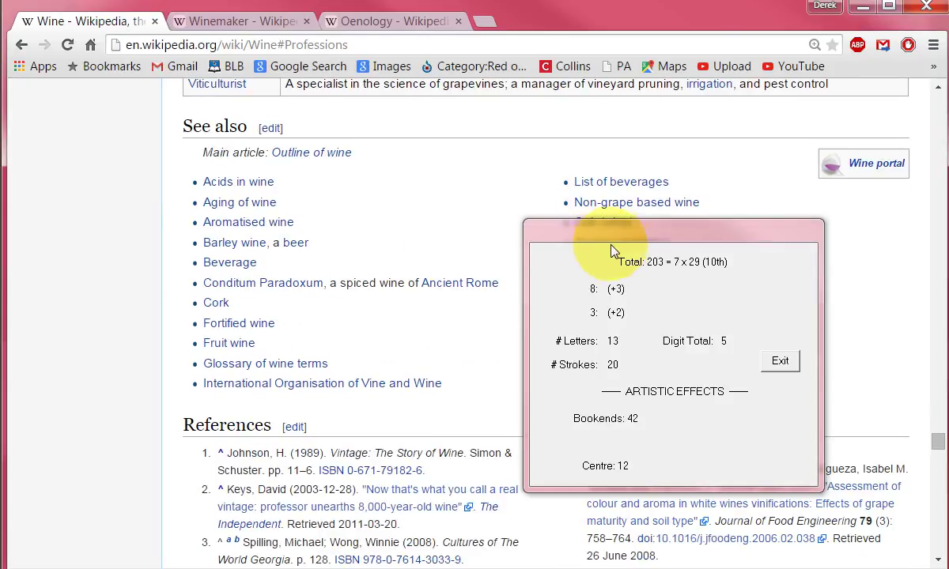
drag(613, 237, 578, 265)
Close the Oenology tab and place the Word caret below '99 33 66!' under CRUSHING THE GRAPES.
click(420, 20)
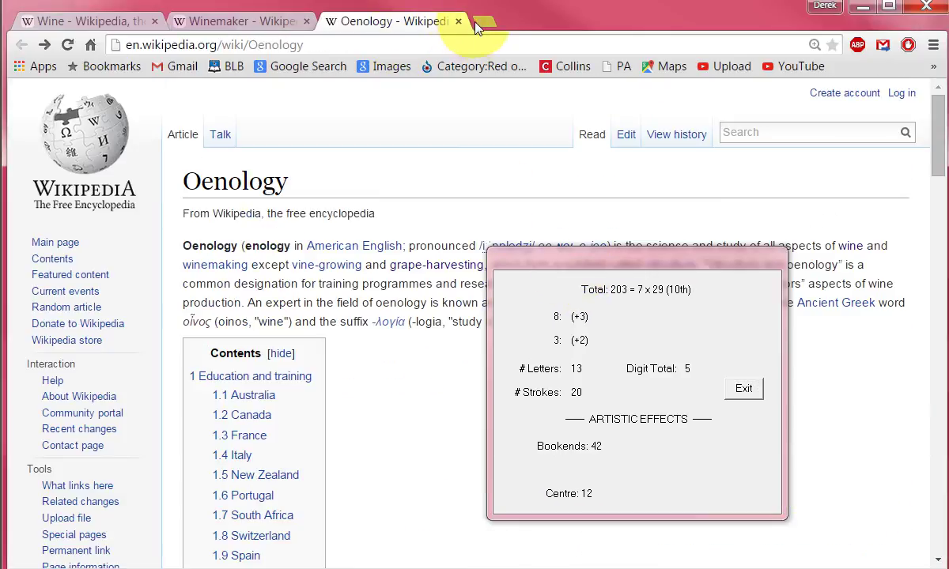
click(457, 22)
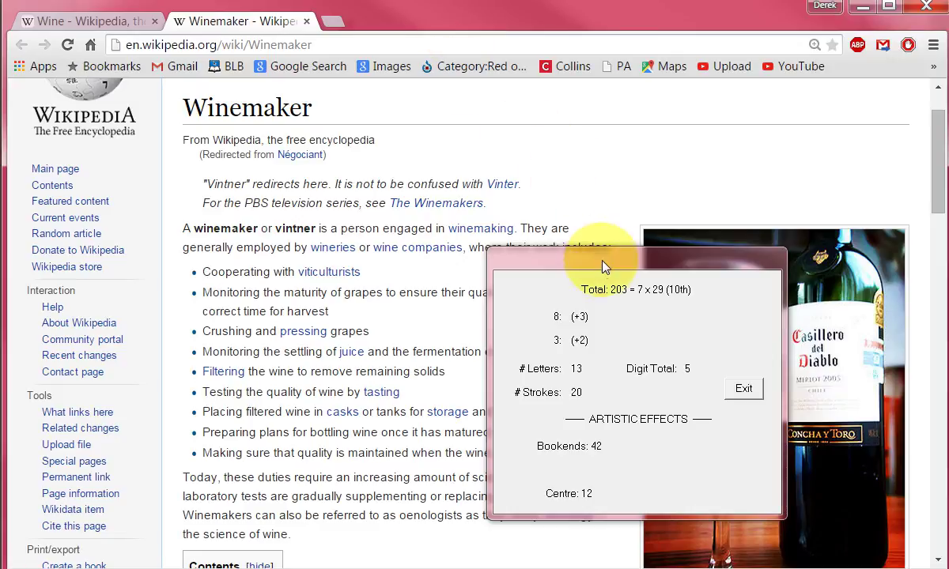
mouse_move(588, 270)
mouse_down()
mouse_move(574, 355)
mouse_move(566, 216)
mouse_move(614, 197)
mouse_move(210, 236)
mouse_move(503, 210)
mouse_move(706, 233)
mouse_up()
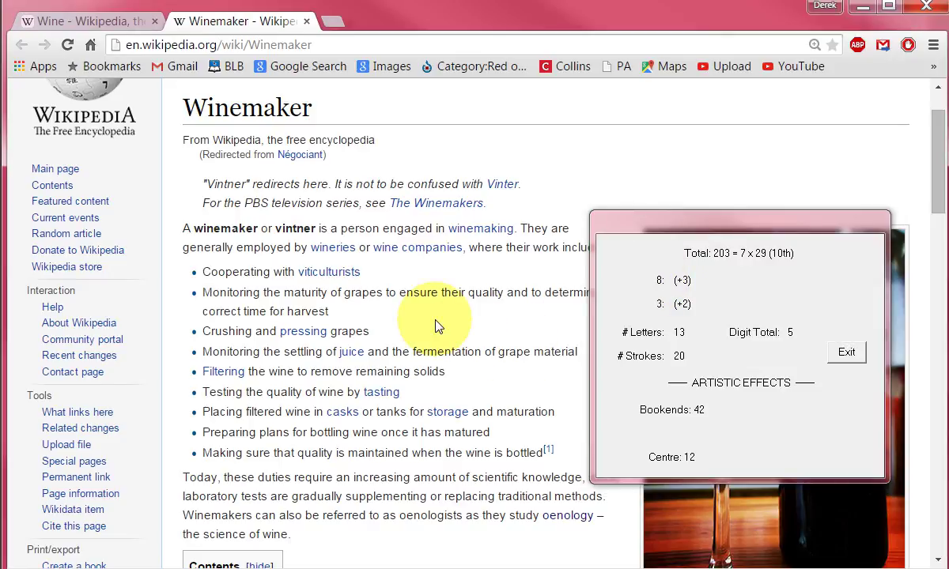
scroll(437, 320, down, 12)
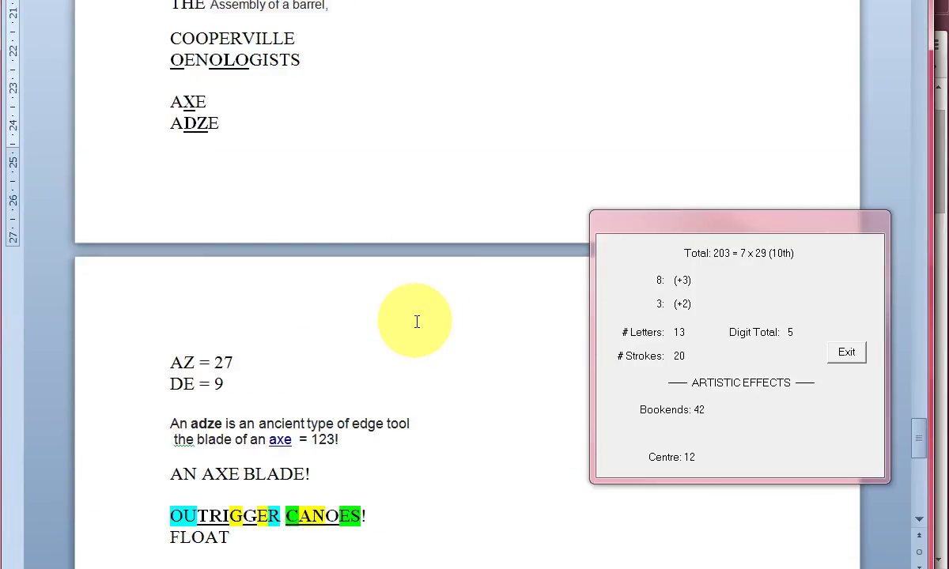
click(365, 354)
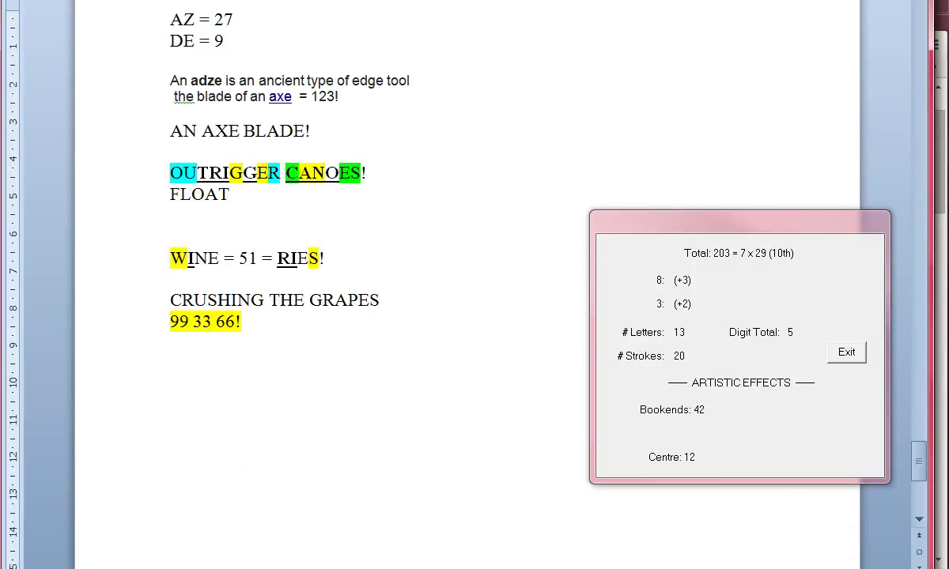